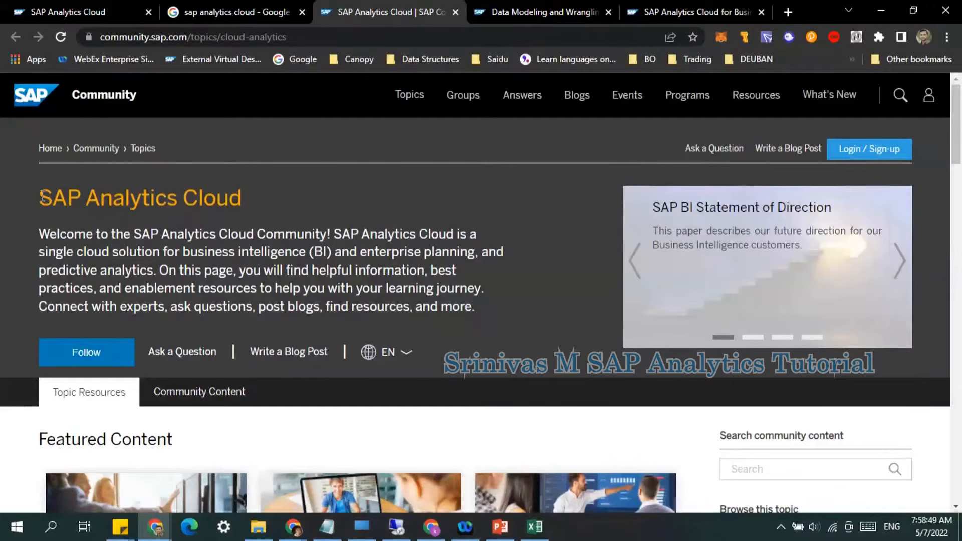
- Read the SAP Analytics Cloud community introduction, highlighting the phrases on business intelligence, enterprise planning and predictive analytics
drag(43, 196, 158, 226)
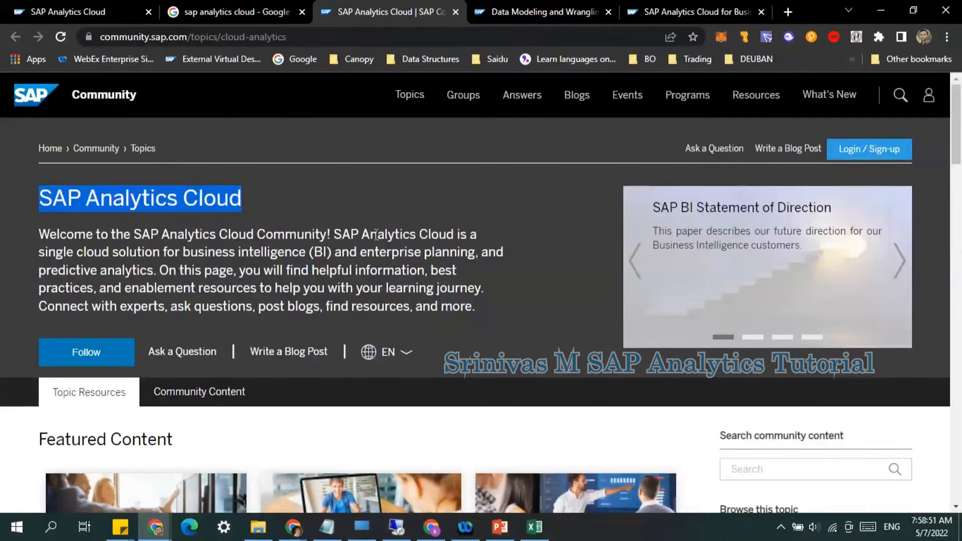
drag(334, 234, 336, 258)
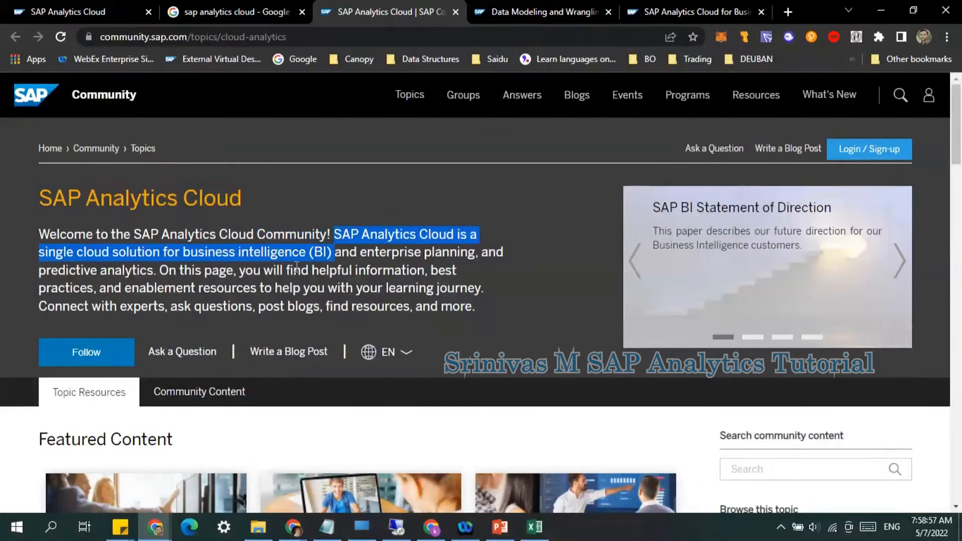
click(160, 246)
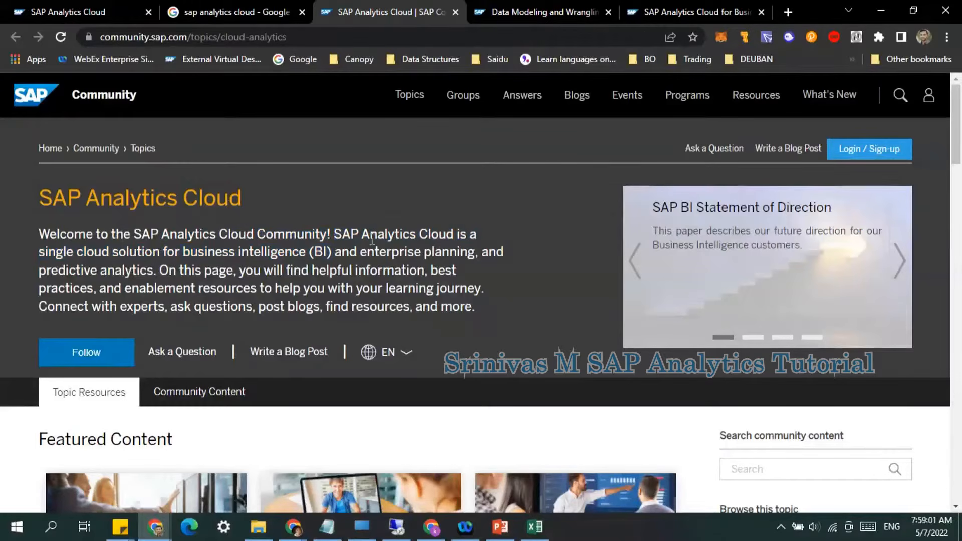
drag(66, 253, 503, 253)
drag(354, 257, 159, 272)
click(189, 284)
drag(215, 253, 276, 271)
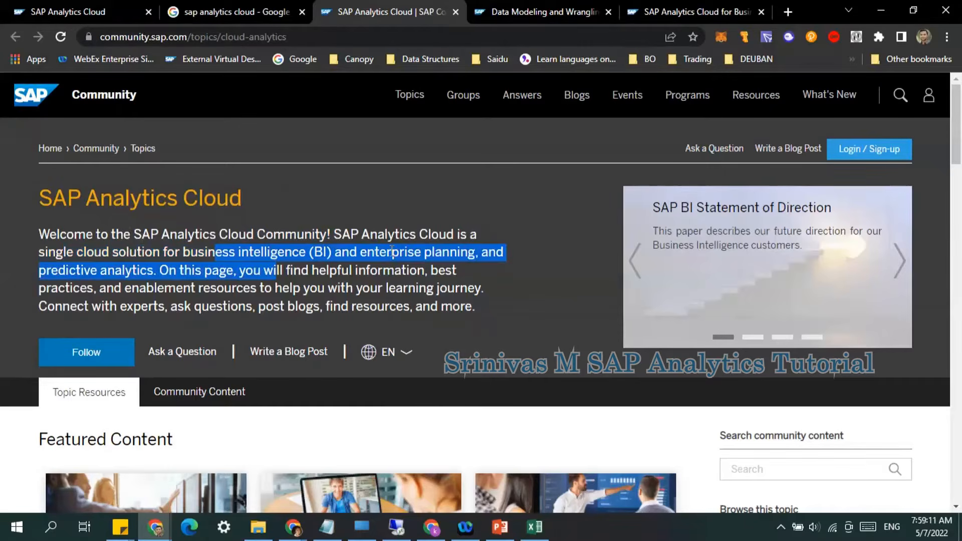
click(79, 271)
drag(45, 272, 152, 276)
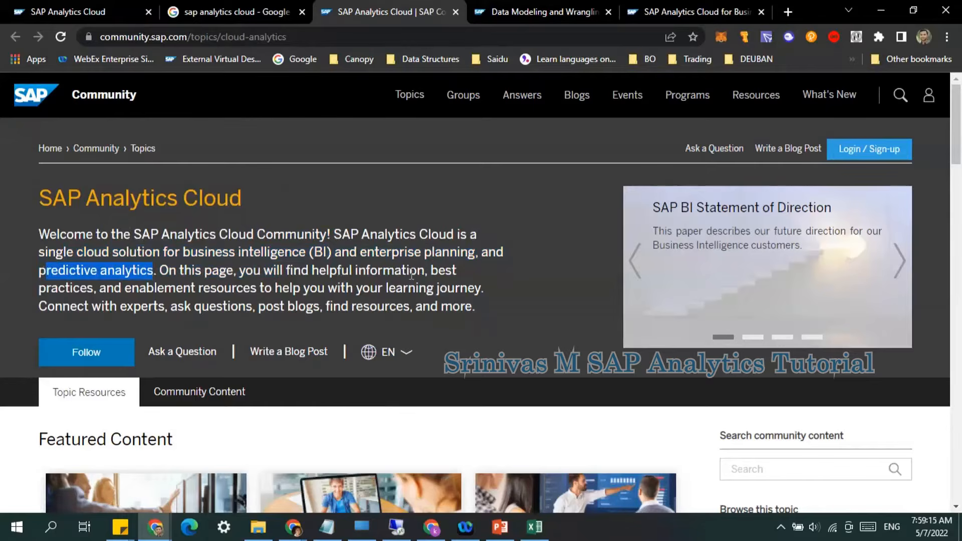
drag(184, 253, 330, 253)
click(241, 255)
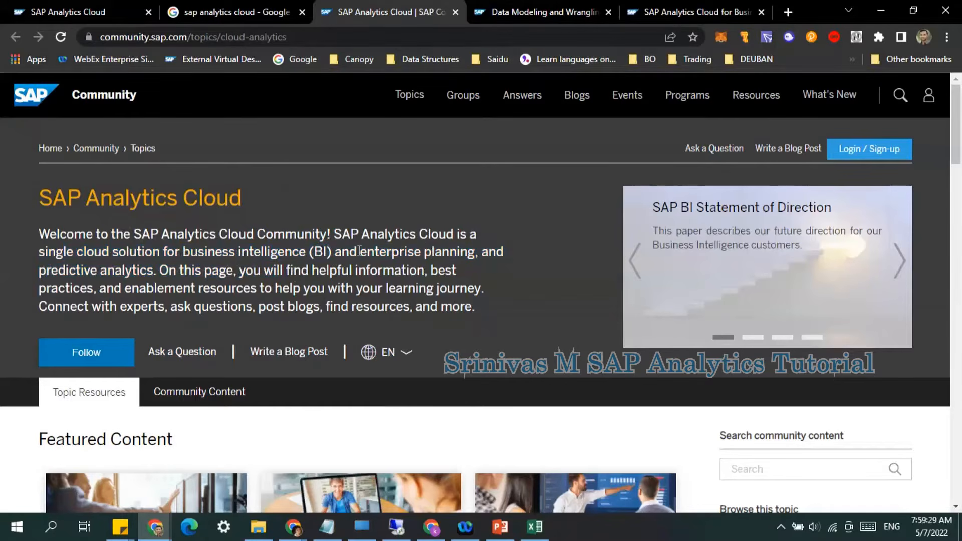
drag(401, 256, 471, 252)
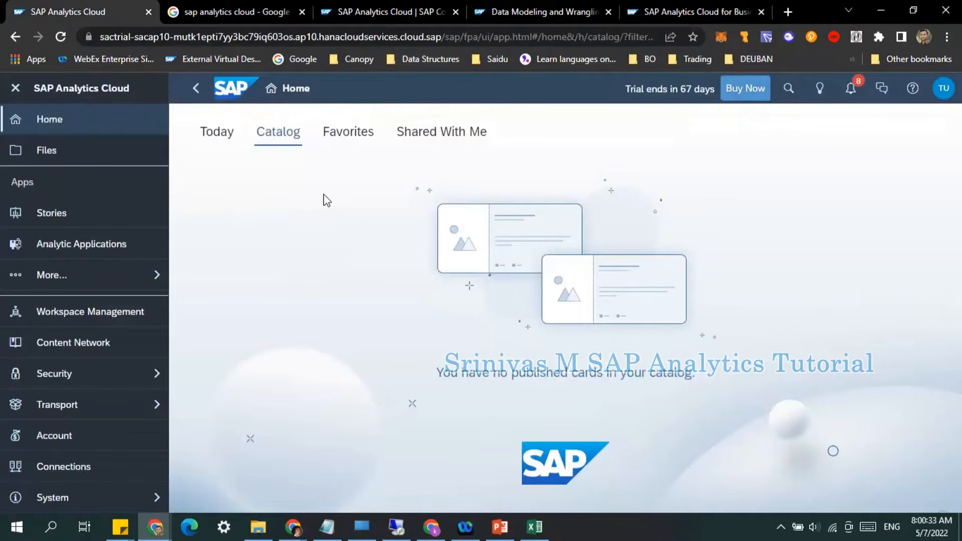
- Review the price, purchase and free trial options on the SAP Store page for SAP Analytics Cloud for Business Intelligence
click(656, 10)
scroll(260, 330, down, 10)
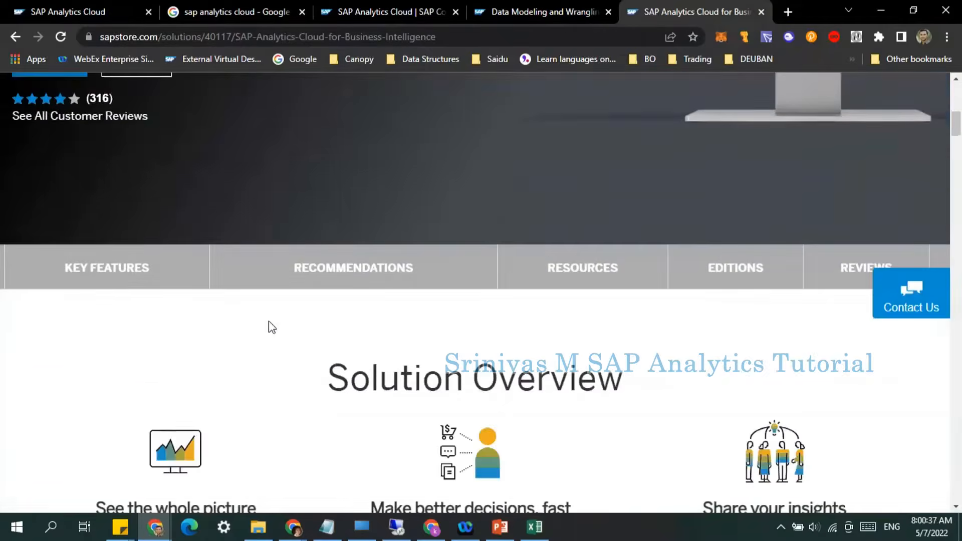
scroll(268, 321, up, 10)
scroll(268, 326, down, 5)
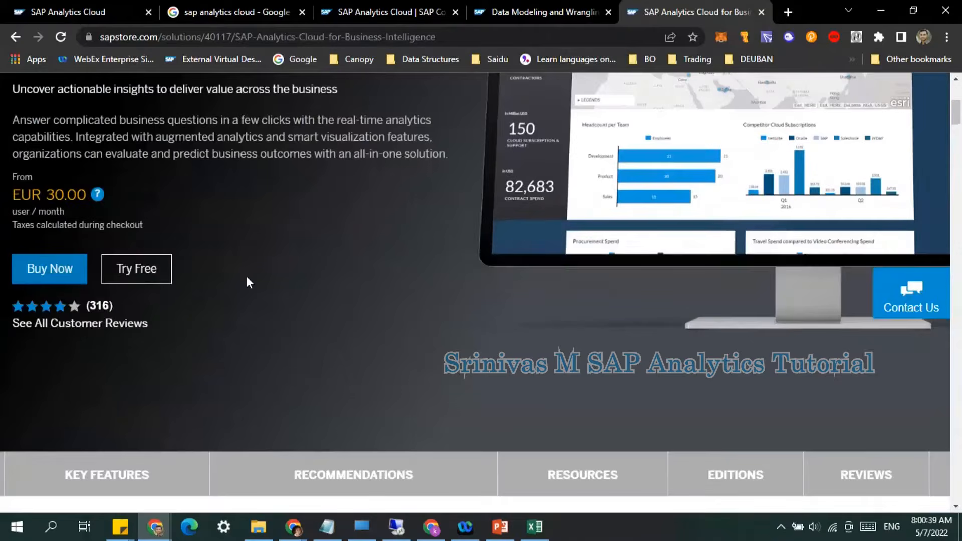
scroll(245, 279, up, 4)
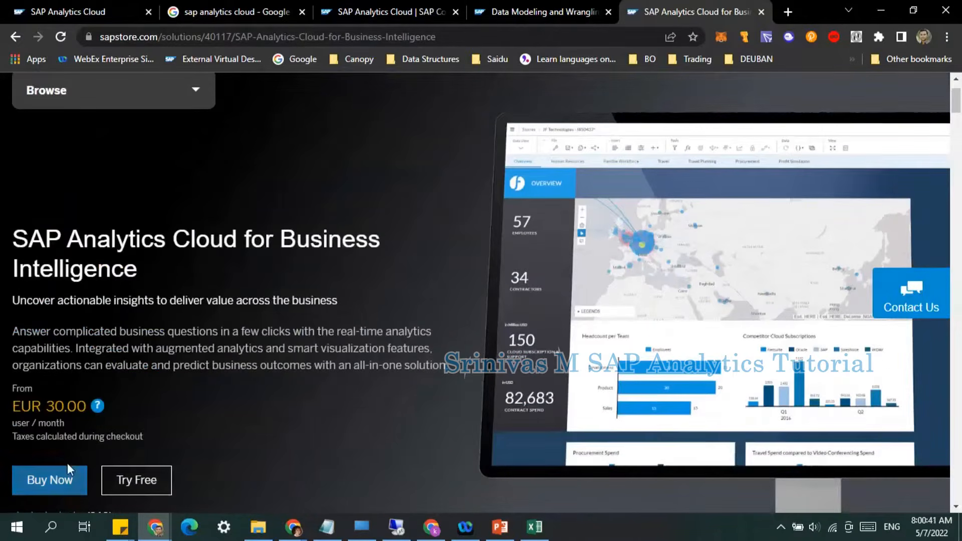
scroll(301, 321, up, 1)
scroll(285, 343, down, 5)
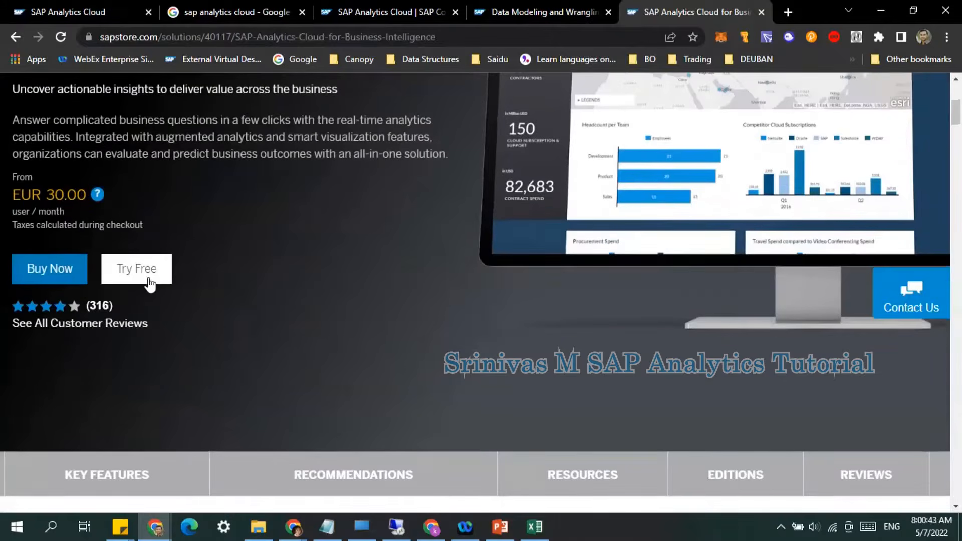
scroll(329, 249, up, 4)
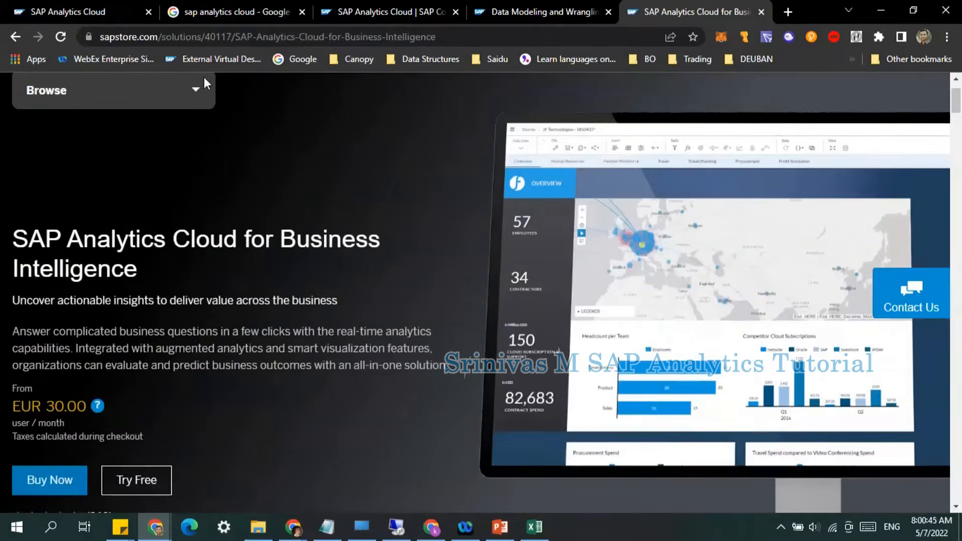
- Return to the SAP Analytics Cloud tenant and browse the System, Featured Files and My Files views of its file repository
click(102, 14)
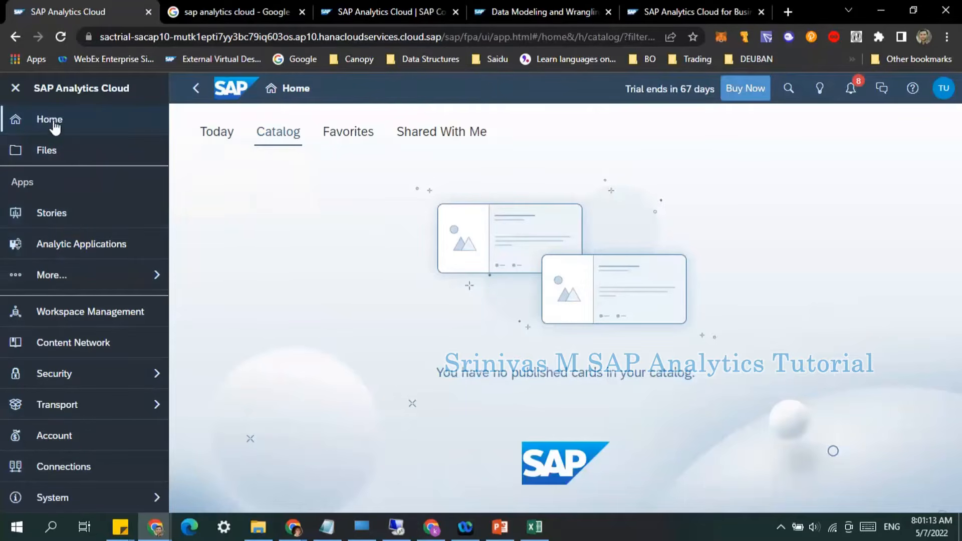
click(58, 154)
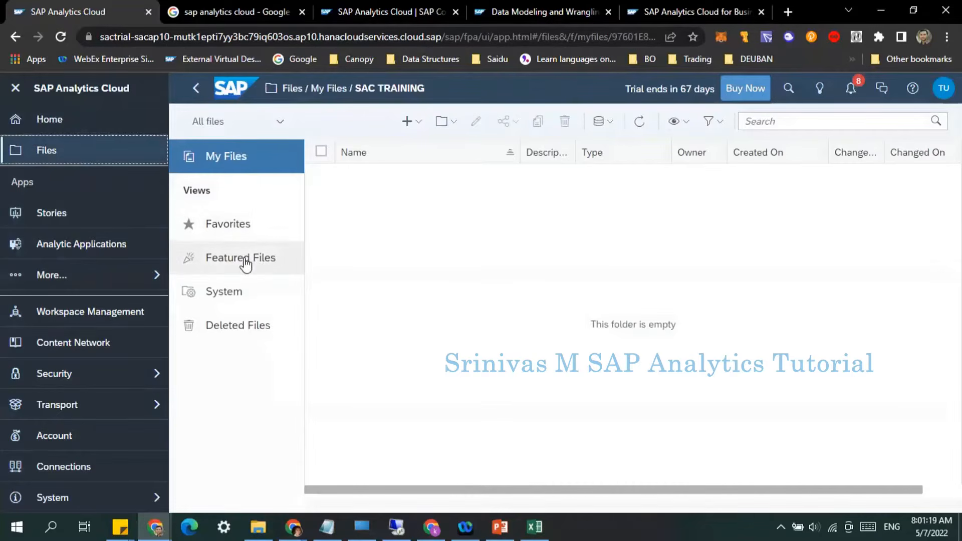
click(236, 295)
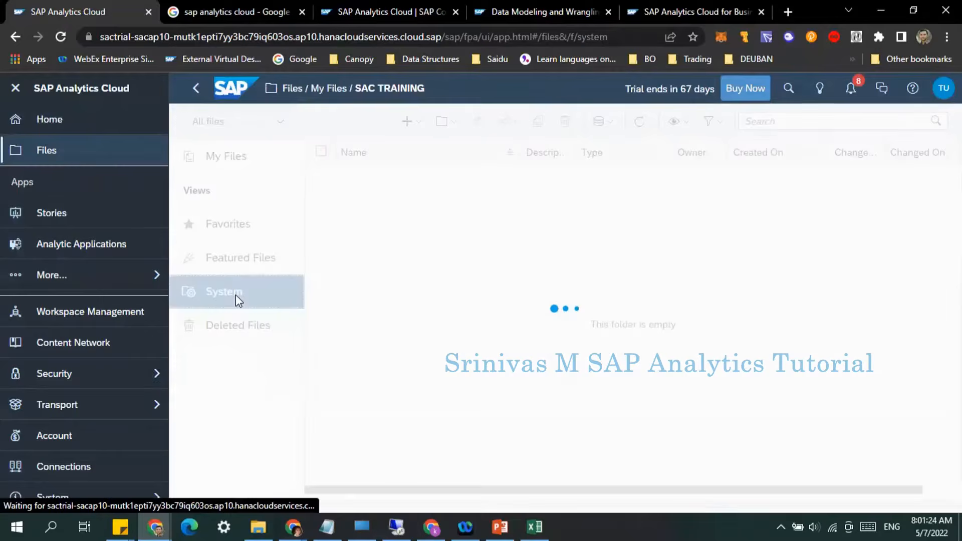
click(250, 260)
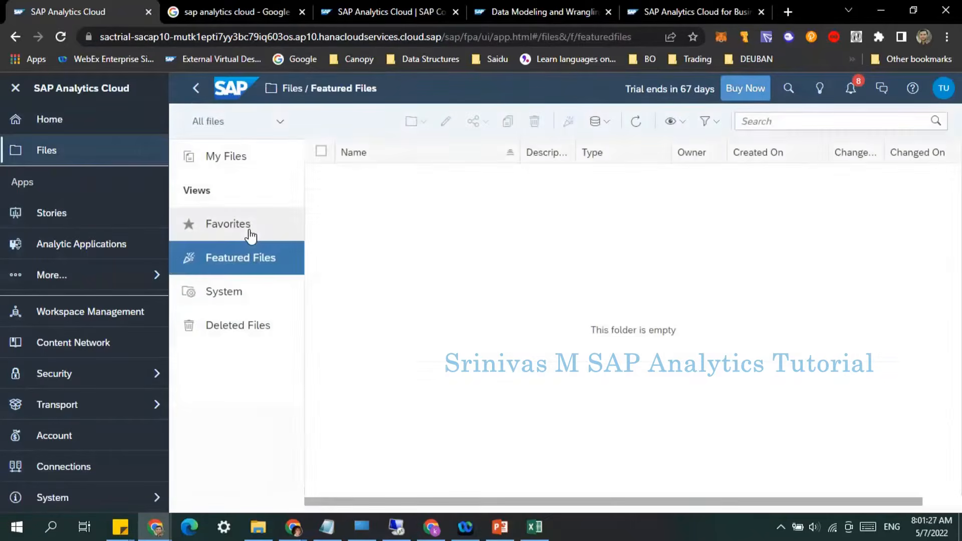
click(97, 159)
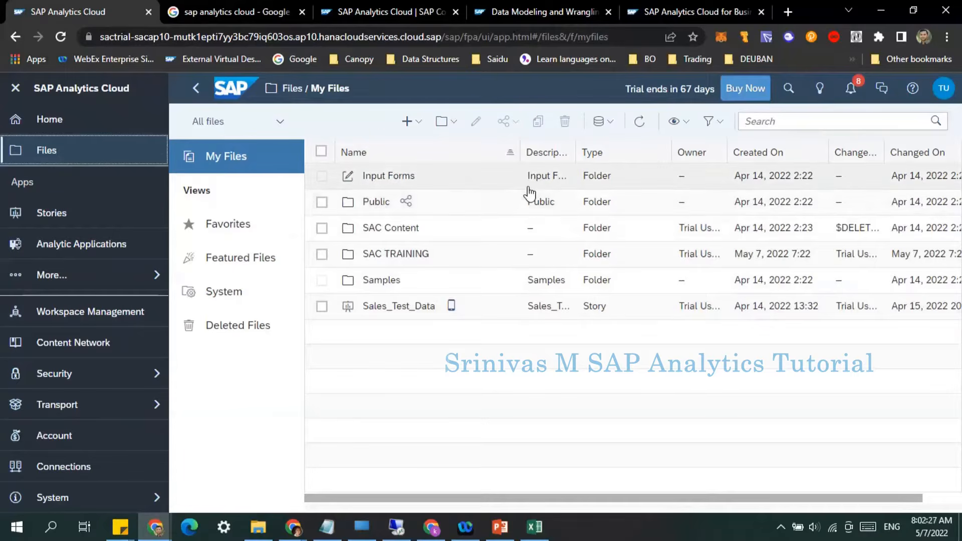
- Check the folder actions and the object types that can be created in My Files, without creating anything
click(455, 131)
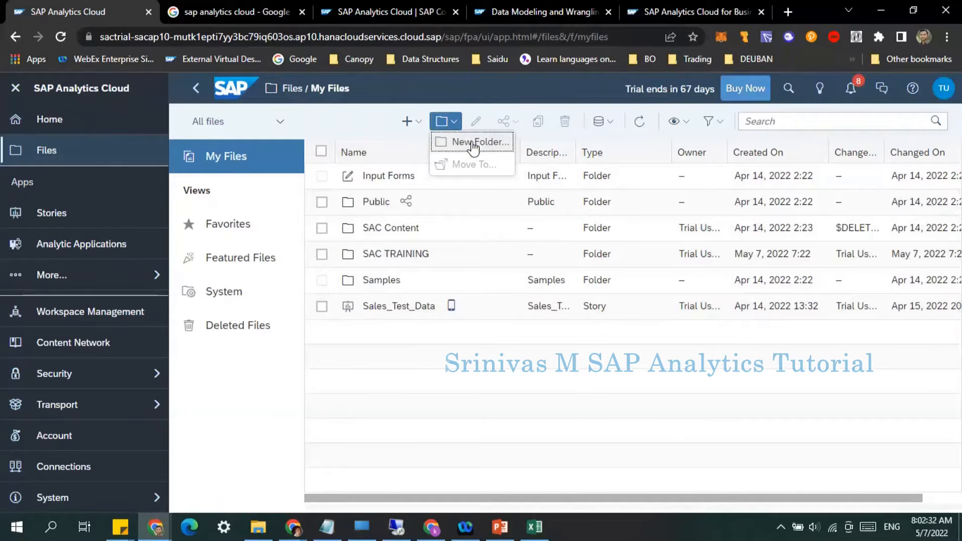
click(397, 139)
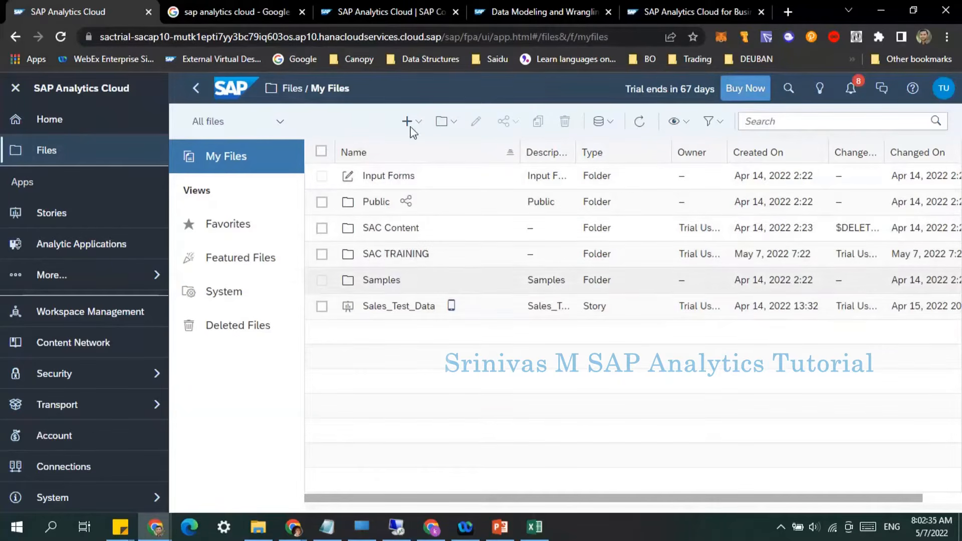
click(423, 128)
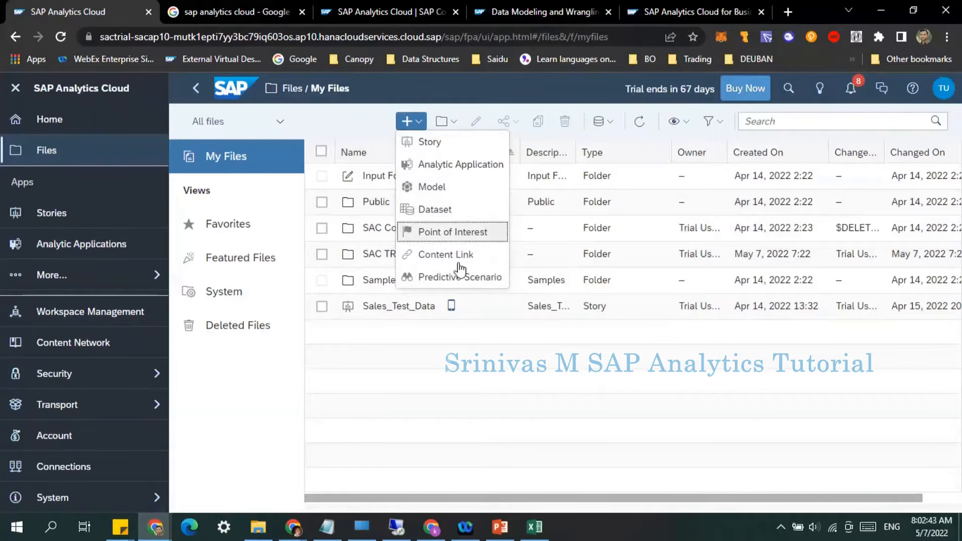
click(345, 389)
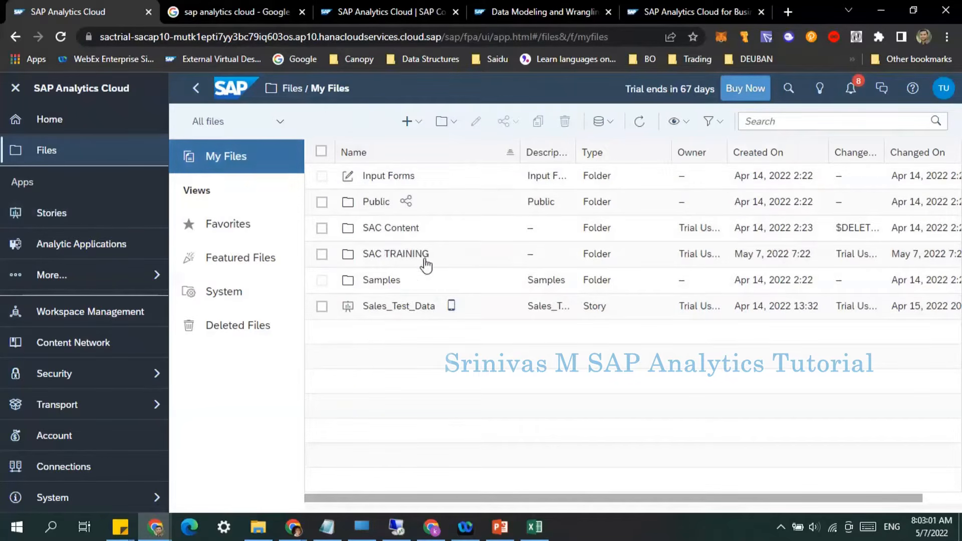
- Visit the Stories start page and look at the additional apps available
click(65, 226)
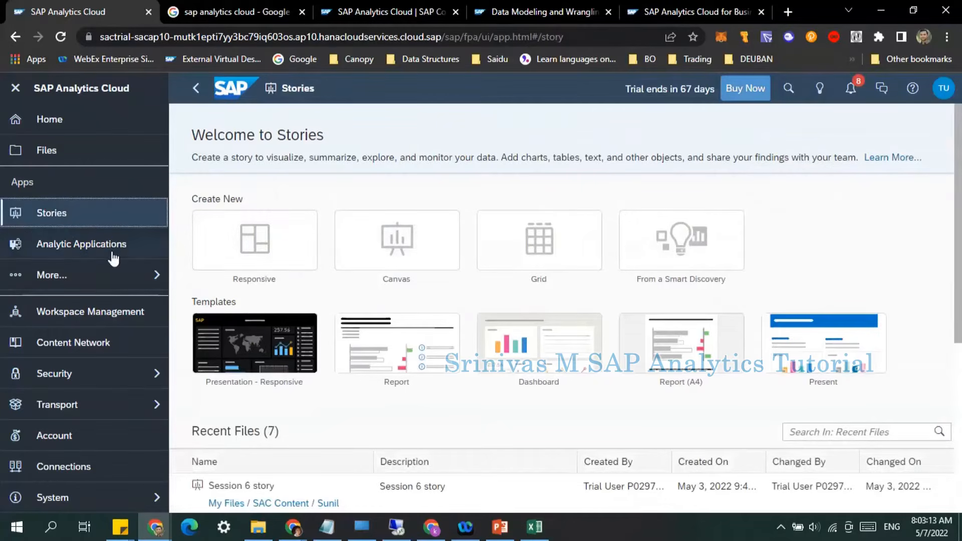
click(97, 275)
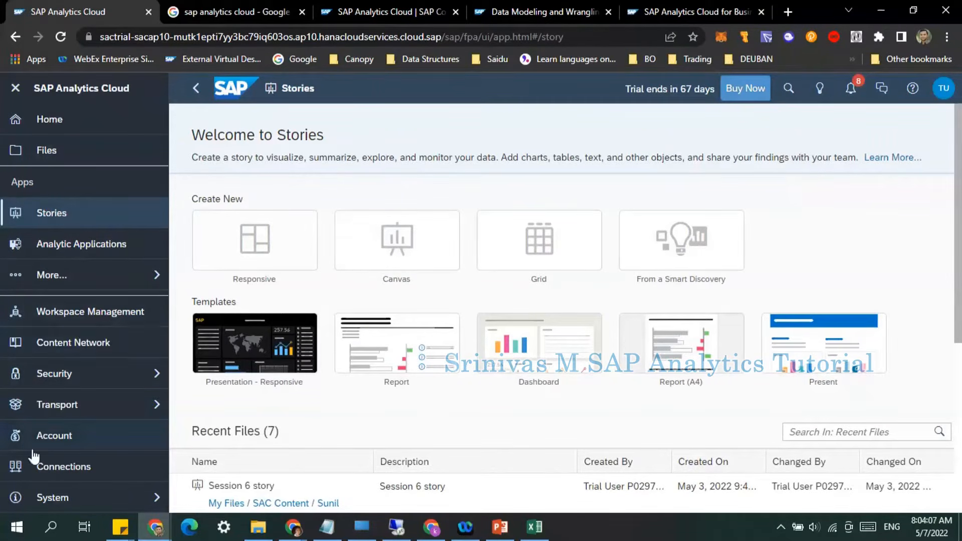
- Open the tenant's Connections list and start adding a new connection
click(65, 467)
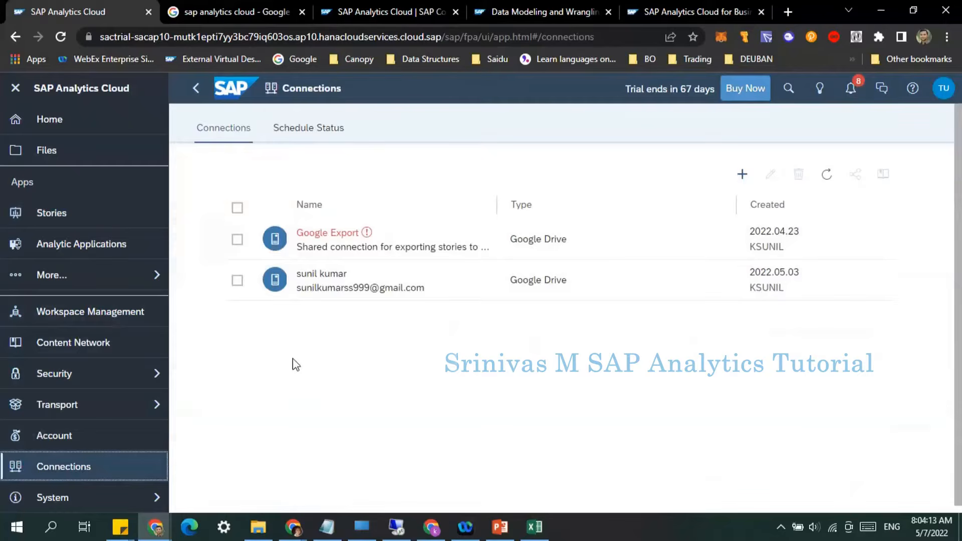
click(223, 137)
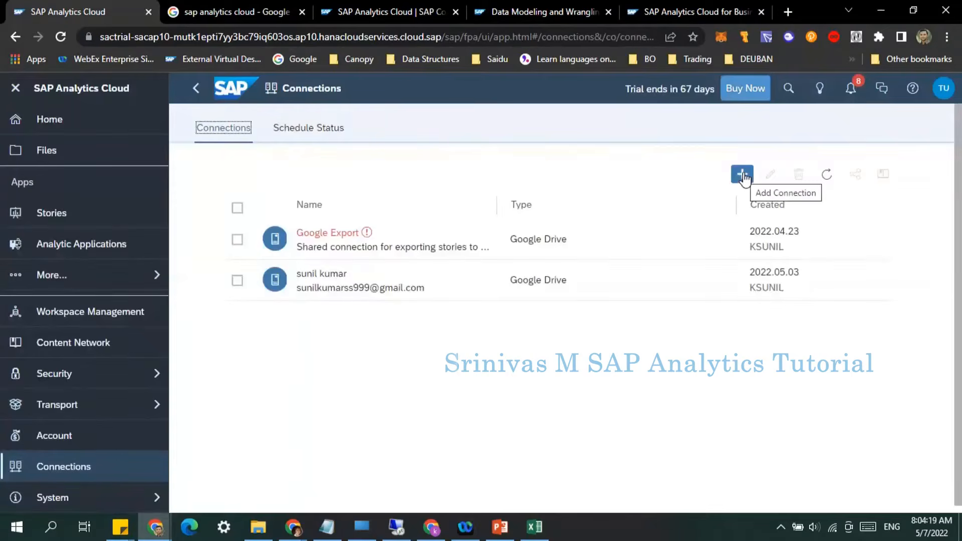
click(743, 175)
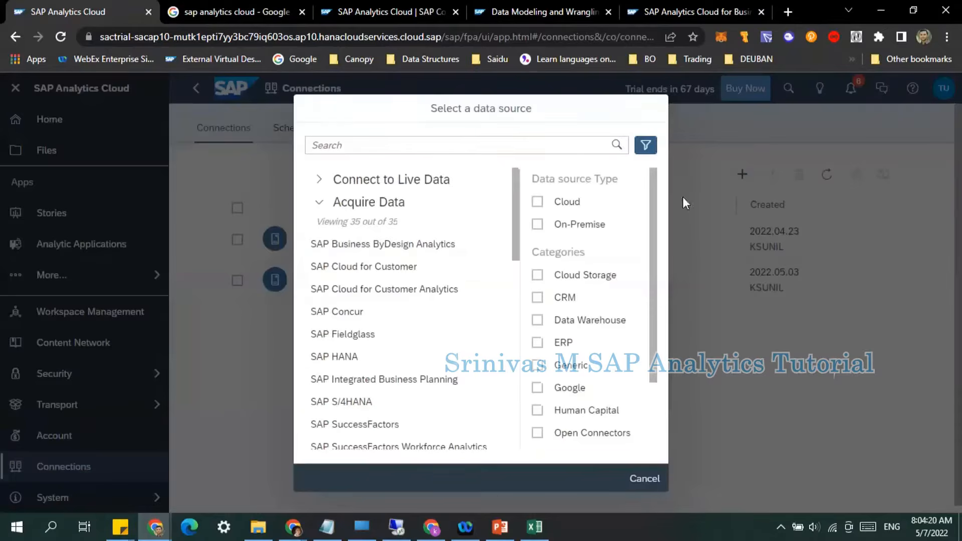
- Look through the data sources offered under Connect to Live Data and Acquire Data, and collapse both groups
click(320, 180)
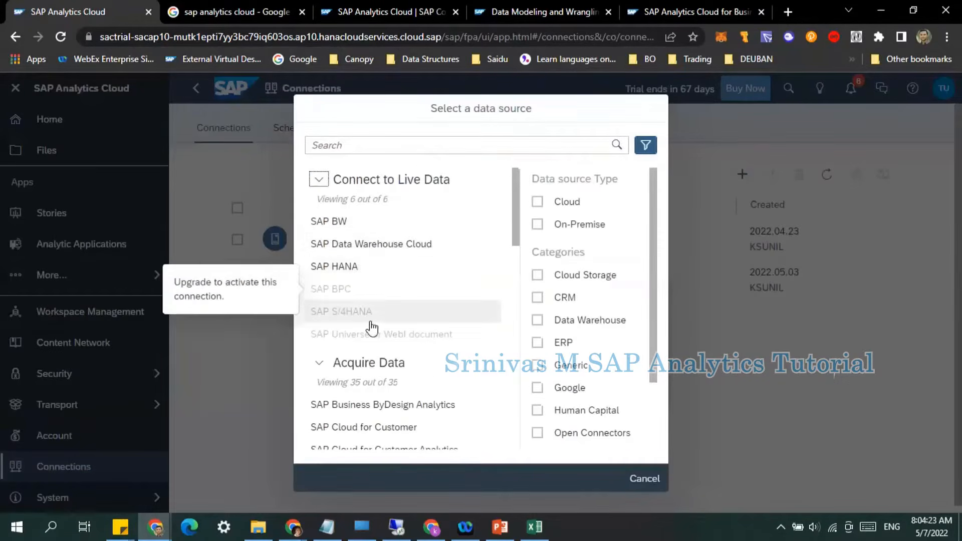
scroll(373, 326, down, 6)
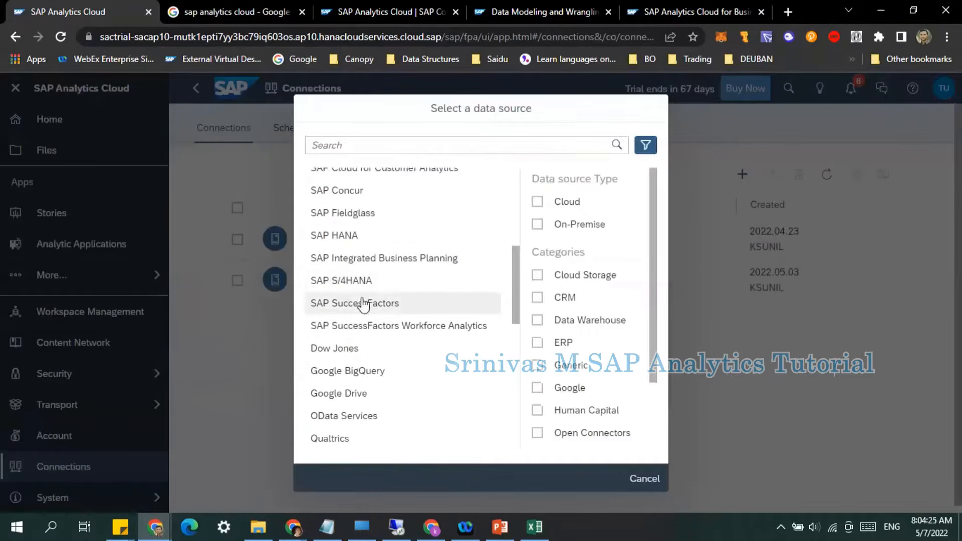
scroll(363, 304, up, 6)
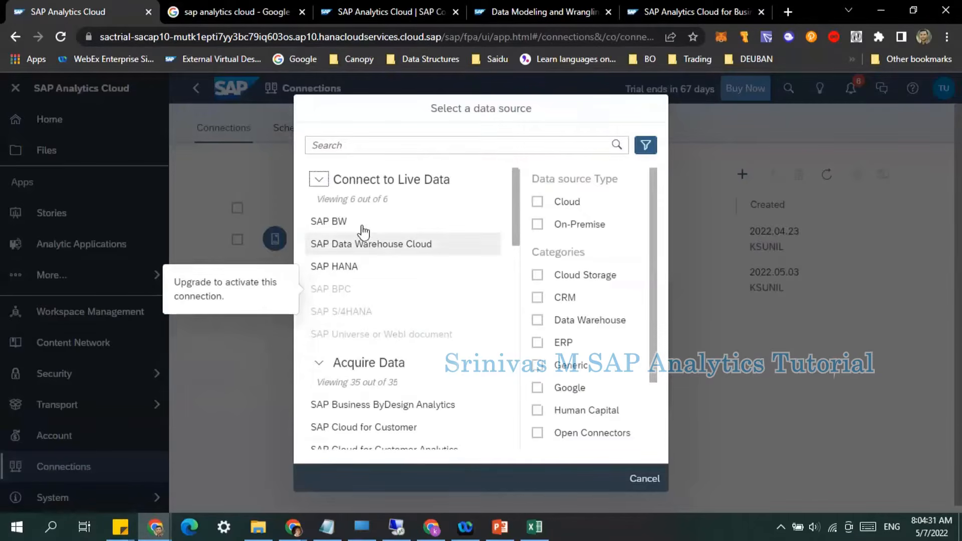
click(319, 179)
click(319, 201)
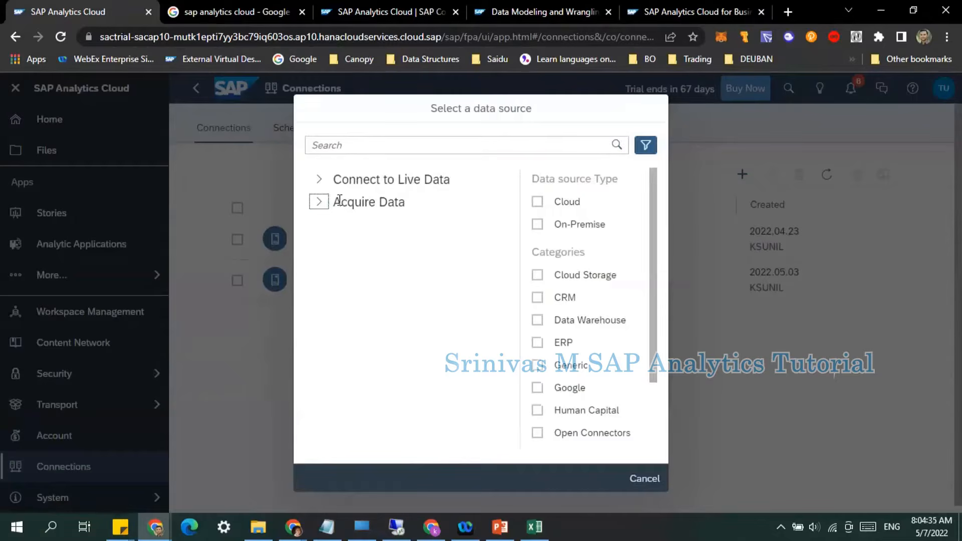
- Compare the two connection types by highlighting their headings, viewing the live data sources, and expanding only the Acquire Data list
triple_click(386, 204)
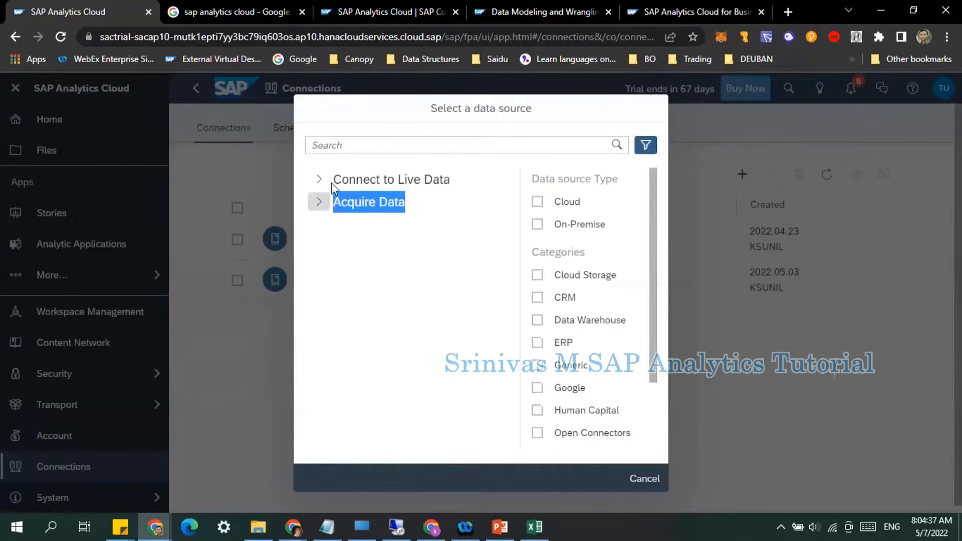
drag(335, 180, 434, 194)
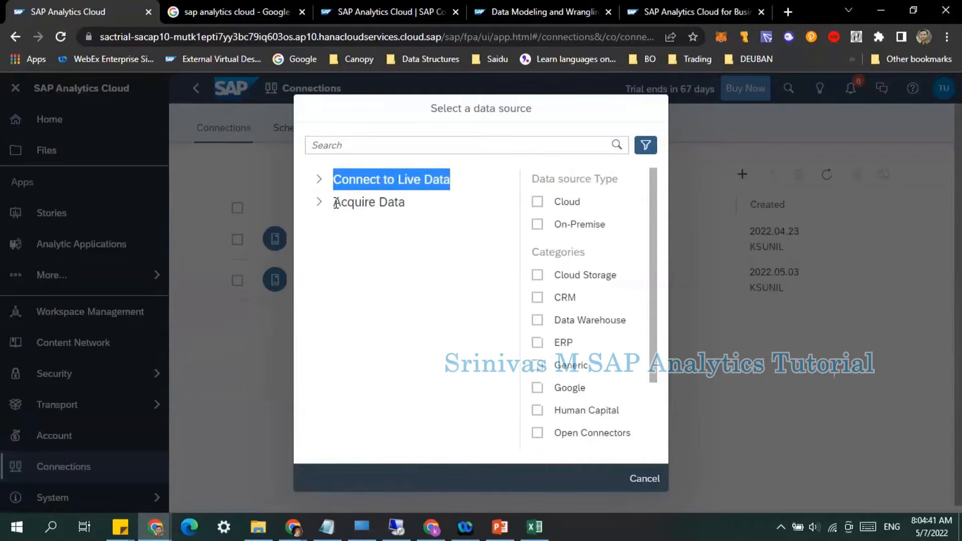
drag(333, 201, 406, 204)
click(319, 179)
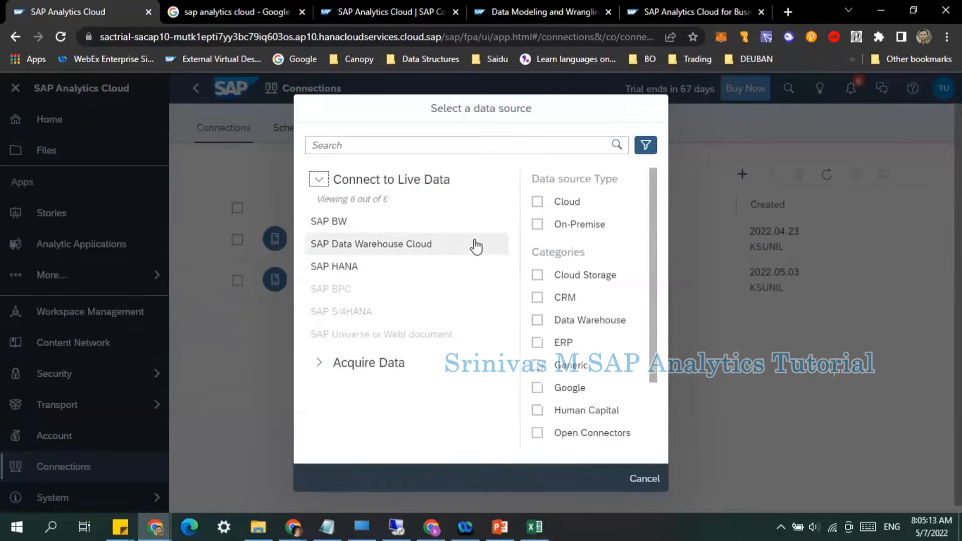
click(319, 179)
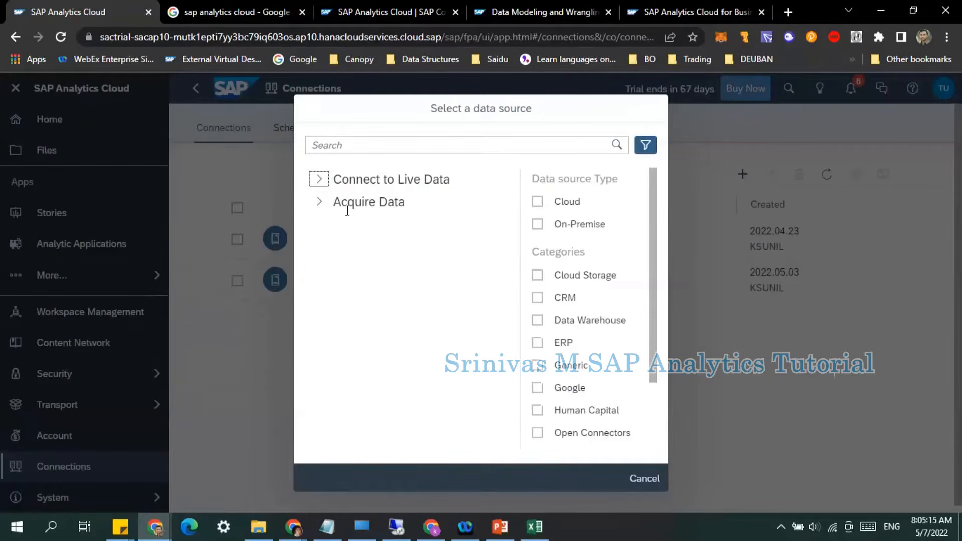
click(321, 203)
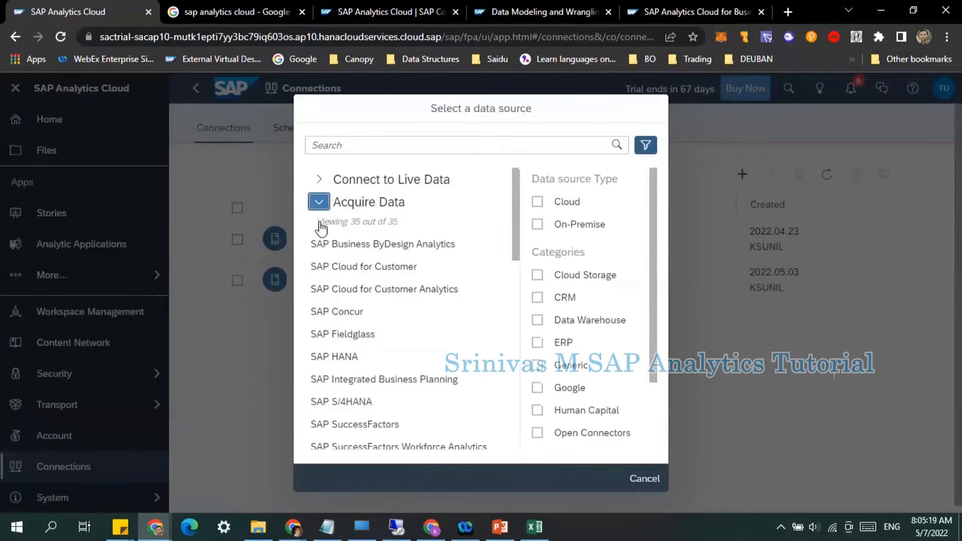
- Expand Connect to Live Data and look through all data sources under both the live and Acquire Data groups
click(319, 201)
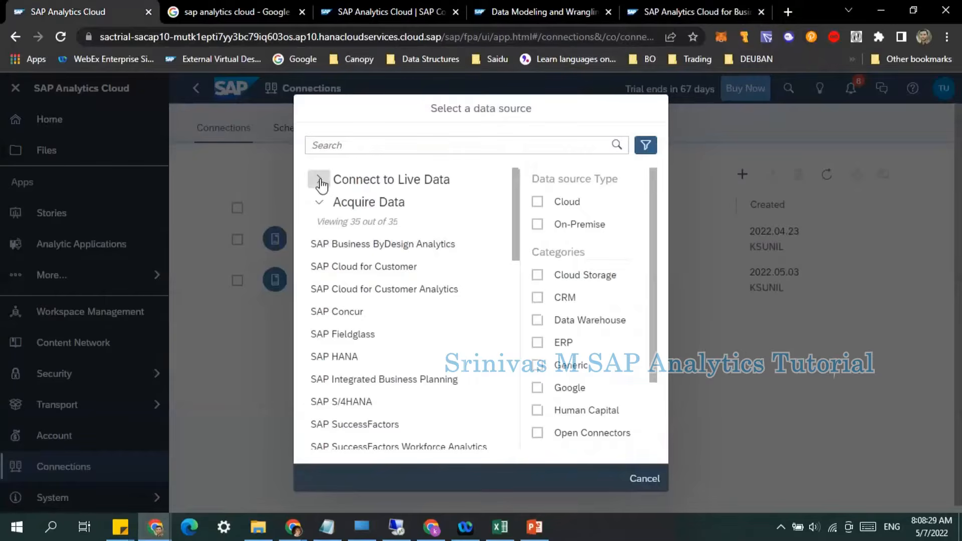
click(319, 179)
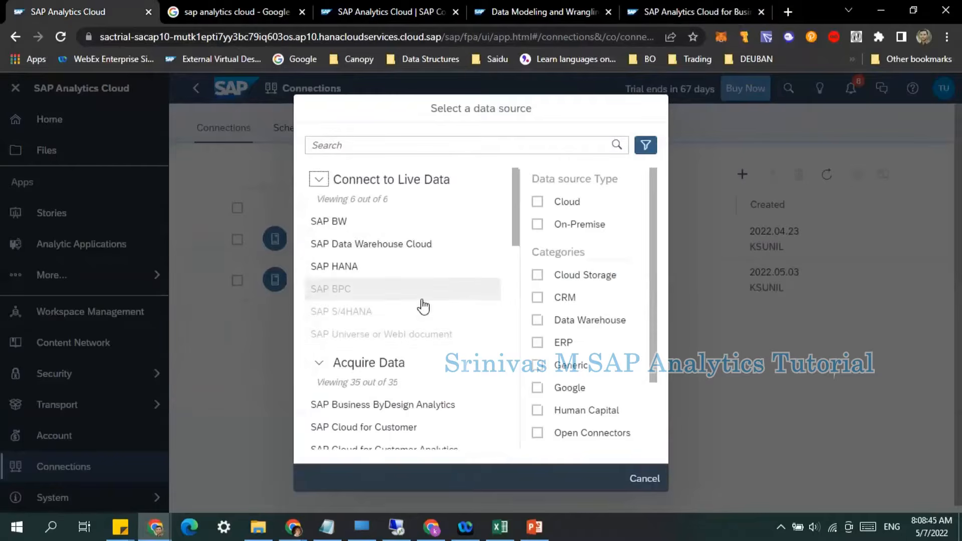
scroll(359, 223, down, 3)
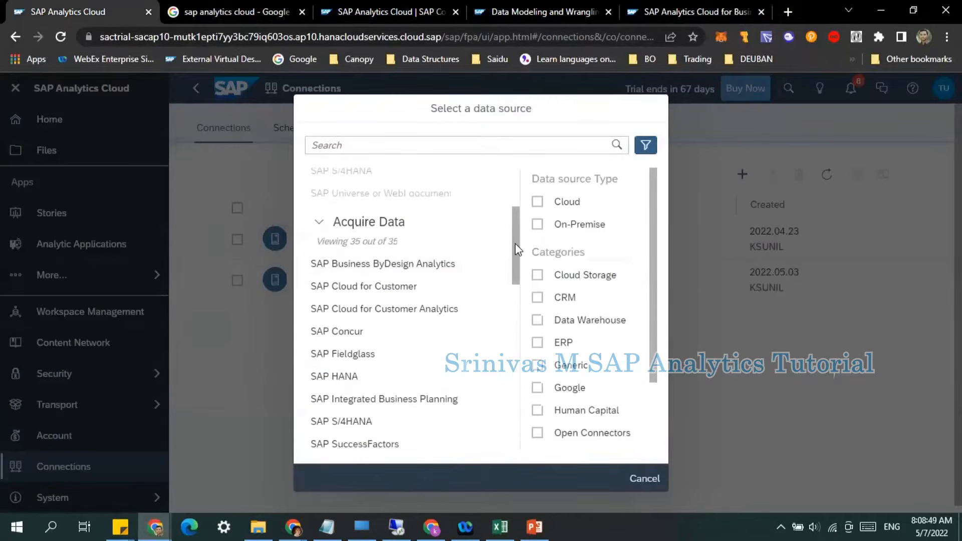
drag(515, 244, 516, 293)
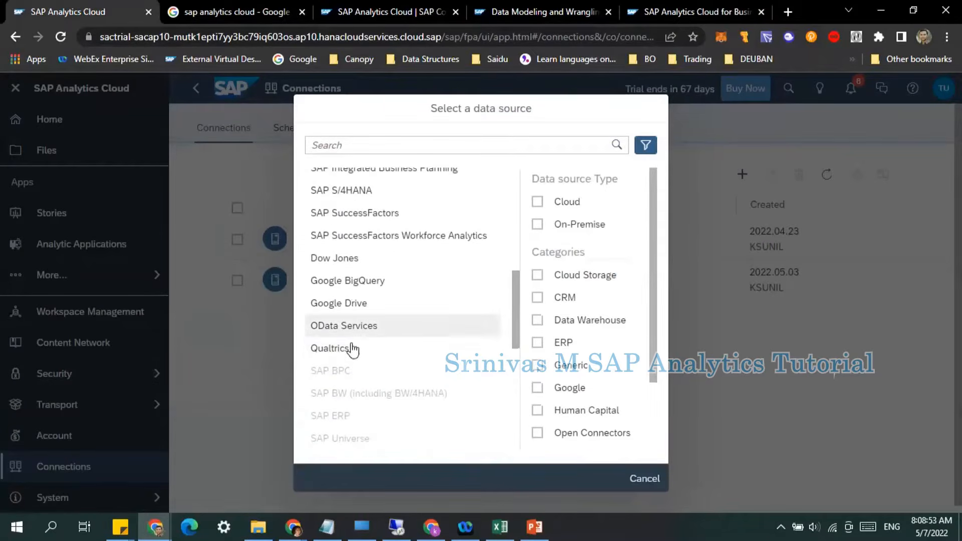
scroll(353, 349, down, 3)
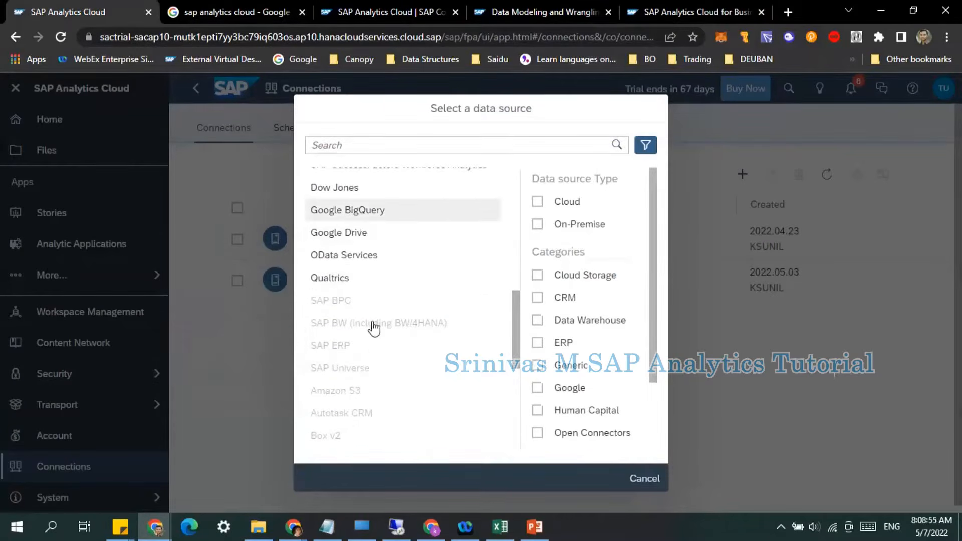
scroll(373, 328, down, 9)
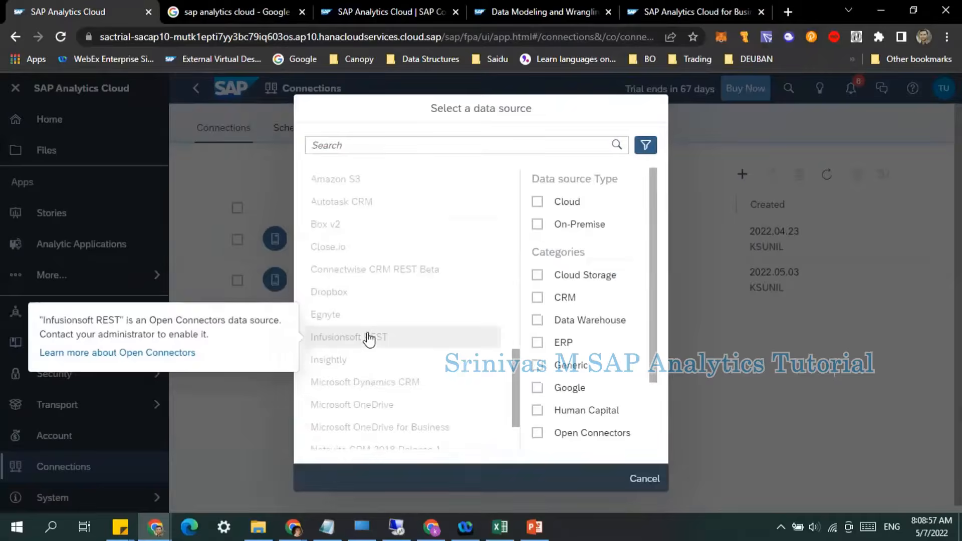
scroll(378, 351, down, 3)
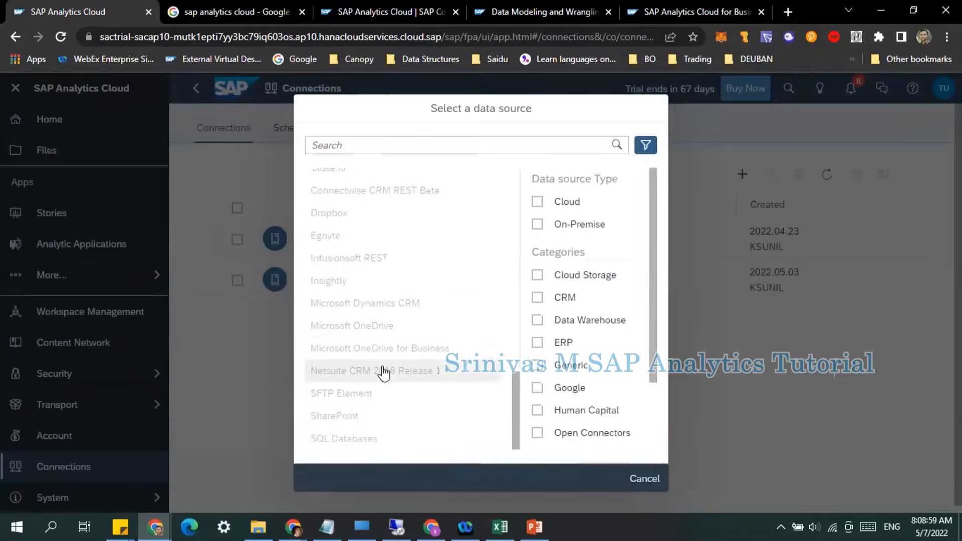
scroll(384, 373, up, 20)
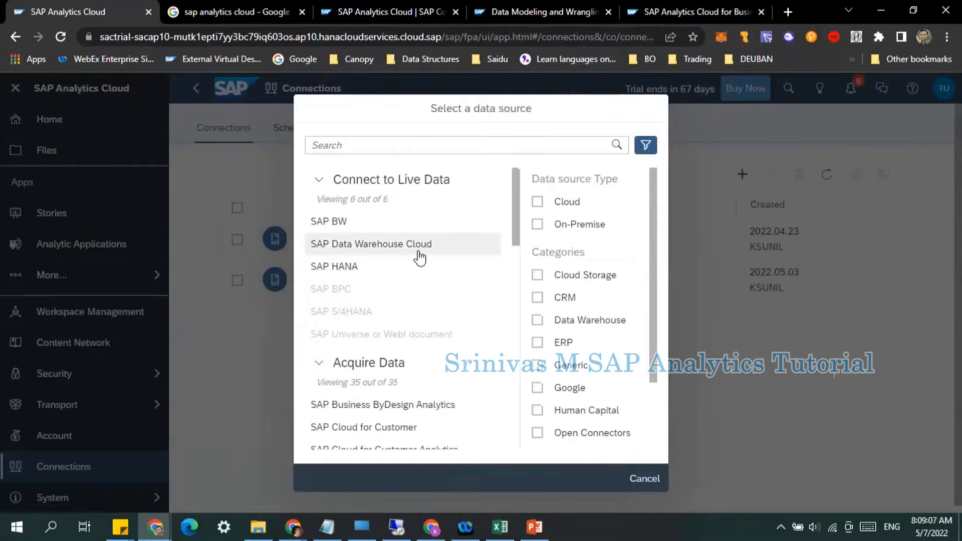
- Open the SAP BW live connection form, review its required fields down to the credentials, and cancel it
click(355, 222)
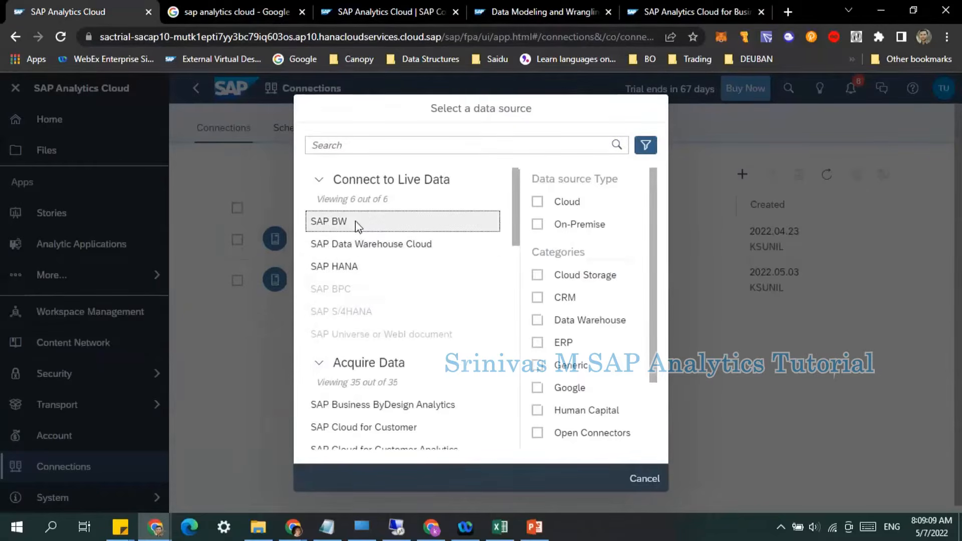
key(Escape)
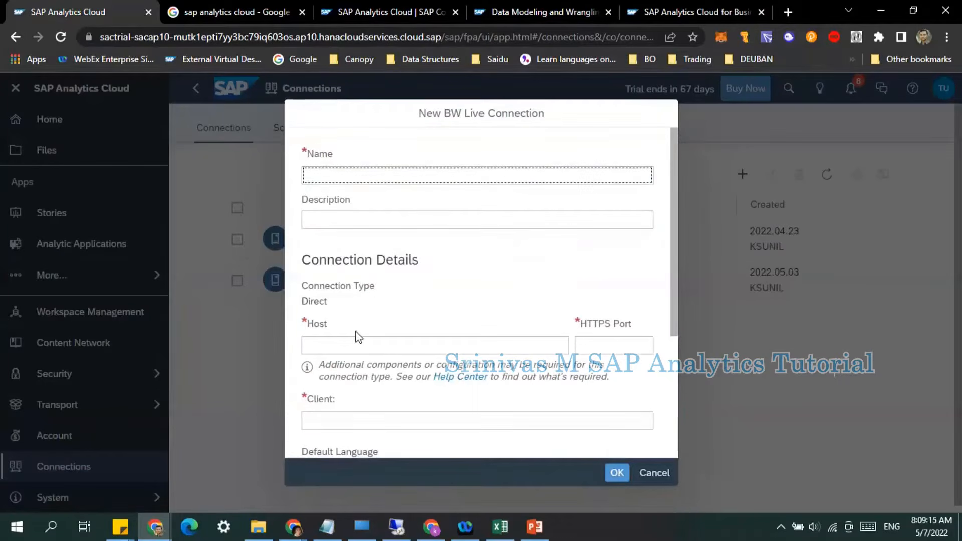
scroll(355, 332, down, 3)
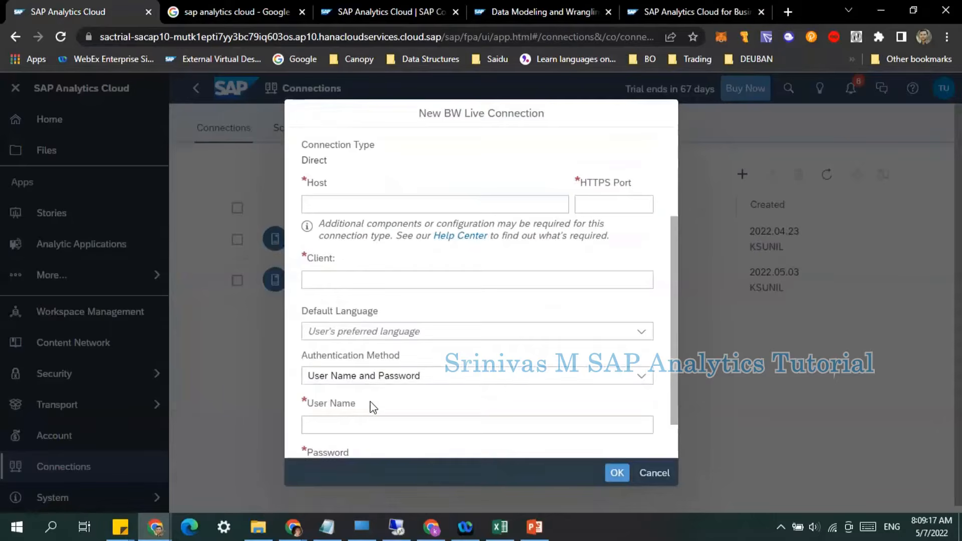
scroll(373, 406, down, 1)
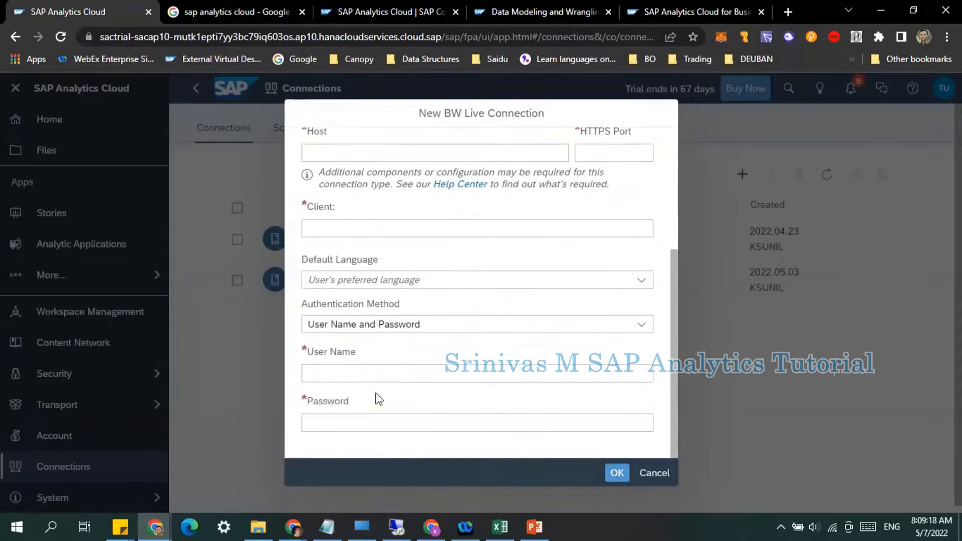
click(656, 475)
- Start another new connection to view the Connect to Live Data sources, and return to the Connections list without choosing one
click(741, 176)
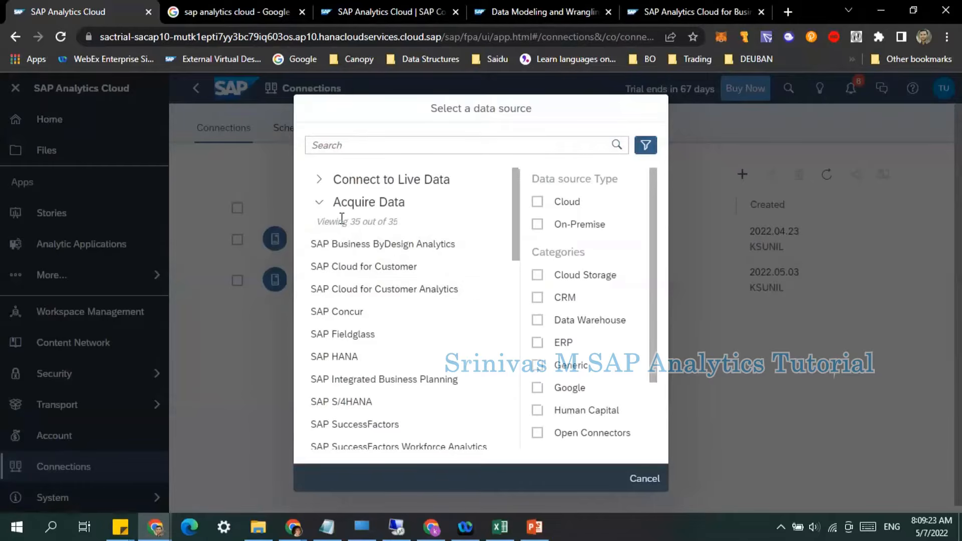
click(326, 181)
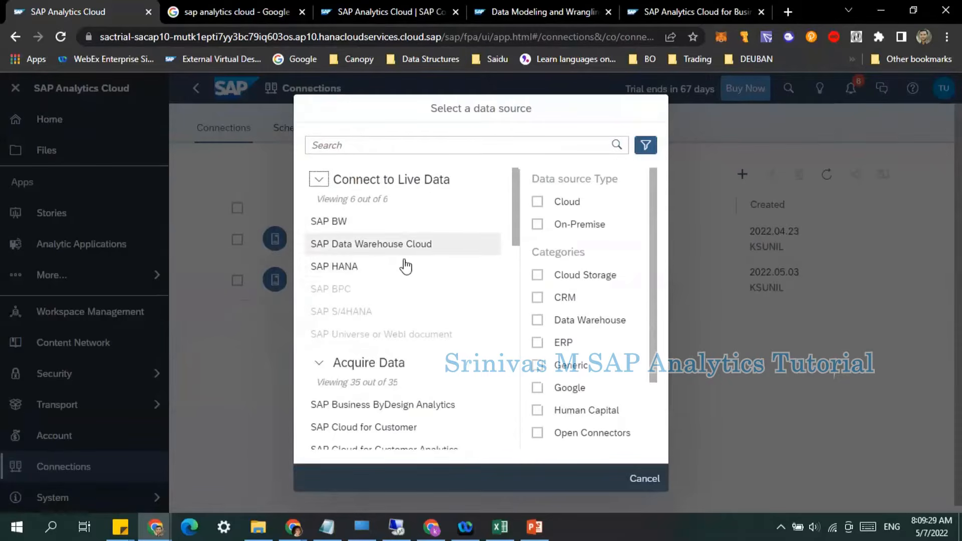
click(626, 478)
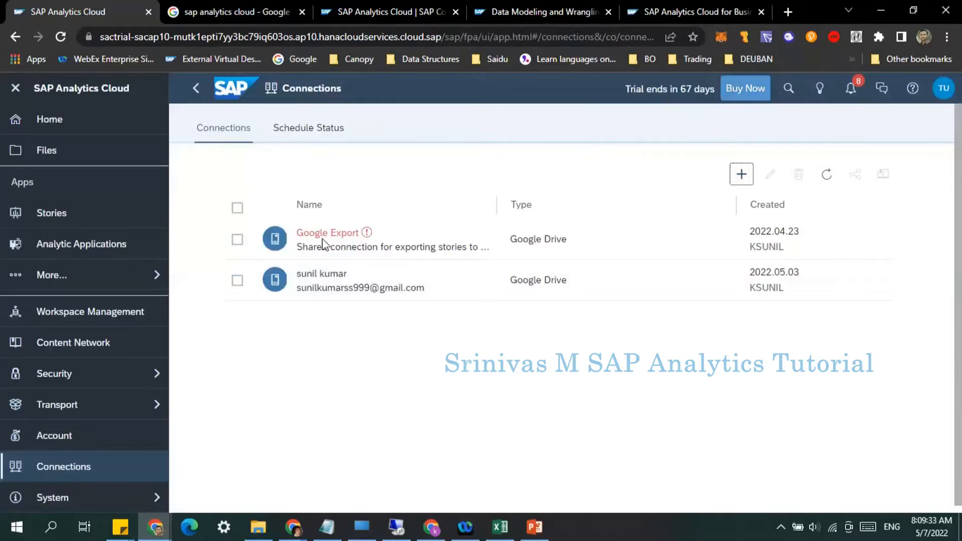
click(366, 377)
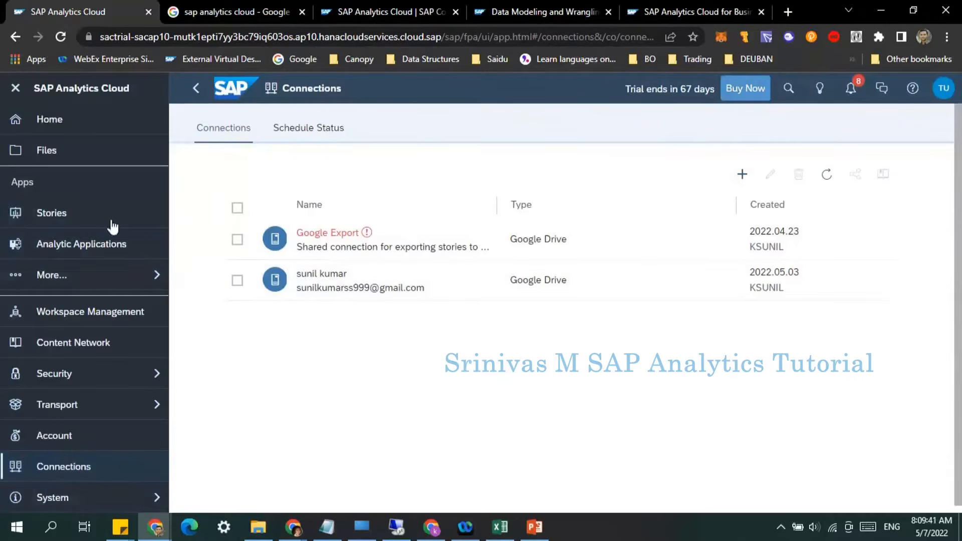
- Go to Files and look at the options available under Security, including Users and Teams
click(75, 151)
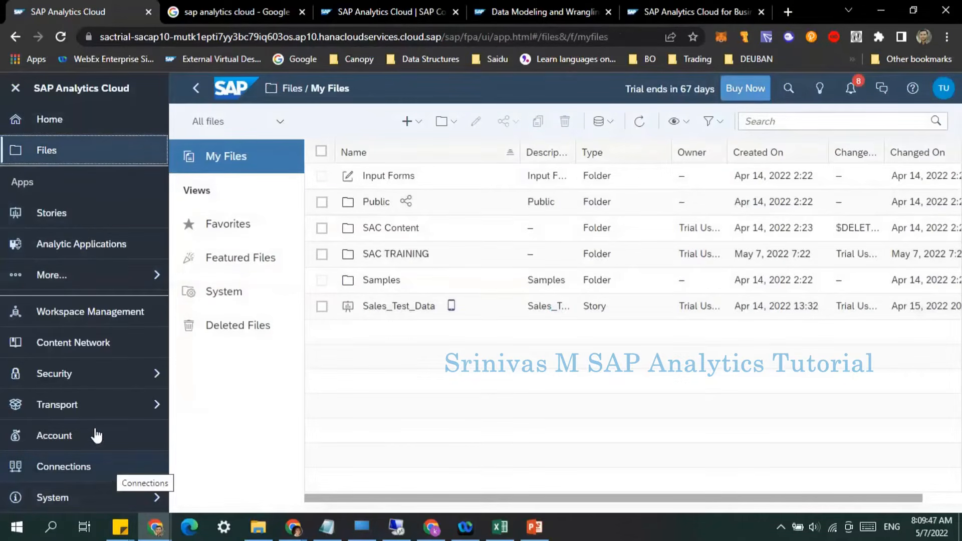
click(96, 387)
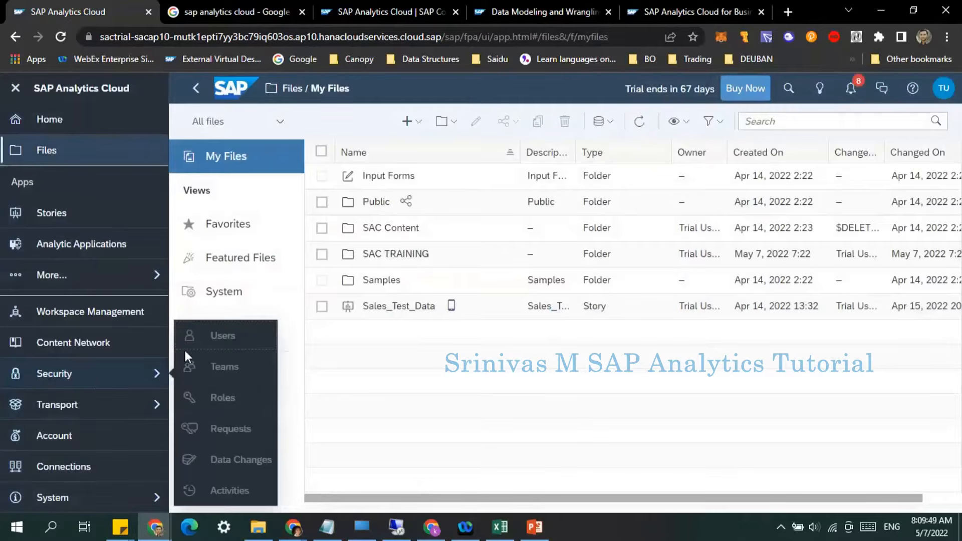
click(225, 421)
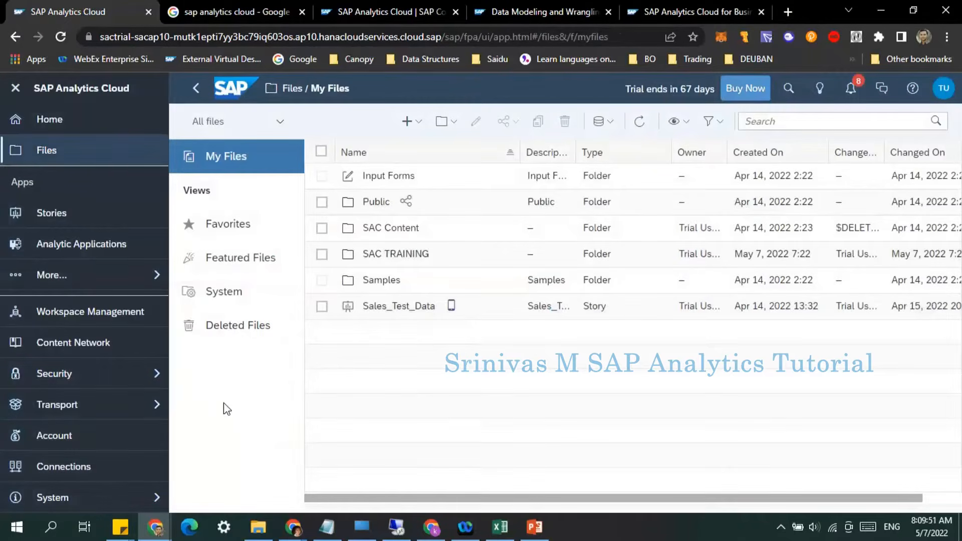
click(120, 370)
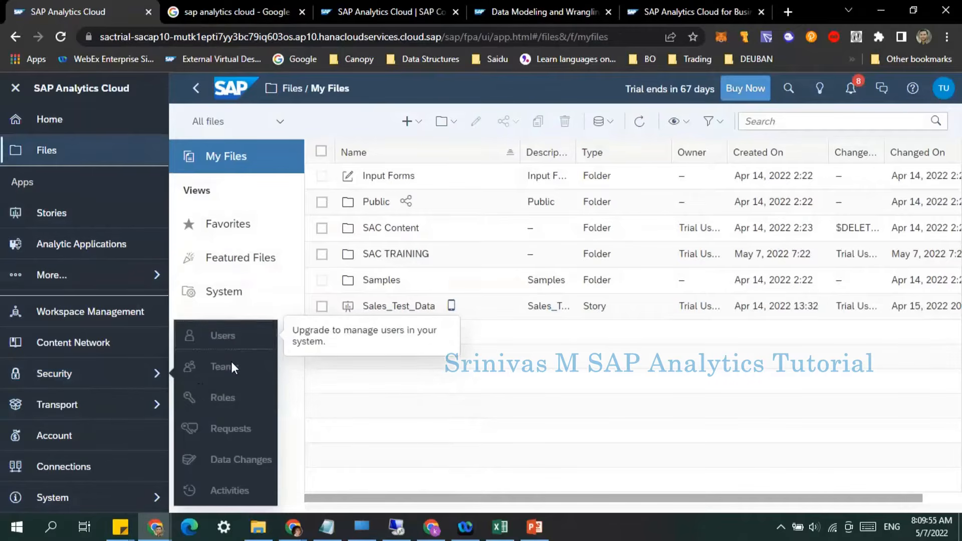
click(229, 363)
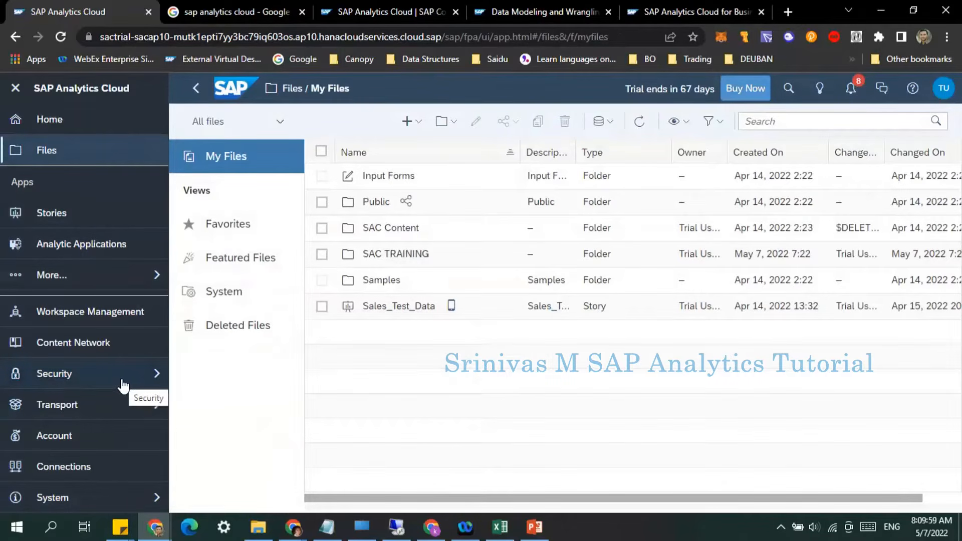
- Open the My Team Dashboard package from the Content Network samples
click(80, 349)
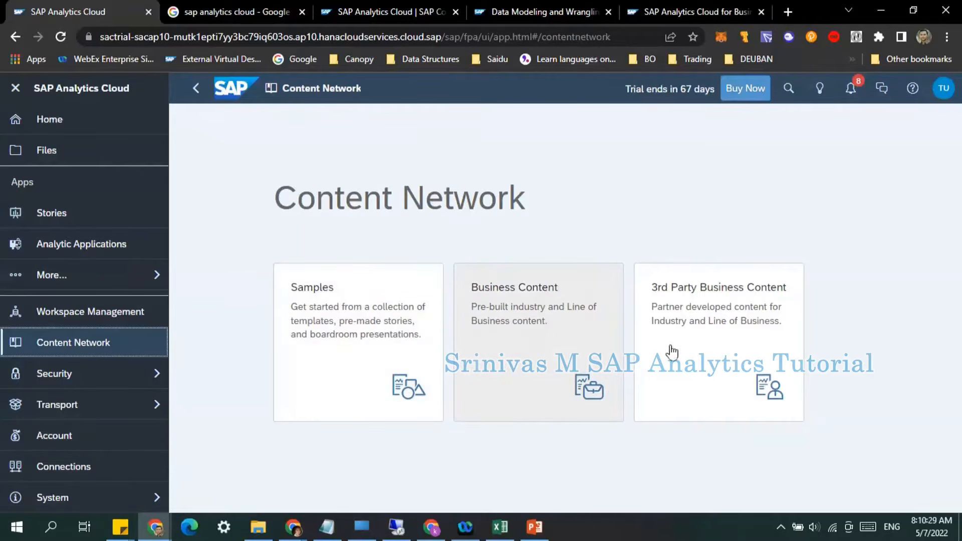
click(390, 347)
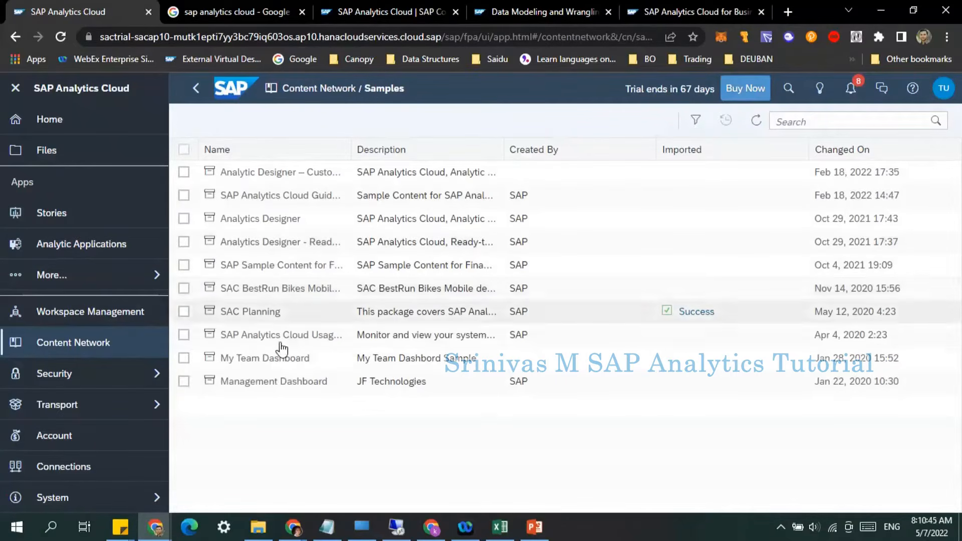
click(273, 358)
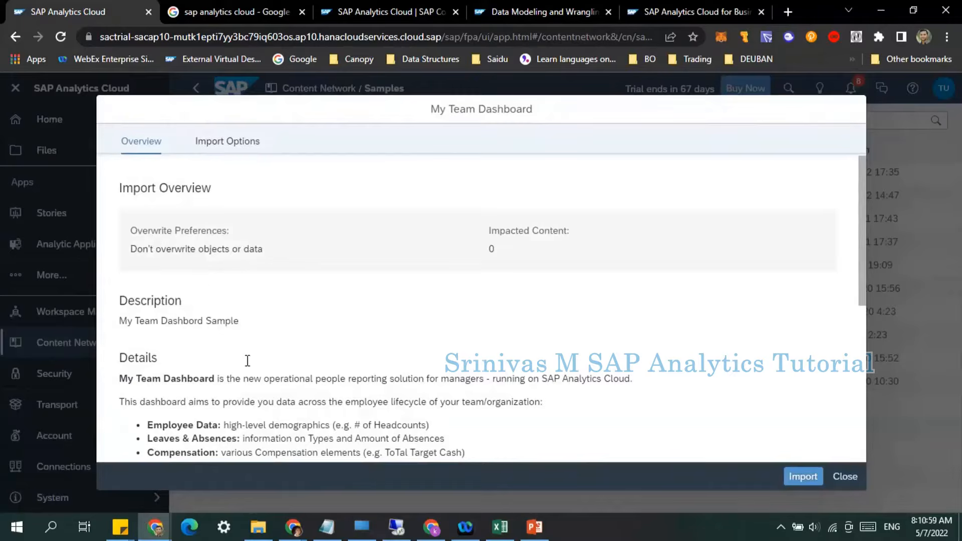
- Review the My Team Dashboard package details, highlighting its purpose and data areas, and import the package
scroll(182, 277, down, 3)
drag(228, 238, 501, 239)
scroll(265, 314, down, 2)
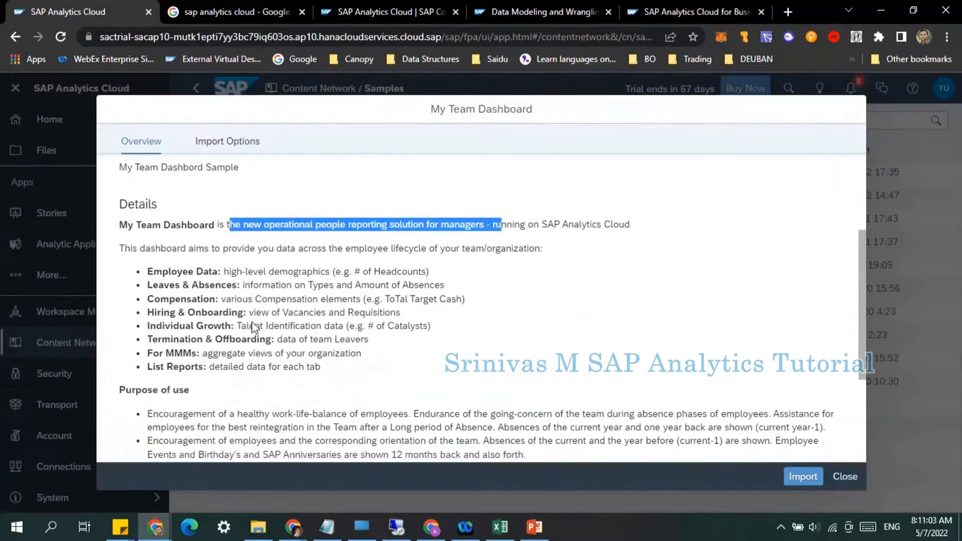
drag(170, 213, 225, 268)
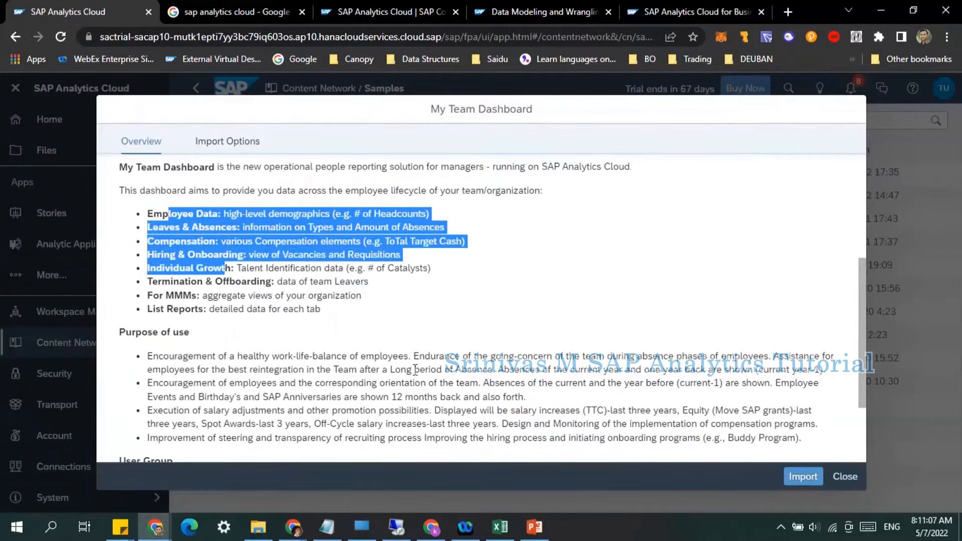
click(799, 477)
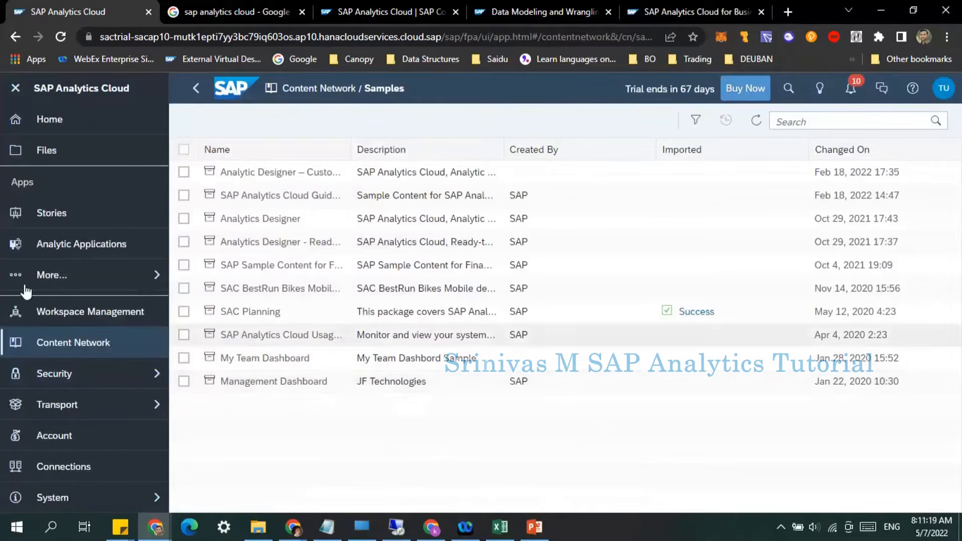
- Open and refresh the Samples folder in My Files, and check the My Team Dashboard import in the notifications
click(45, 156)
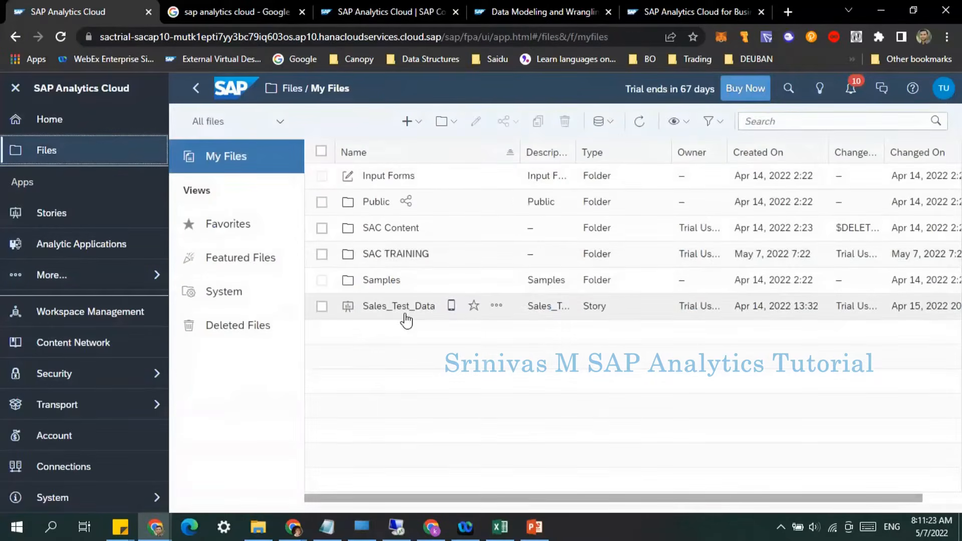
click(383, 281)
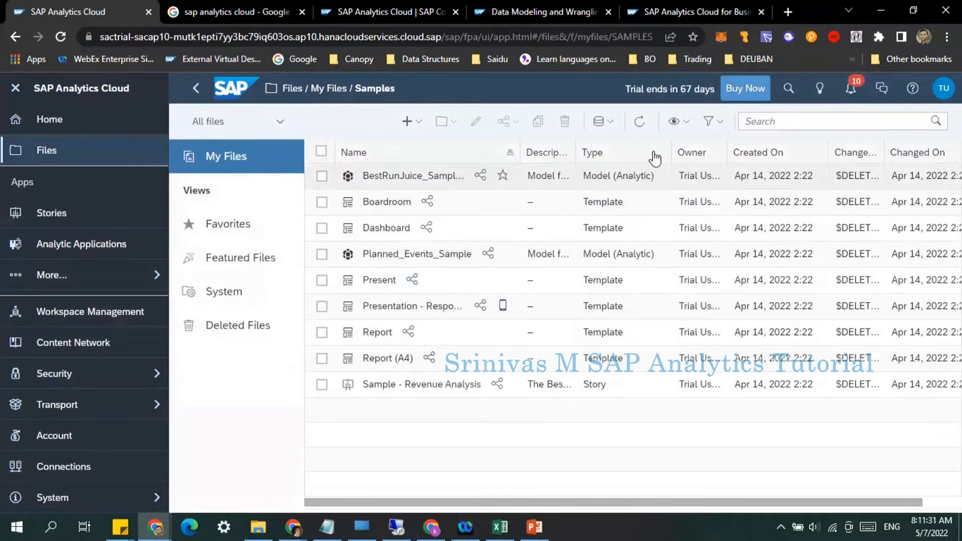
click(643, 125)
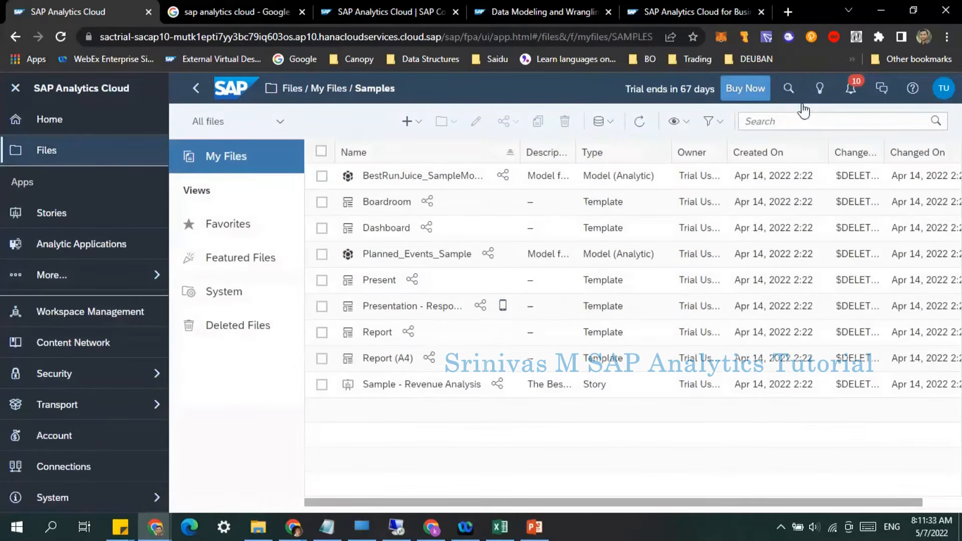
click(859, 93)
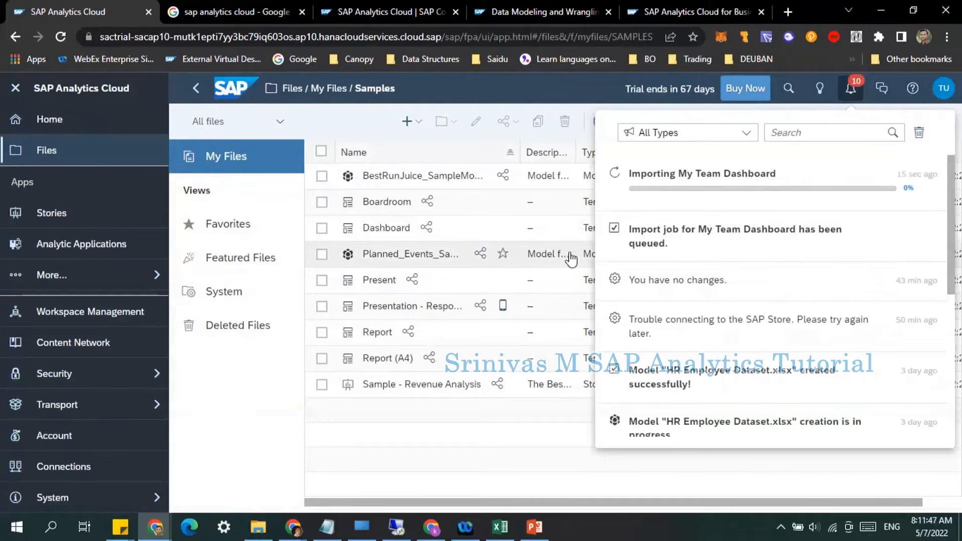
click(482, 461)
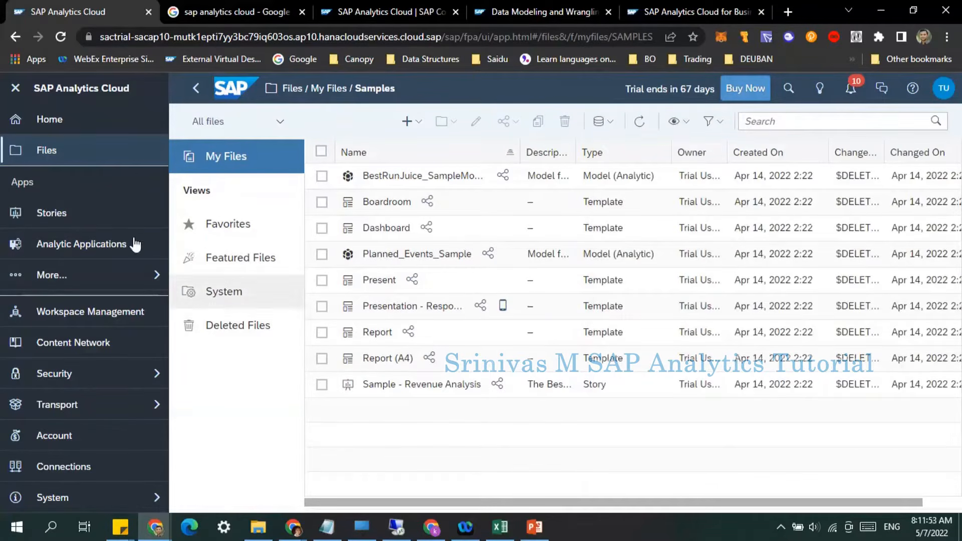
- Return to the top-level My Files list and look over its folders, including SAC TRAINING
click(78, 155)
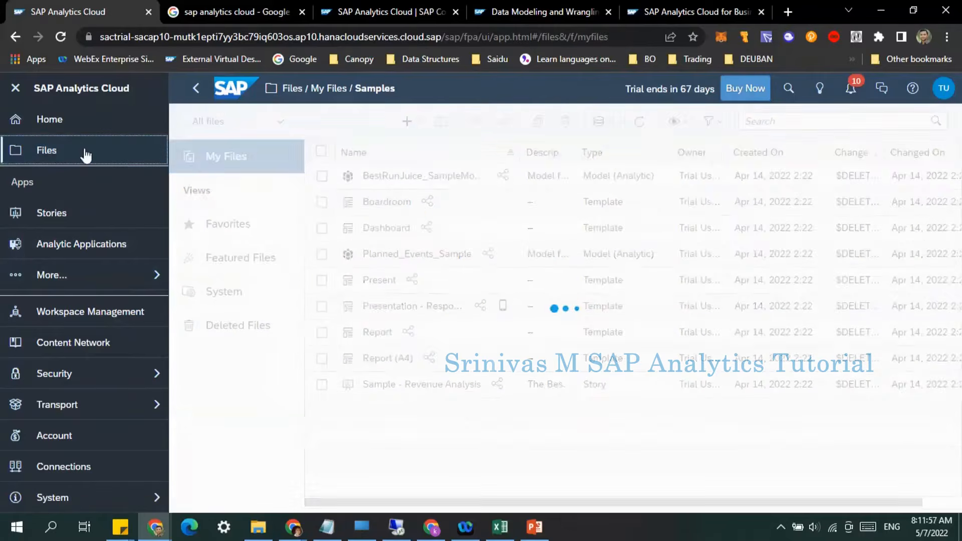
click(55, 126)
click(45, 150)
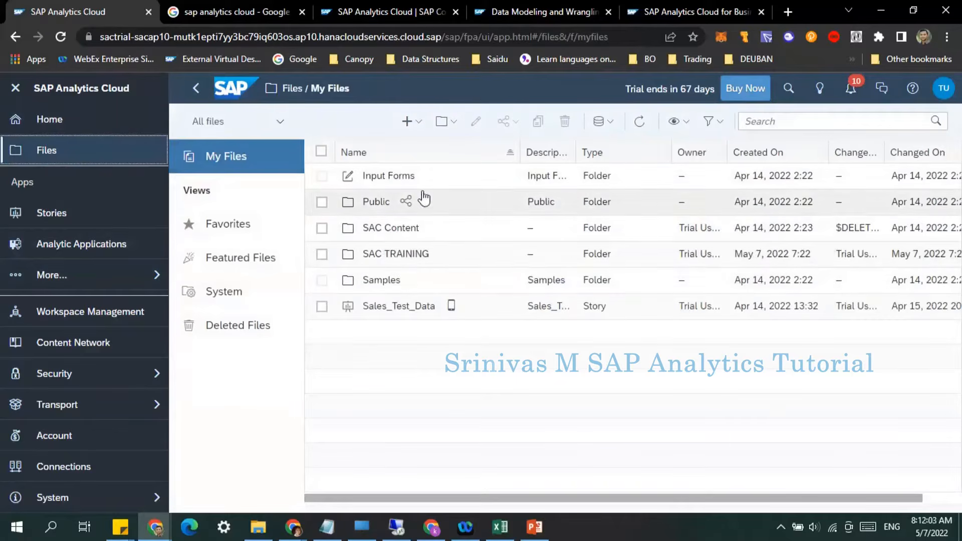
click(375, 255)
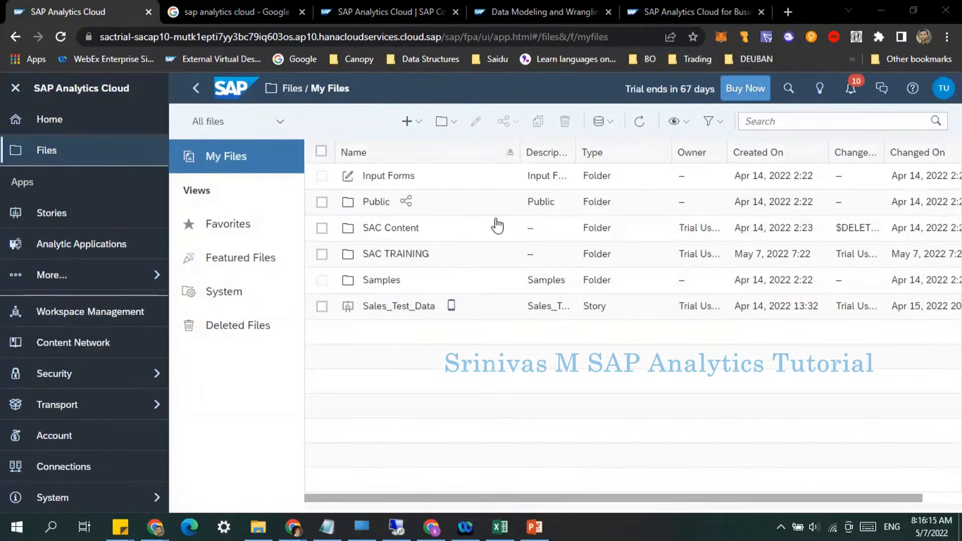
- Check the progress of the My Team Dashboard import in the notifications
click(272, 417)
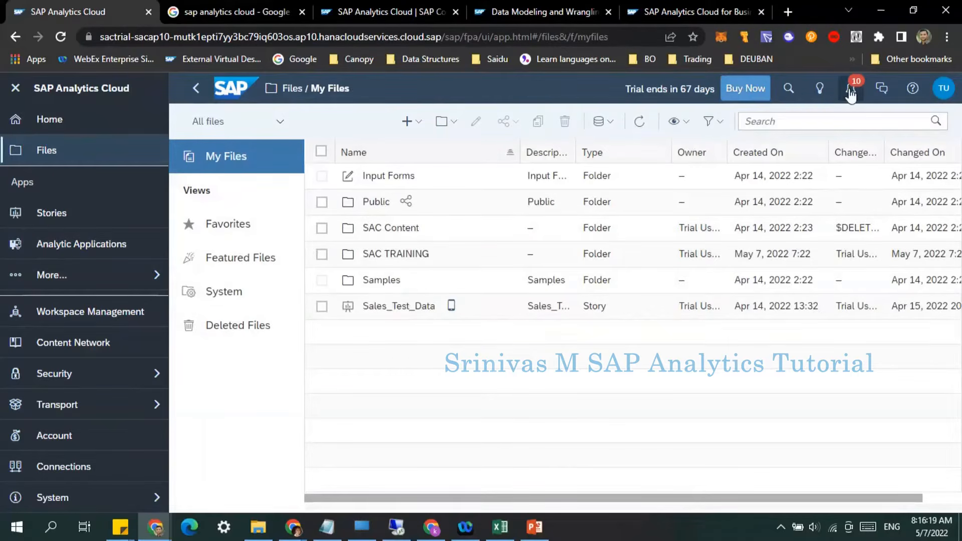
click(850, 89)
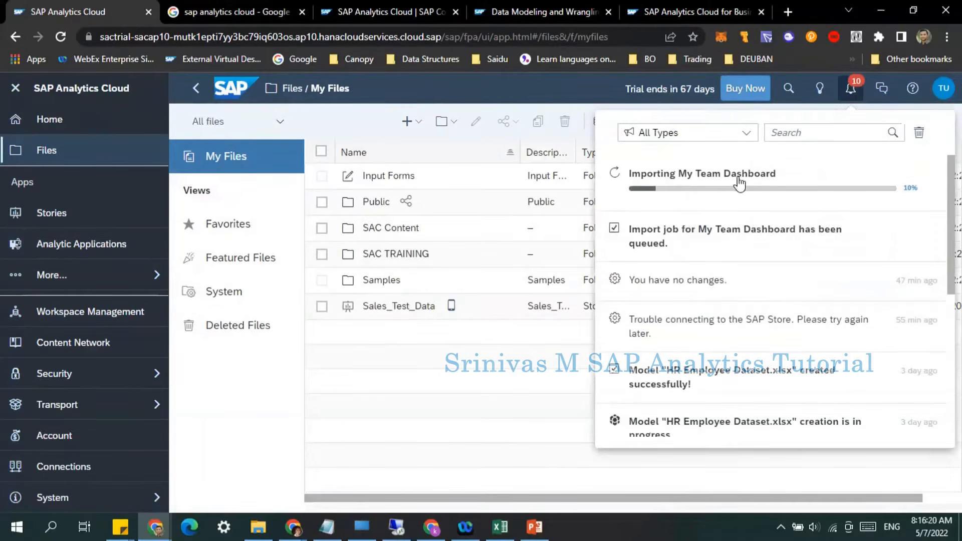
click(271, 399)
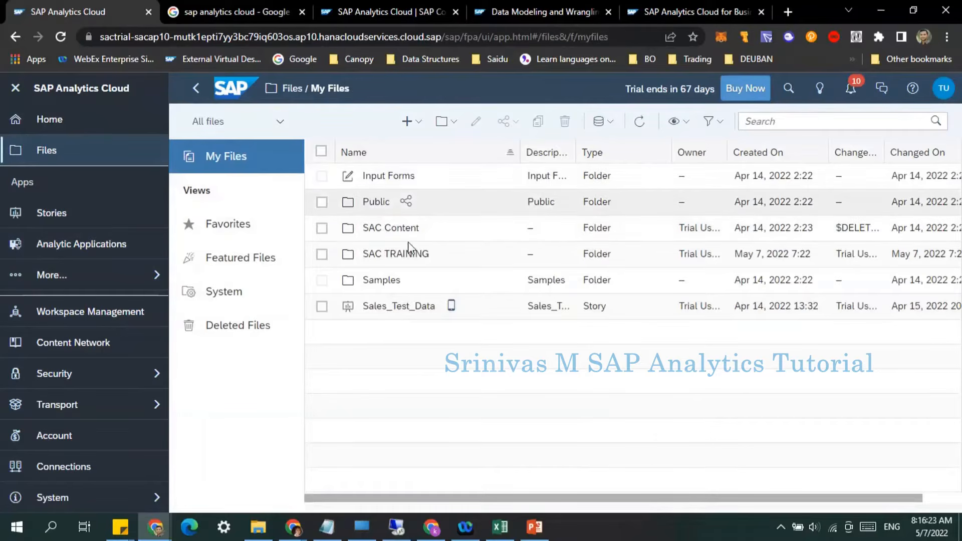
- Open the SAC TRAINING folder in My Files and look at the options for creating new content there
click(384, 255)
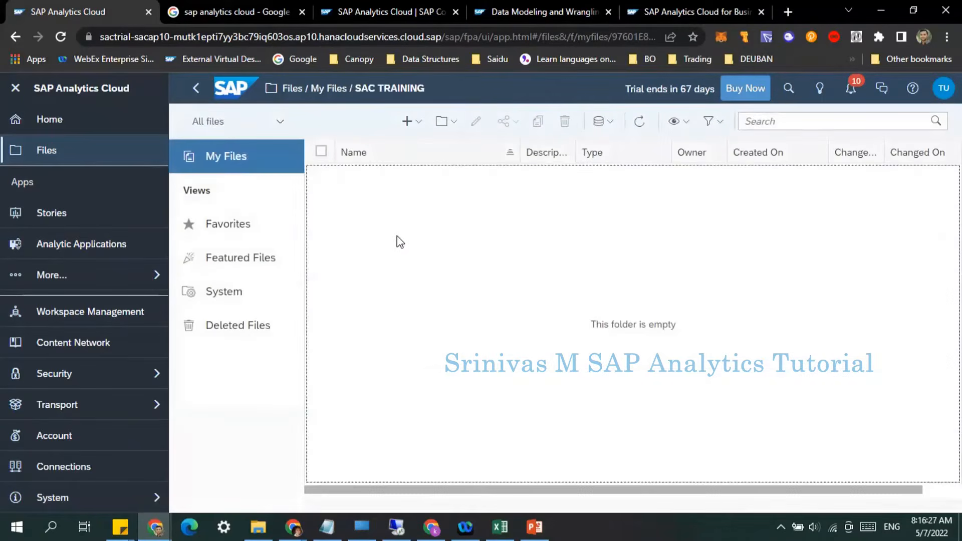
click(407, 122)
click(366, 201)
- Switch to Excel and create a new blank workbook
click(500, 526)
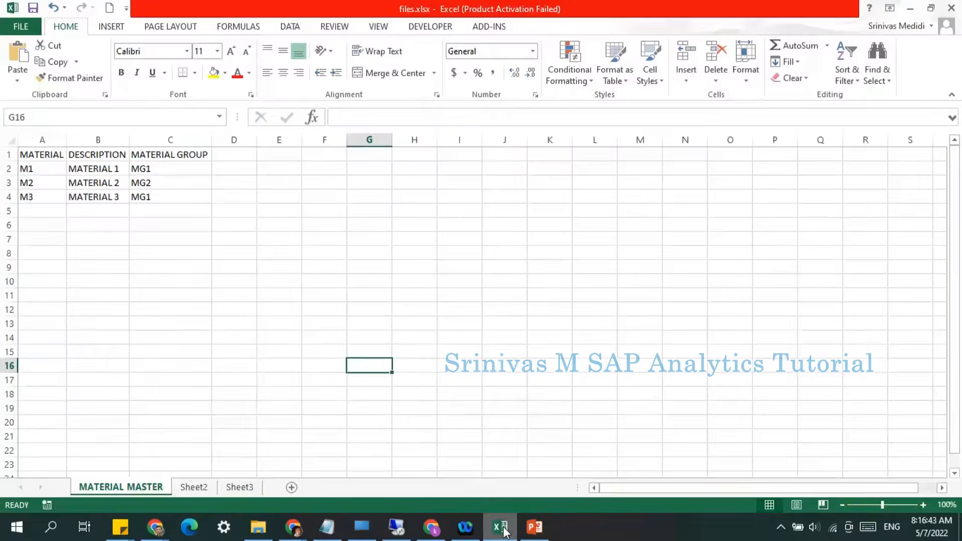
right_click(504, 525)
click(486, 444)
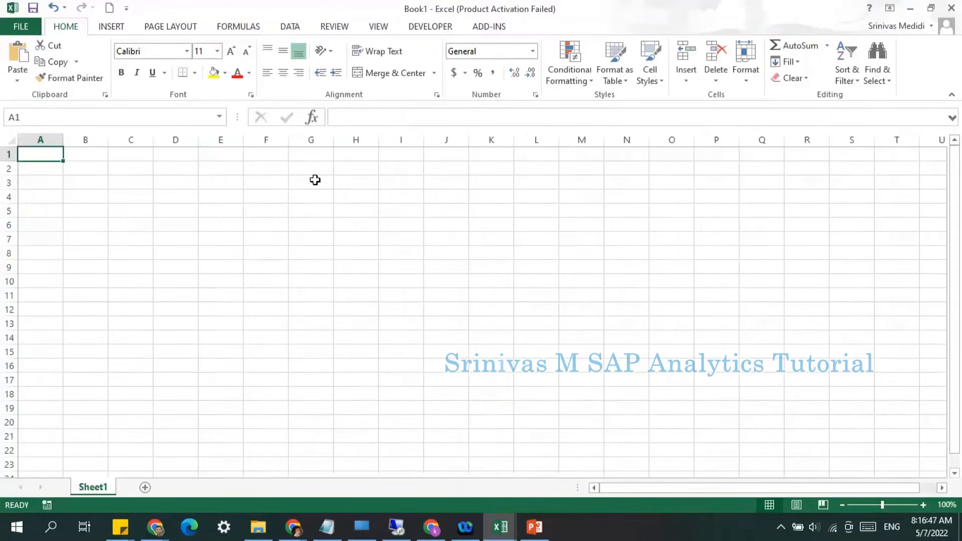
- Enter Info Objects in cell E3 and Provides in cell E4
click(228, 187)
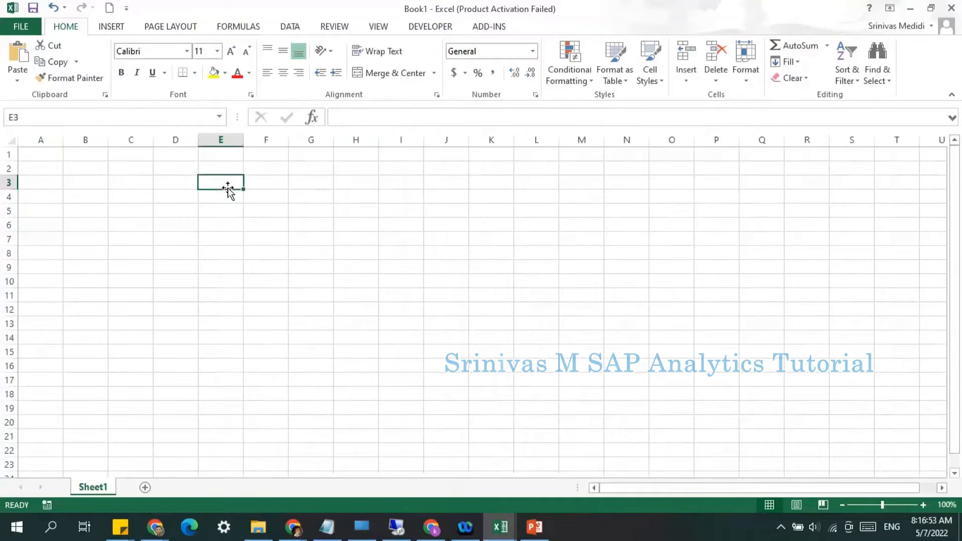
text(Info)
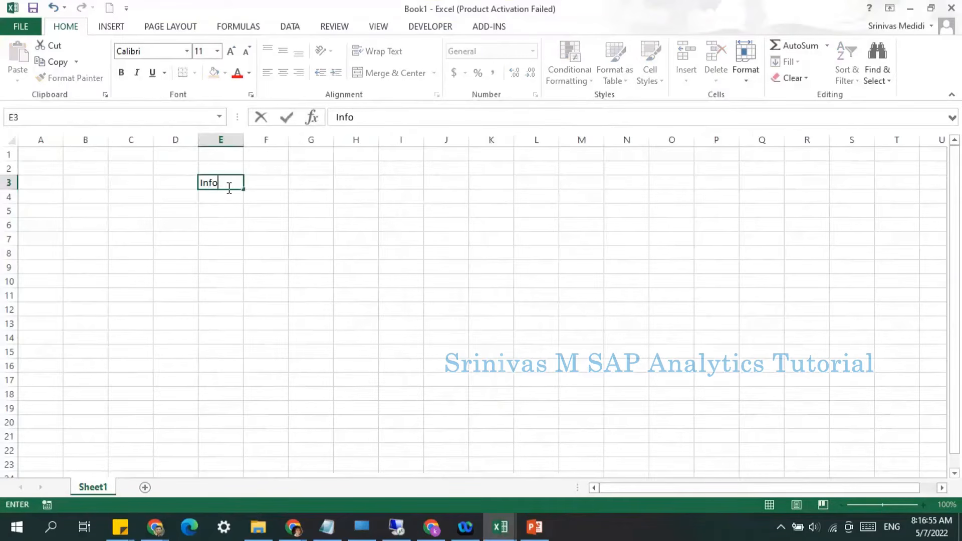
text( Objects)
key(Return)
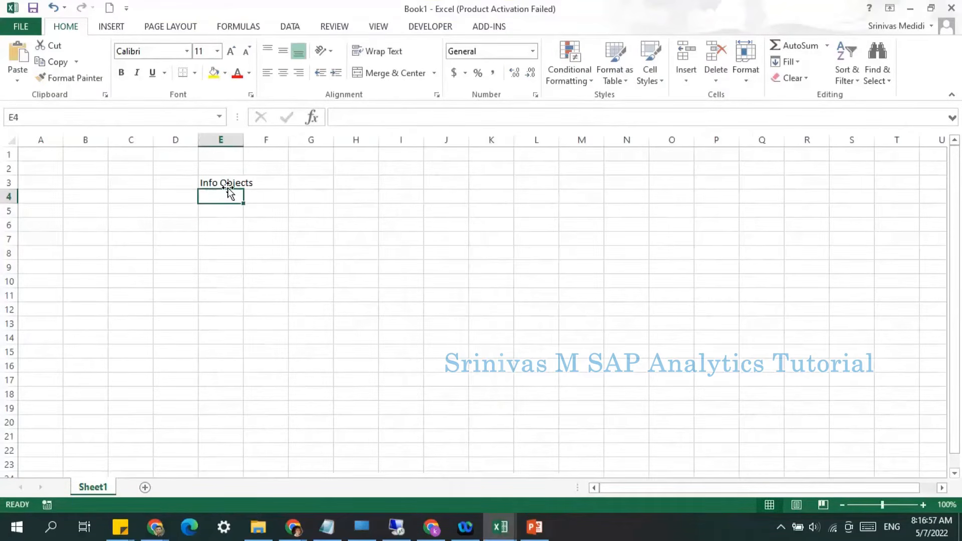
text(Prov)
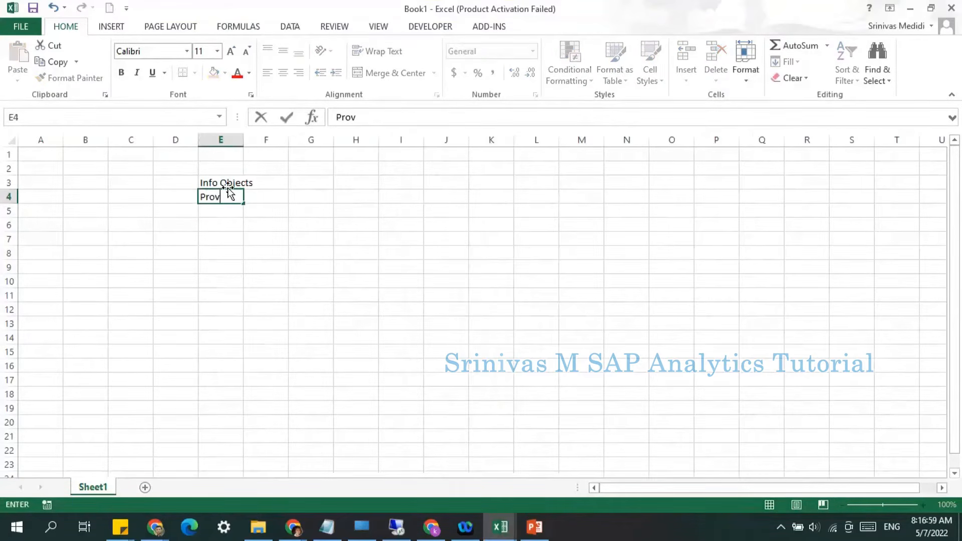
text(ides)
key(Return)
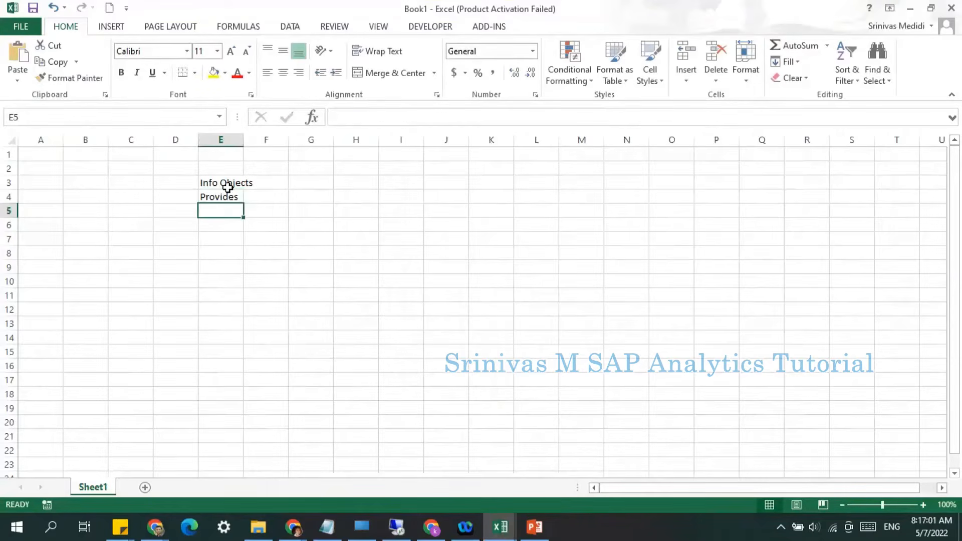
- Correct the entry in cell E4 to Providers and fit column E's width to its contents
click(227, 194)
double_click(227, 192)
text(s)
key(Return)
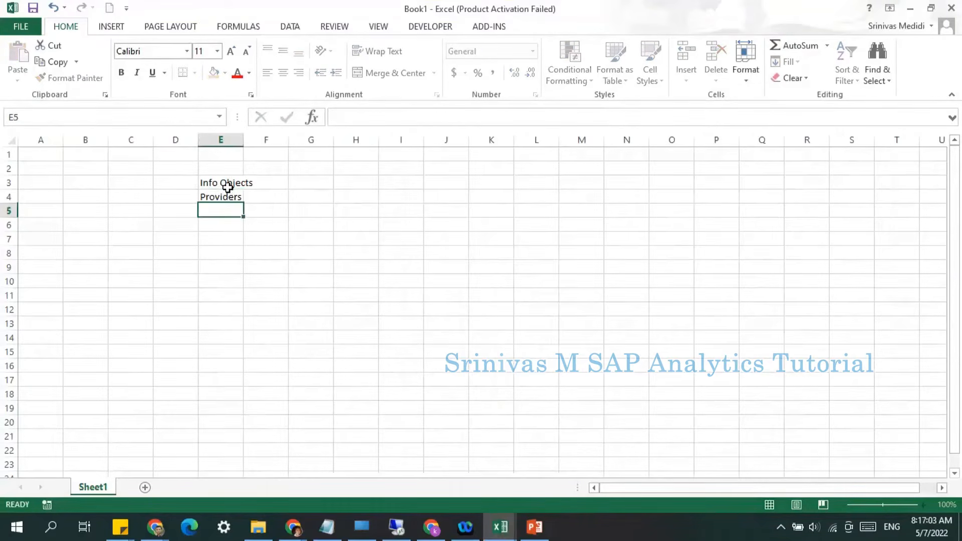
double_click(240, 137)
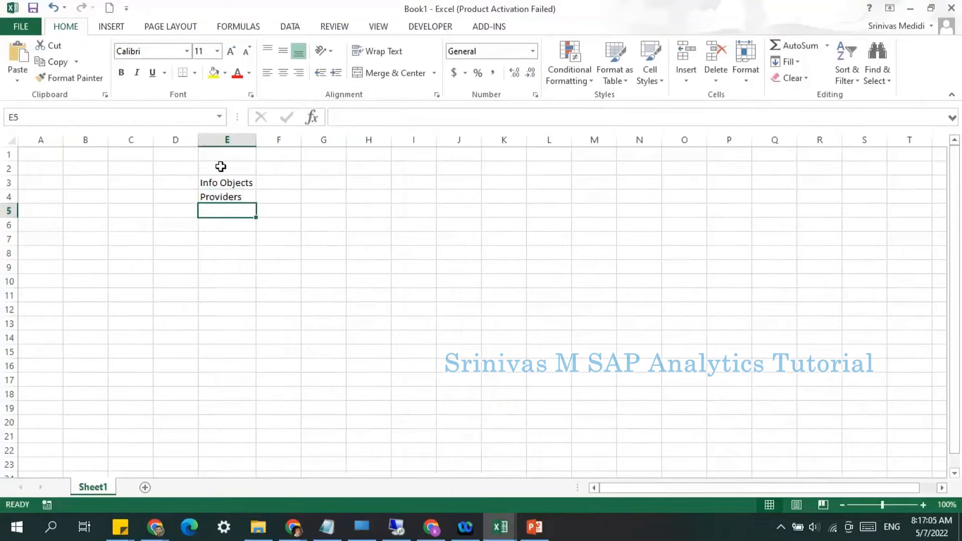
- Add the heading BW in cell E2 and give that cell a yellow fill
click(246, 166)
text(BW)
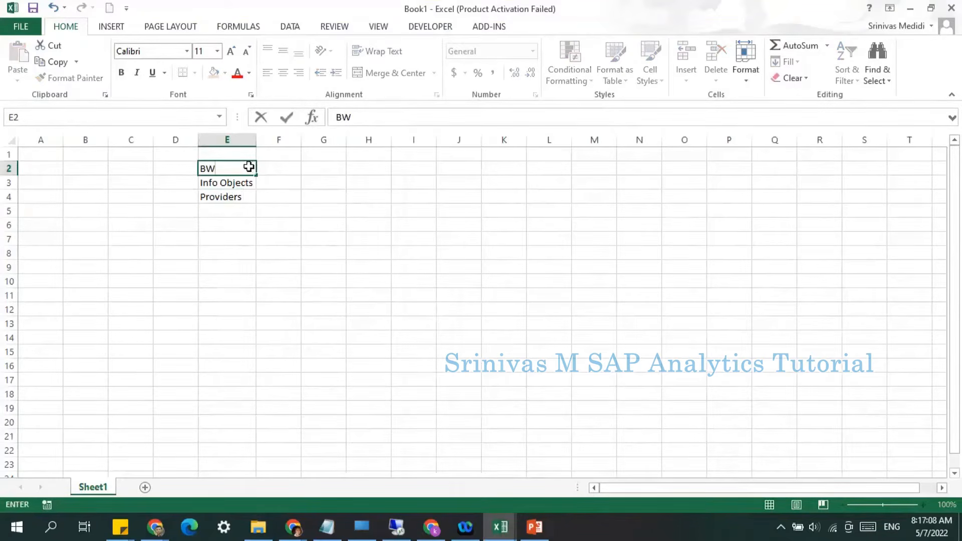
key(ctrl+Return)
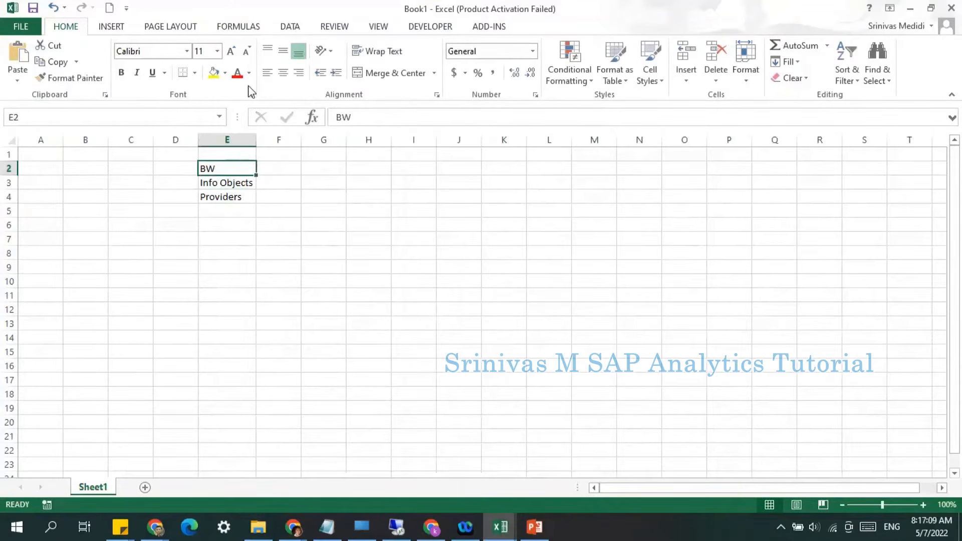
click(214, 73)
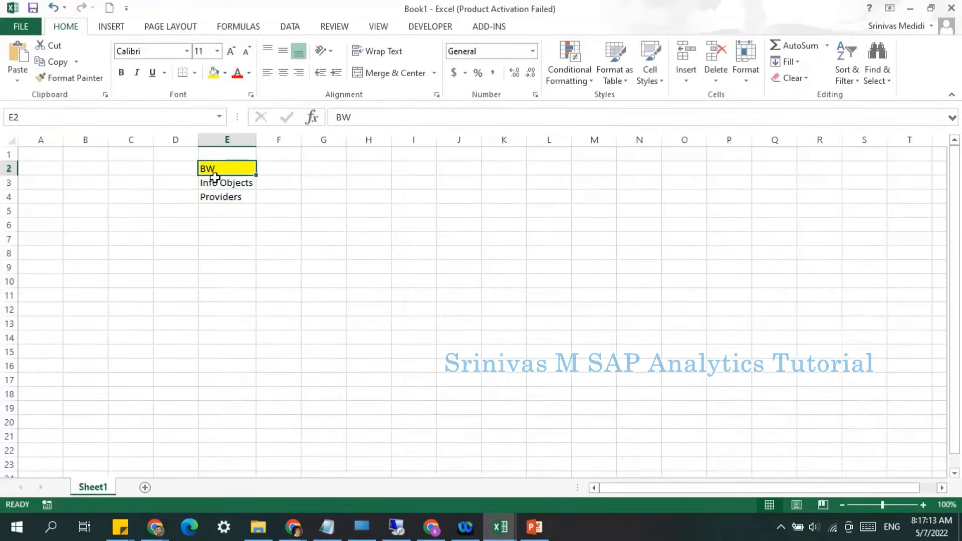
- Add an SAC column with the heading SAC in G2, Dimensions in G3 and Models in G4
click(333, 167)
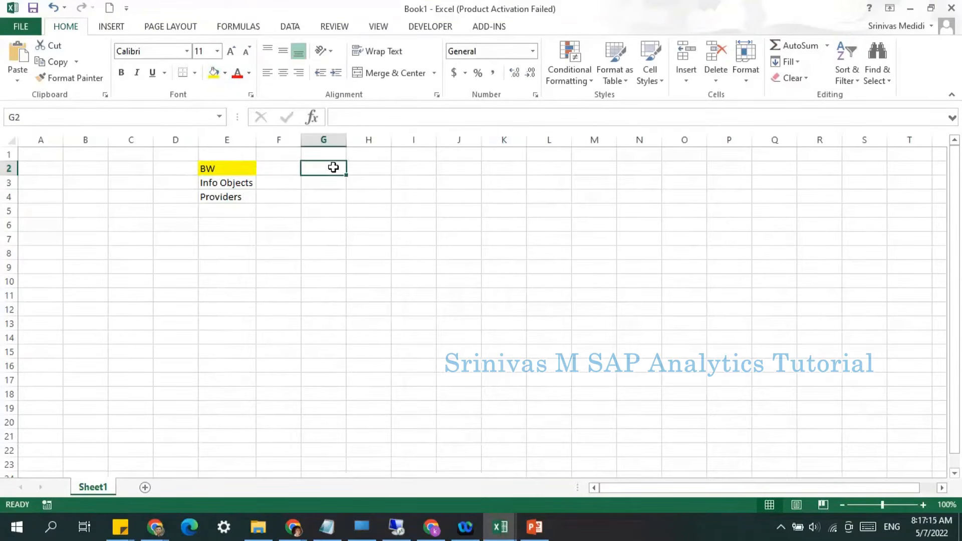
text(SAC)
key(Return)
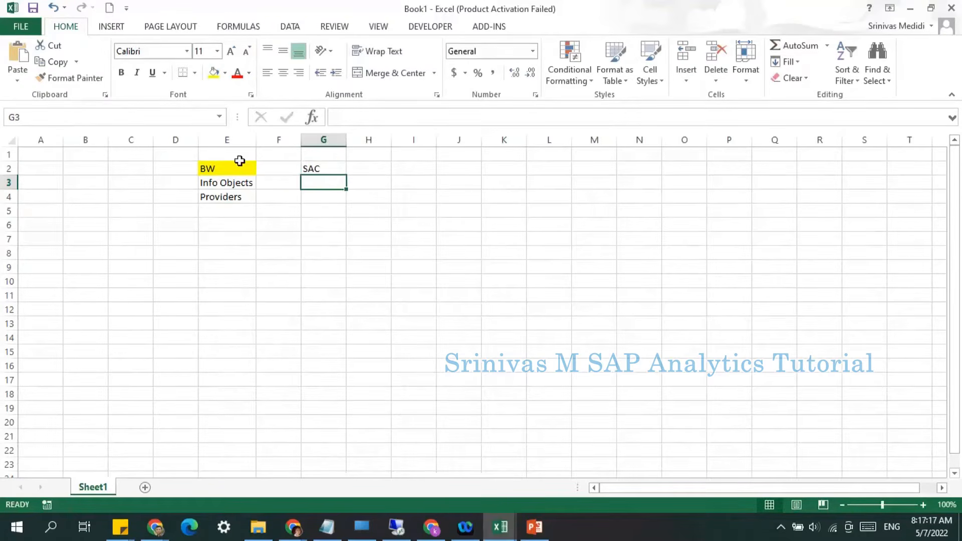
click(228, 182)
click(324, 185)
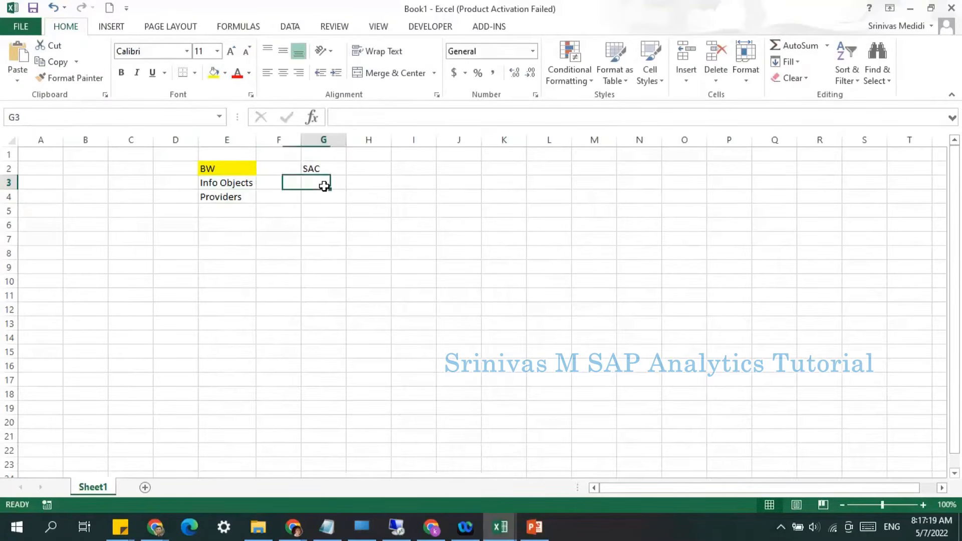
text(Dim)
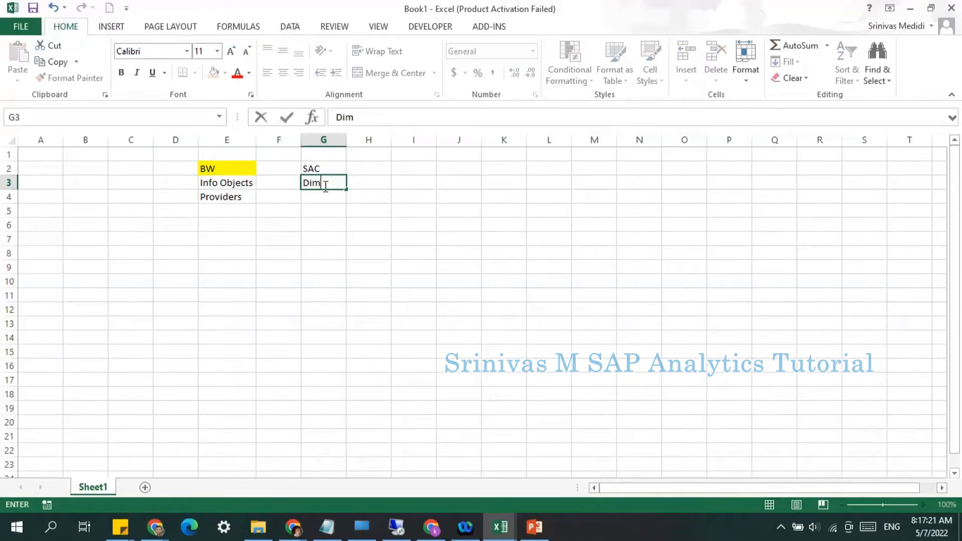
text(ensions)
key(Return)
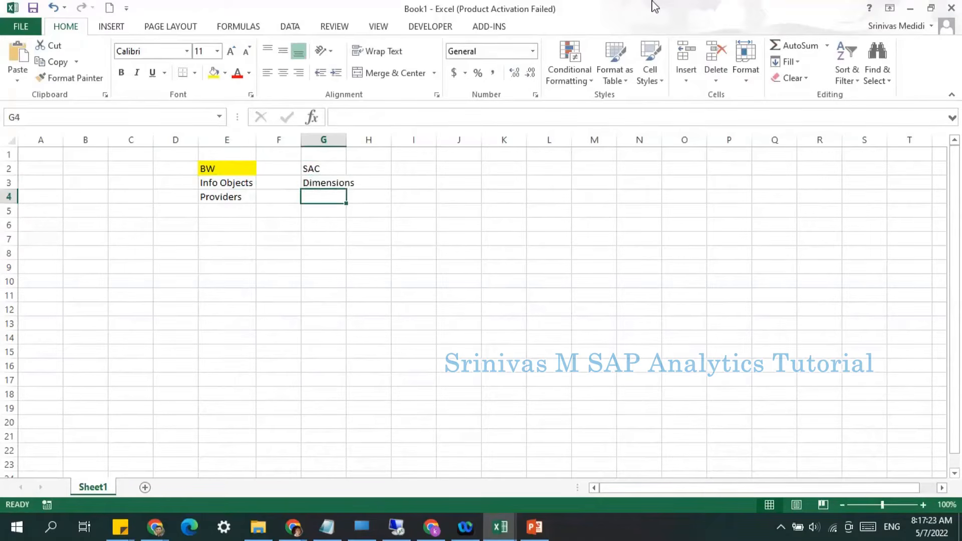
text(Models)
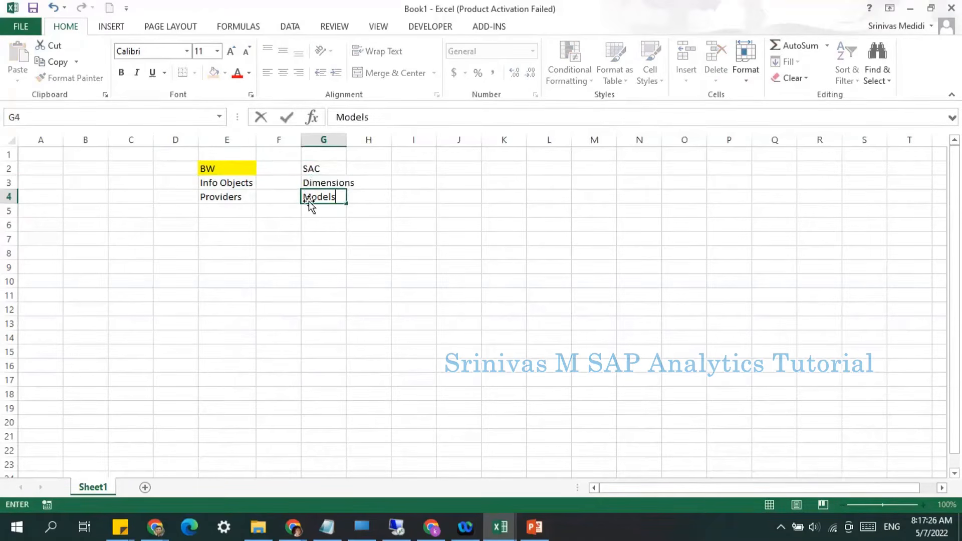
key(Return)
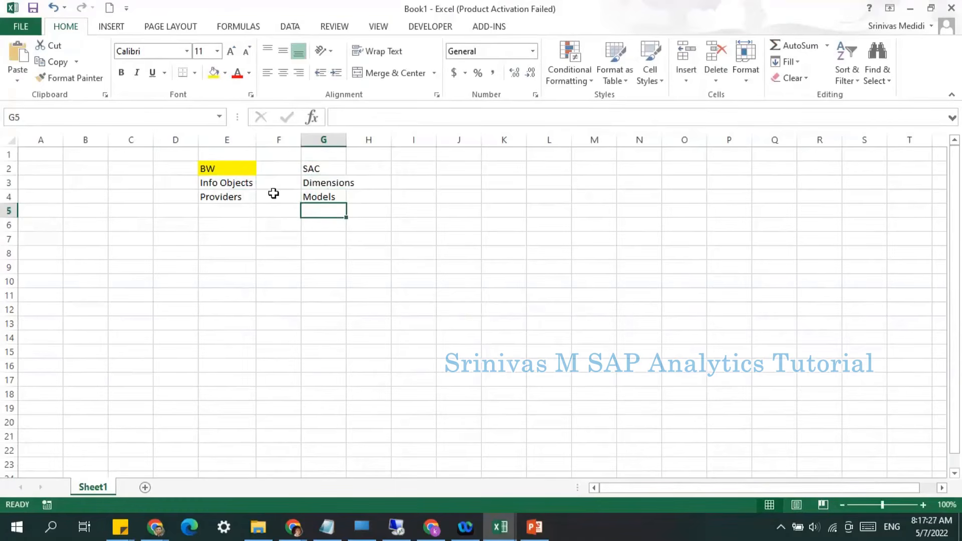
- Compare the BW terms with their SAC counterparts, Info Objects with Dimensions and Providers with Models
click(327, 169)
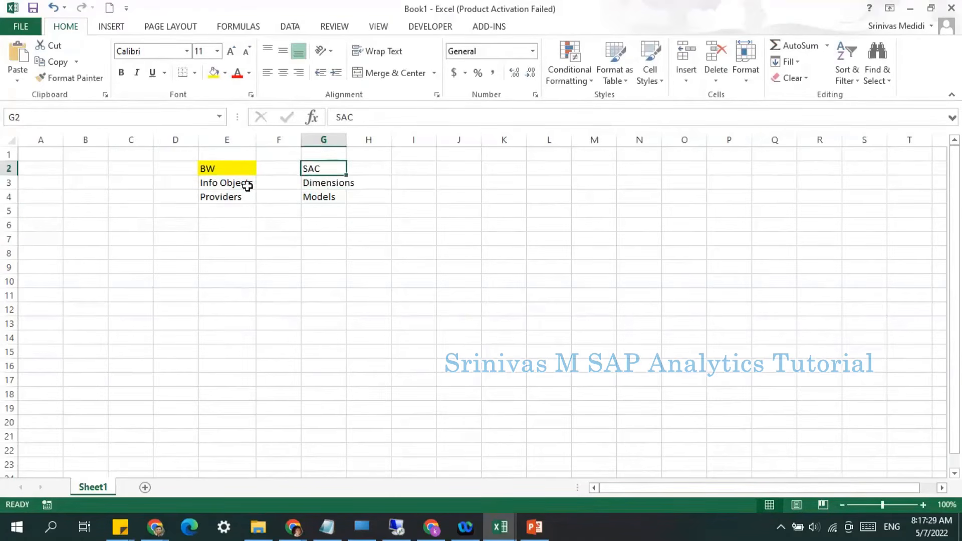
click(247, 183)
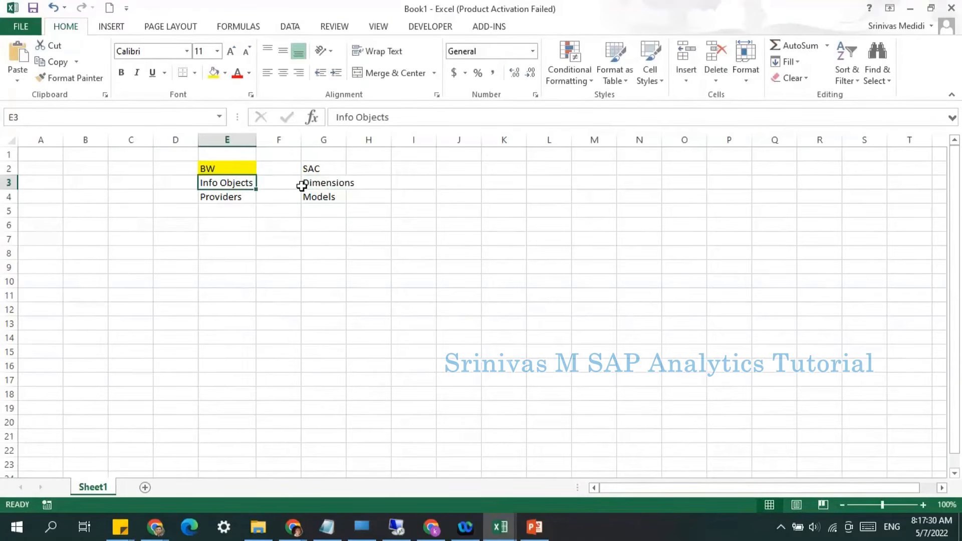
click(328, 184)
click(235, 201)
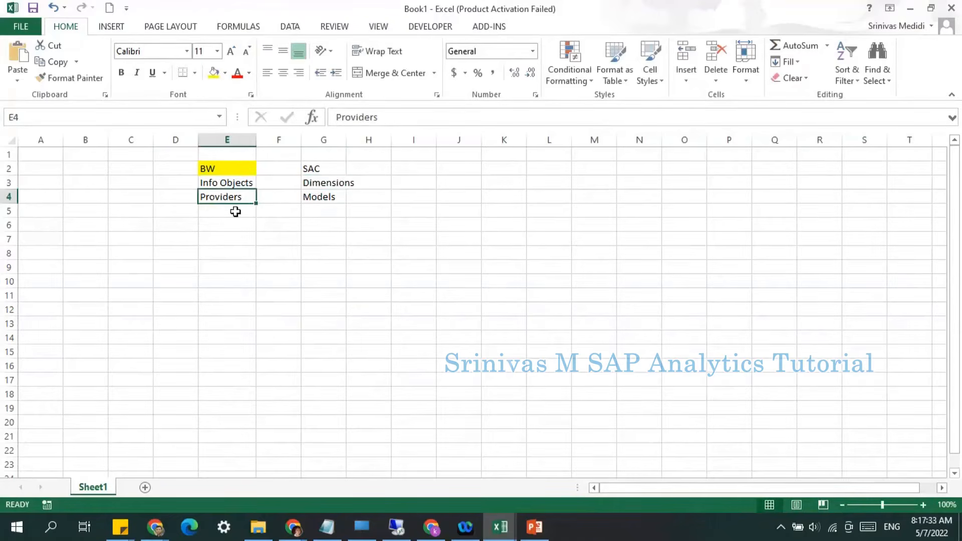
click(323, 198)
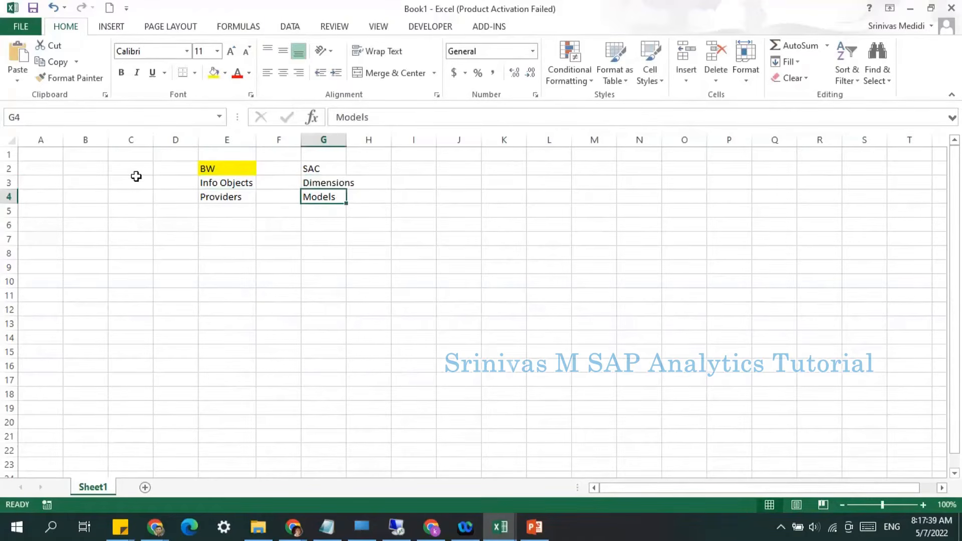
- Enter Tables in cell C4 as the generic term for Providers and Models
click(125, 197)
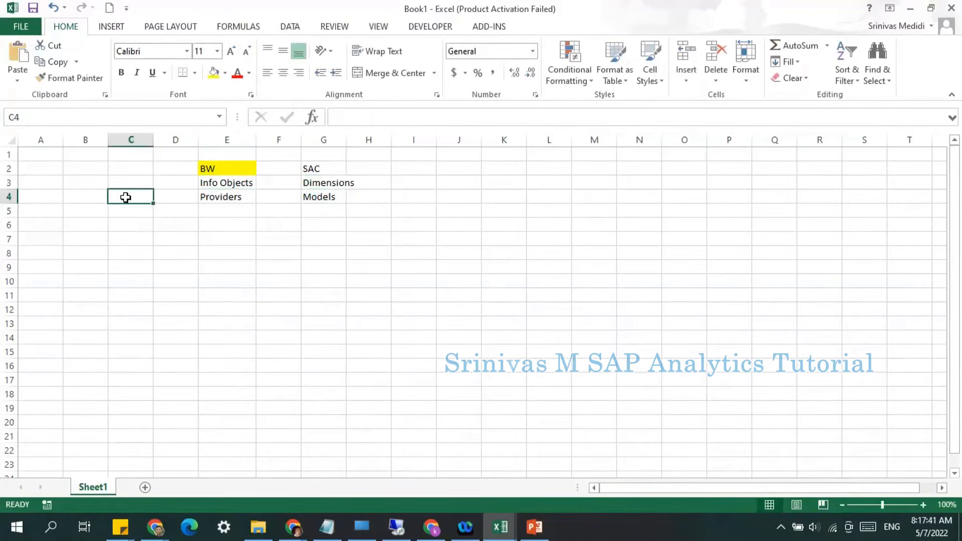
text(T)
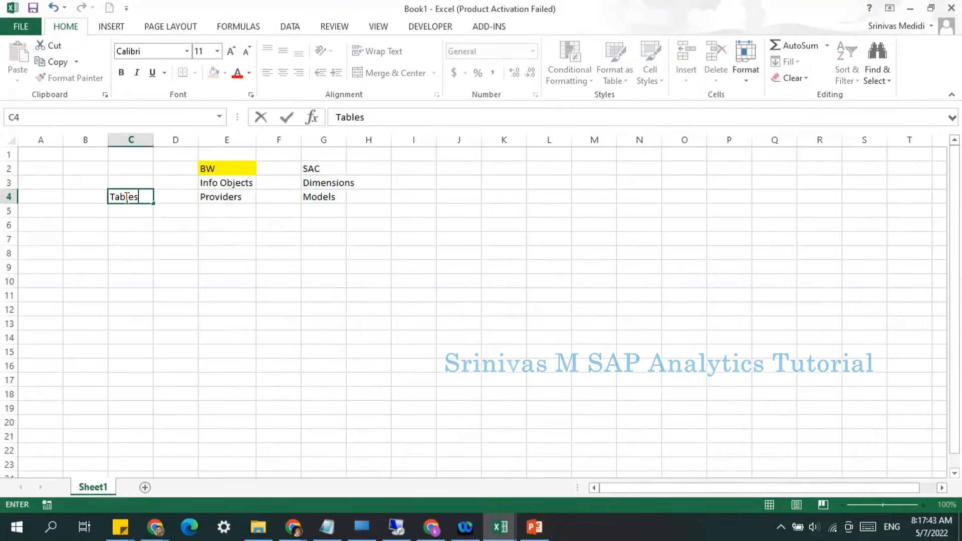
text(ables)
key(Tab)
click(308, 198)
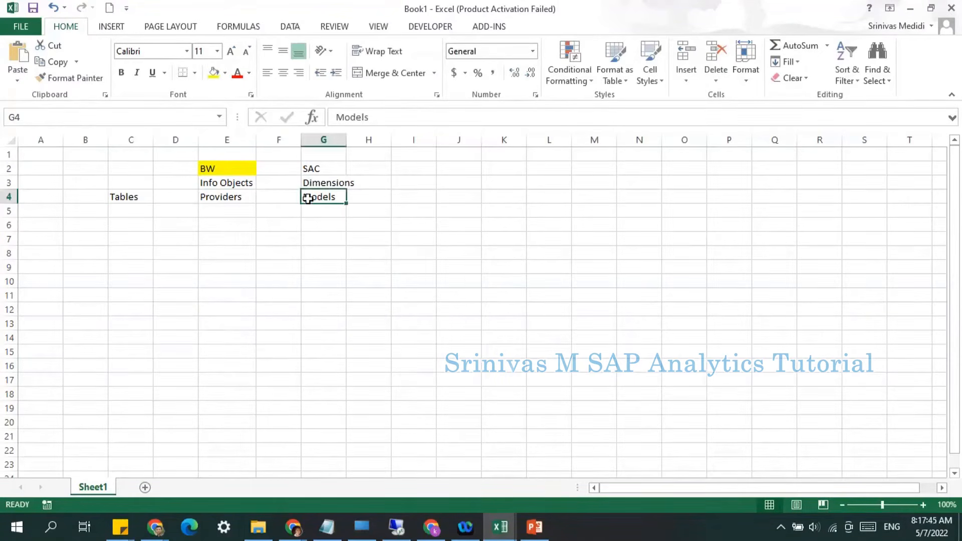
click(130, 195)
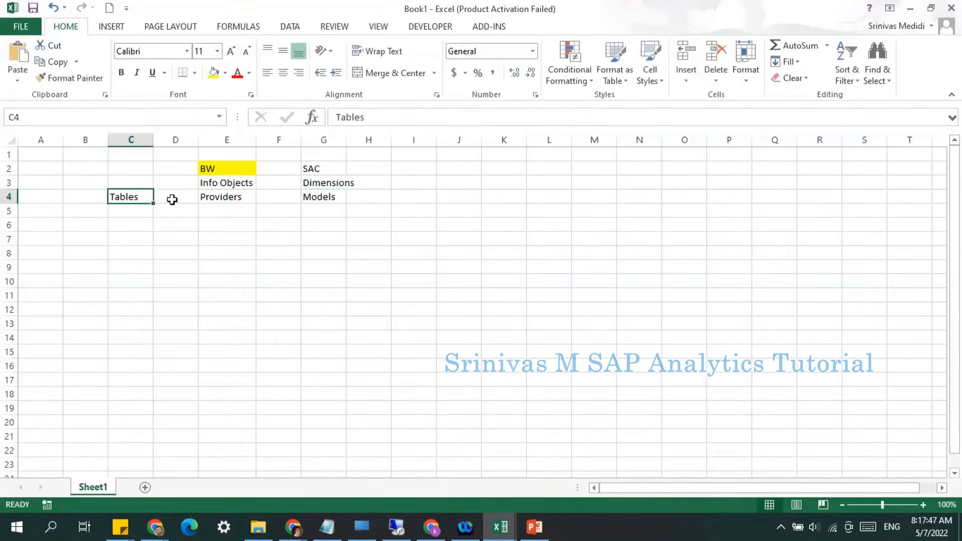
- Enter Master data in cell C3 as the generic term for Info Objects and Dimensions
click(138, 181)
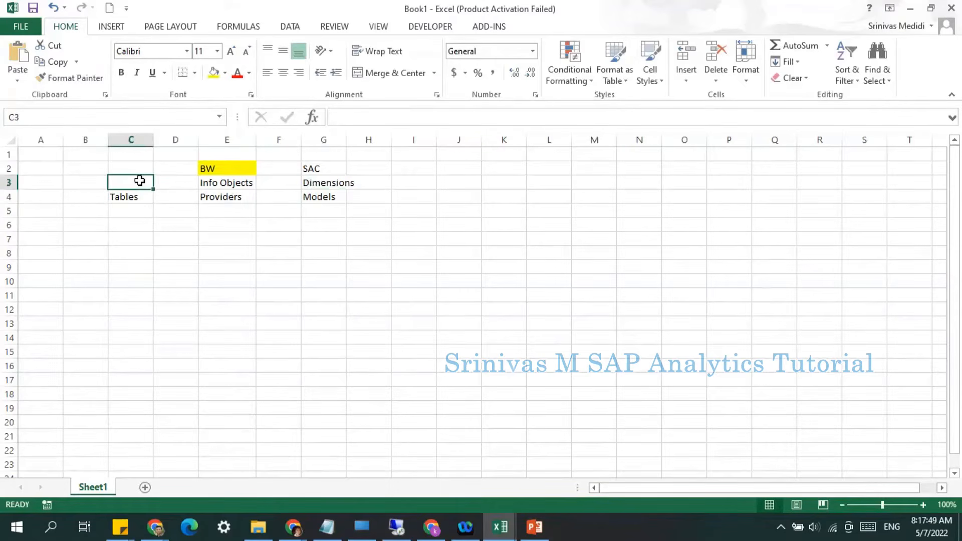
text(Master data)
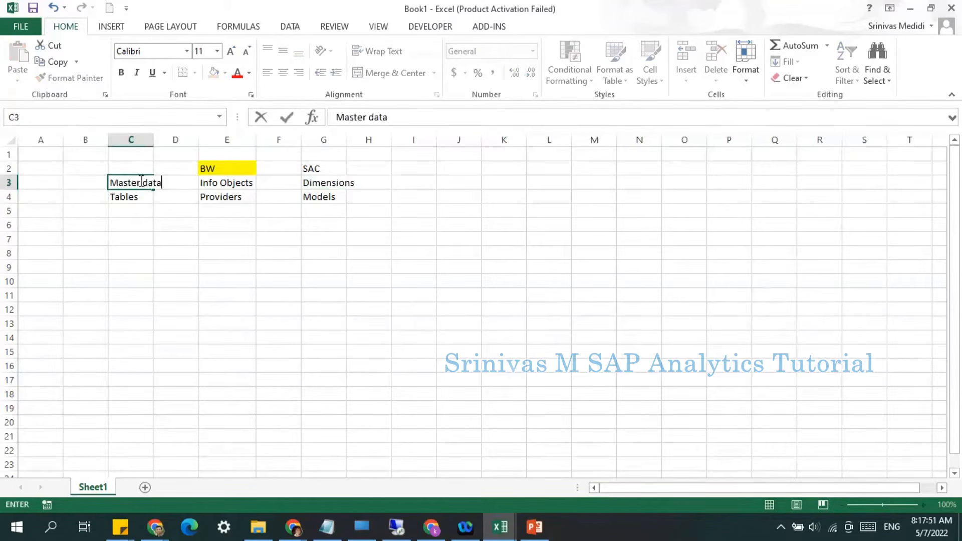
key(Return)
click(323, 184)
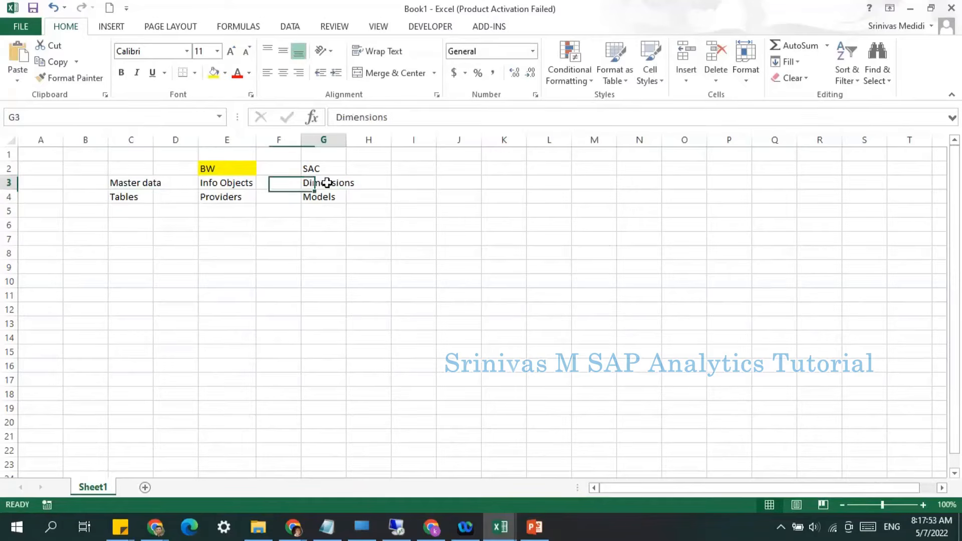
click(120, 198)
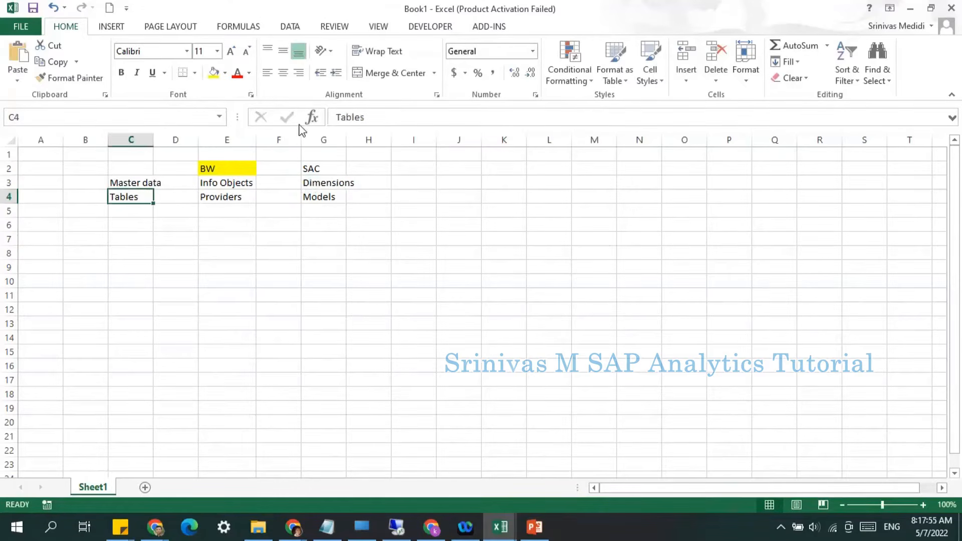
- Replace the text in C4 with Transaction Data and widen column C to fit it
click(371, 120)
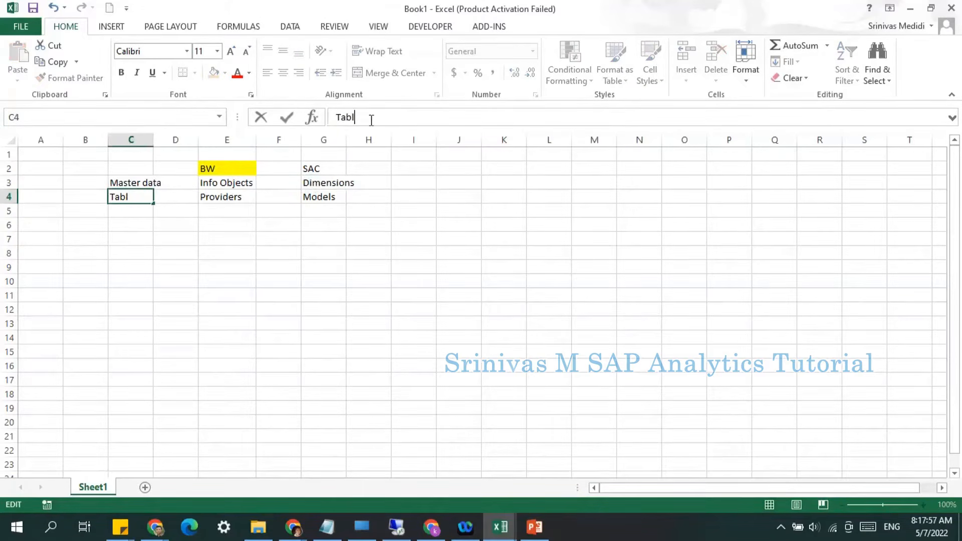
key(BackSpace)
key(BackSpace)
key(BackSpace)
text(ransaction Data)
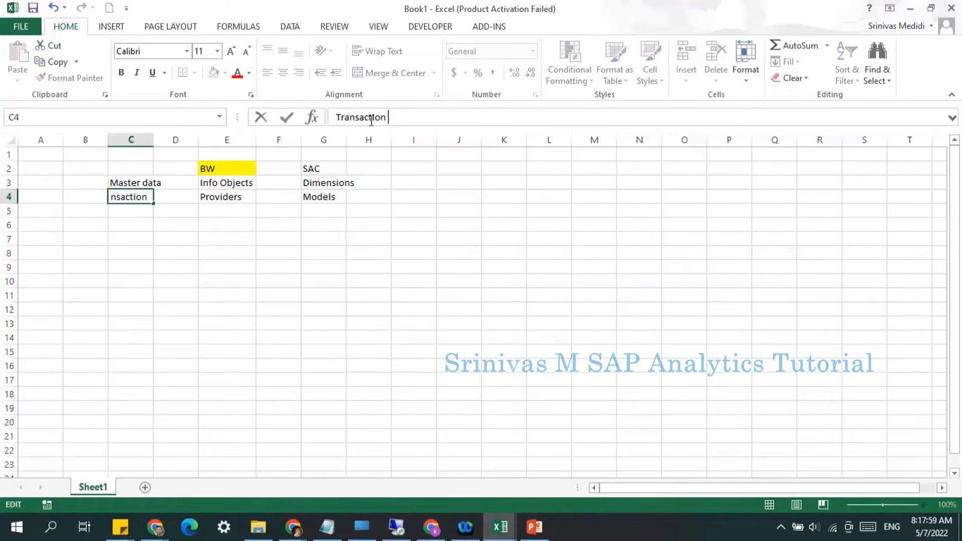
key(Return)
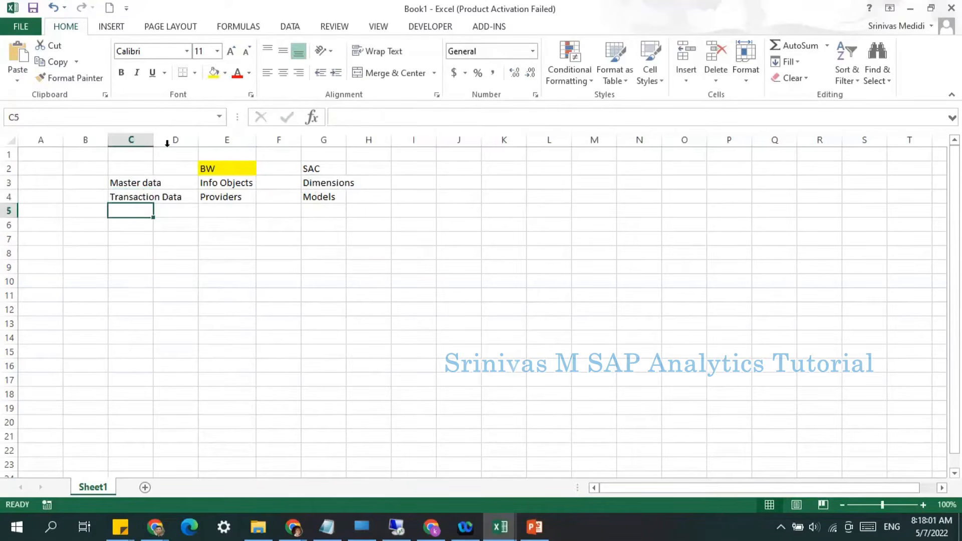
drag(154, 138, 186, 137)
click(364, 197)
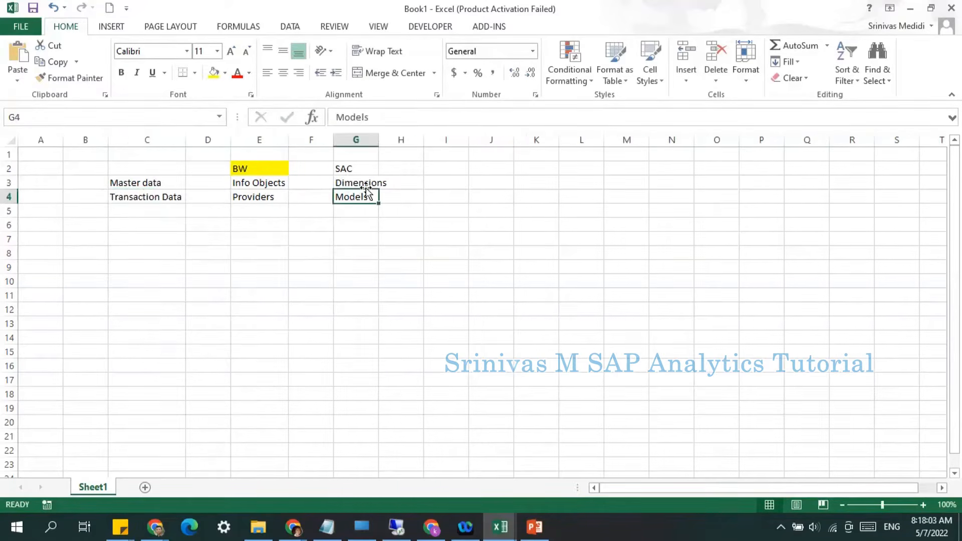
- Enter Material as the example object in E8 under BW and in G8 under SAC
click(260, 261)
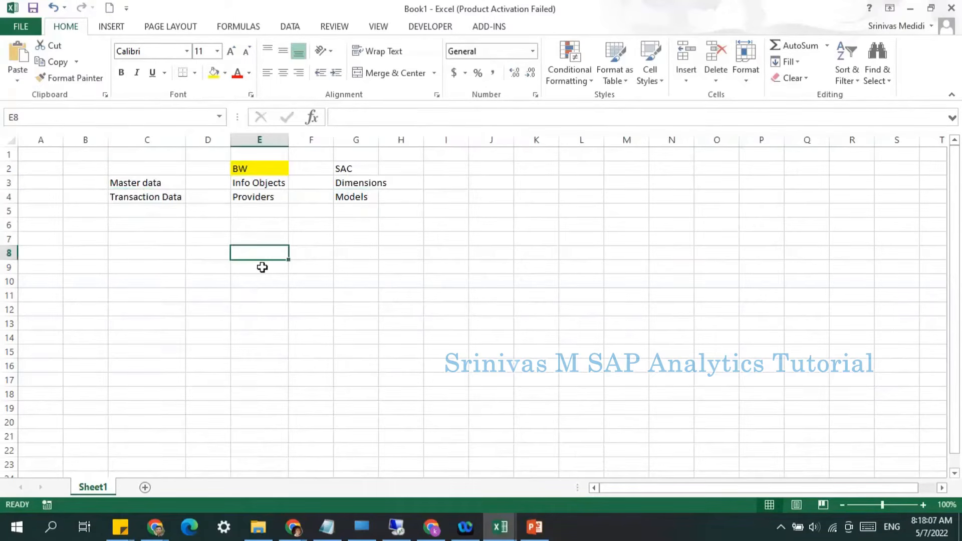
text(Ma)
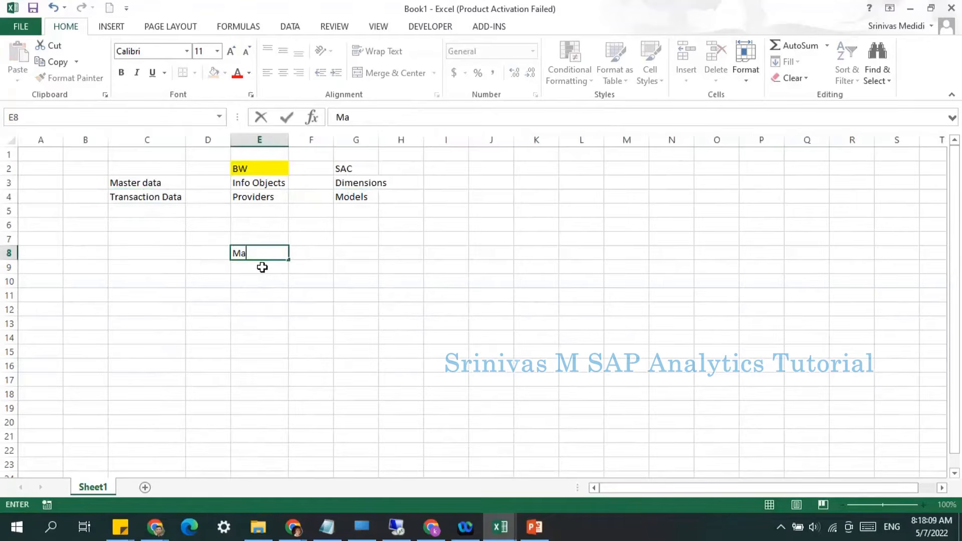
text(terial)
key(Tab)
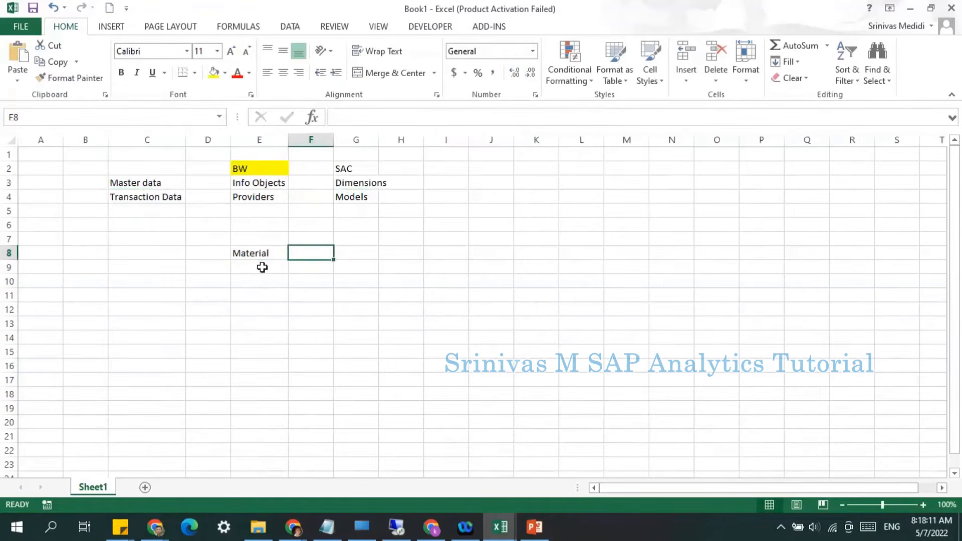
click(263, 256)
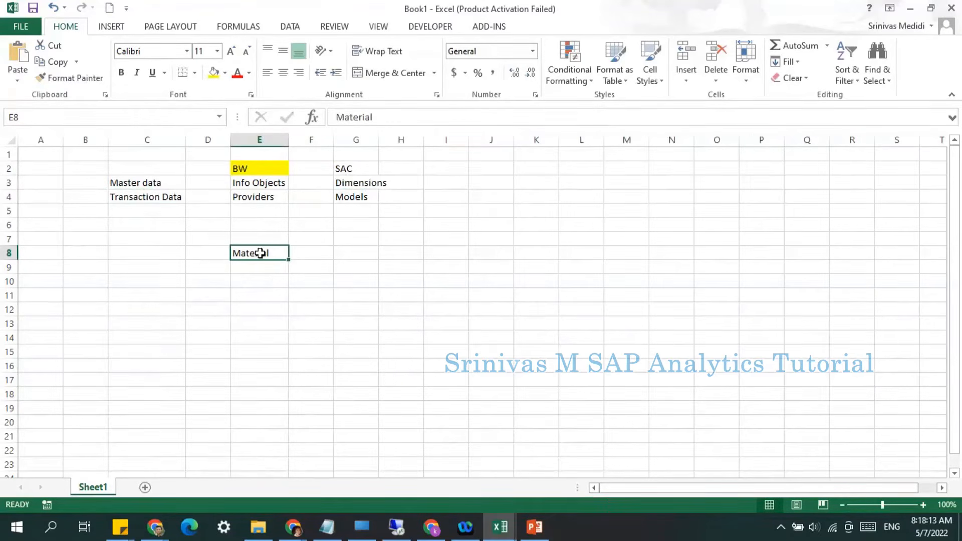
click(350, 251)
text(M)
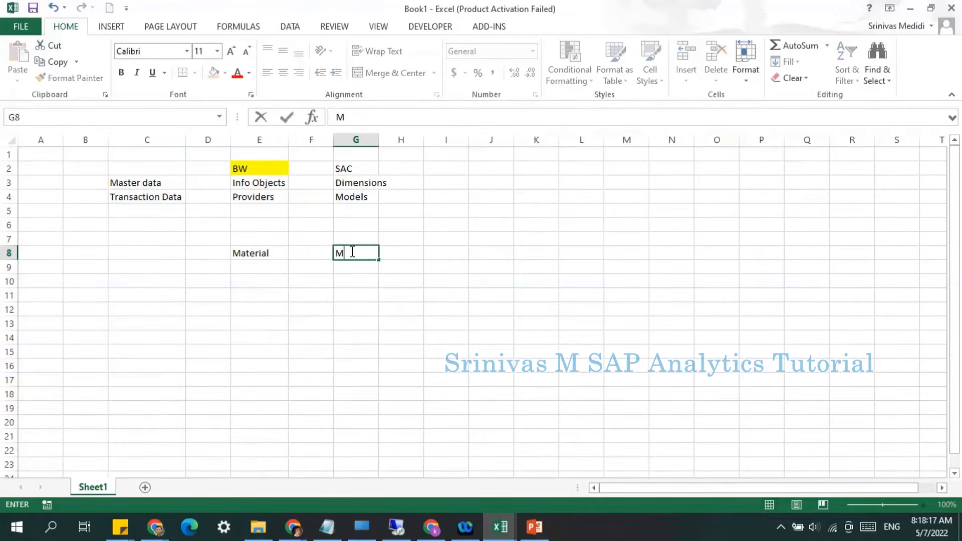
text(aterial)
key(Return)
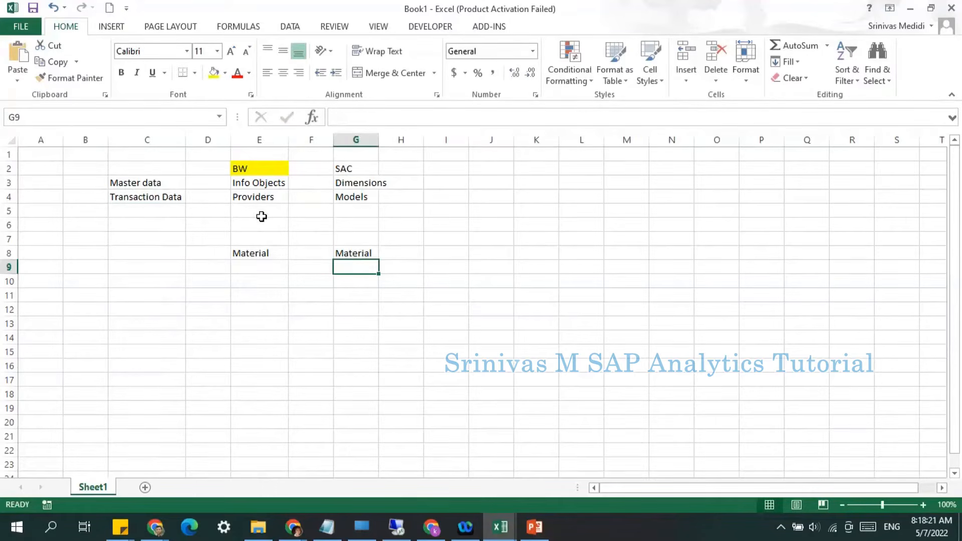
- Add the heading Master Data in E7 above the BW Material example
click(258, 243)
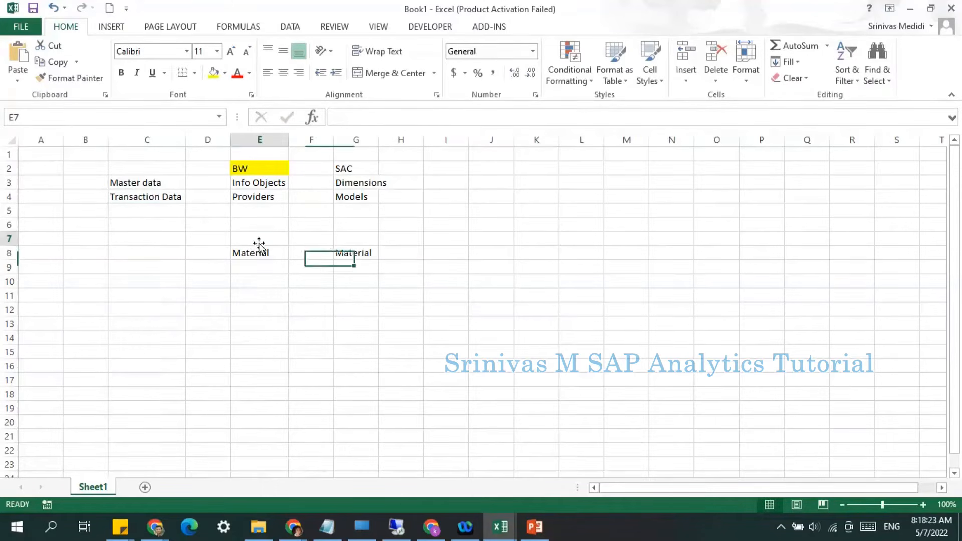
text(Mast)
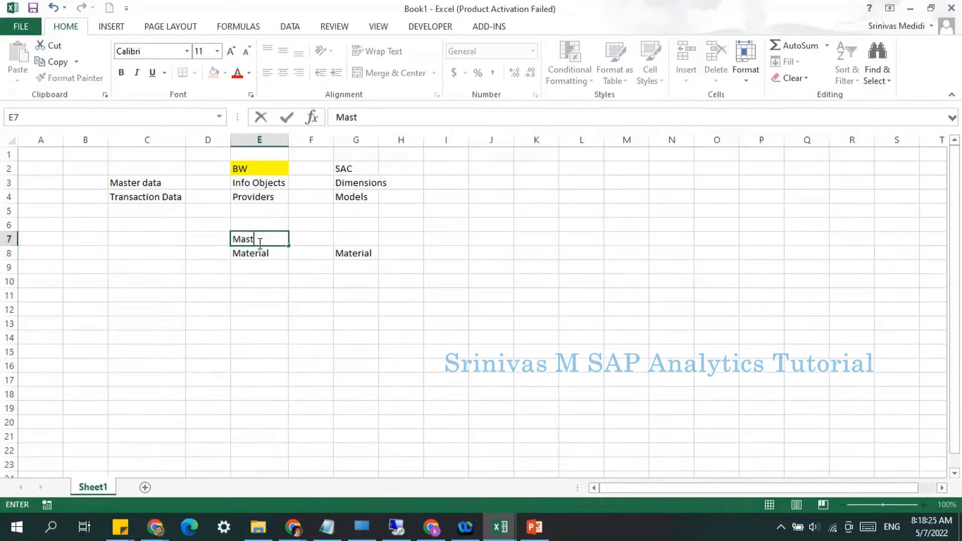
text(er Data)
key(Return)
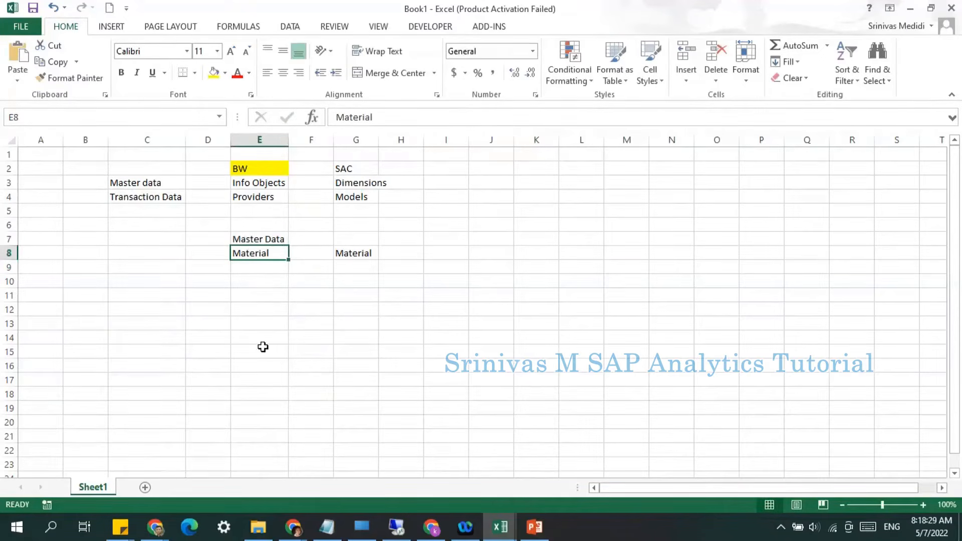
- List Material Group in E9 and Material Type in E10 below the BW Material entry
click(262, 266)
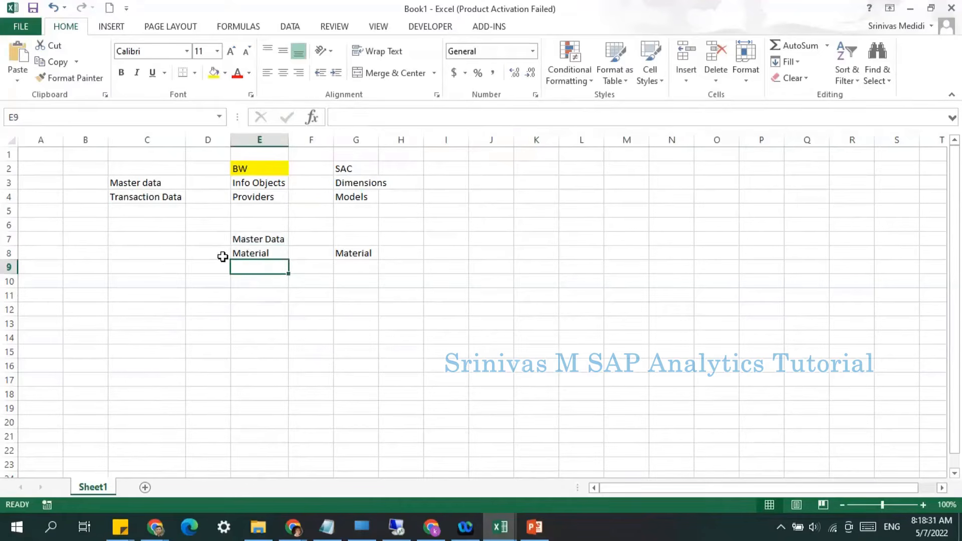
text(Ma)
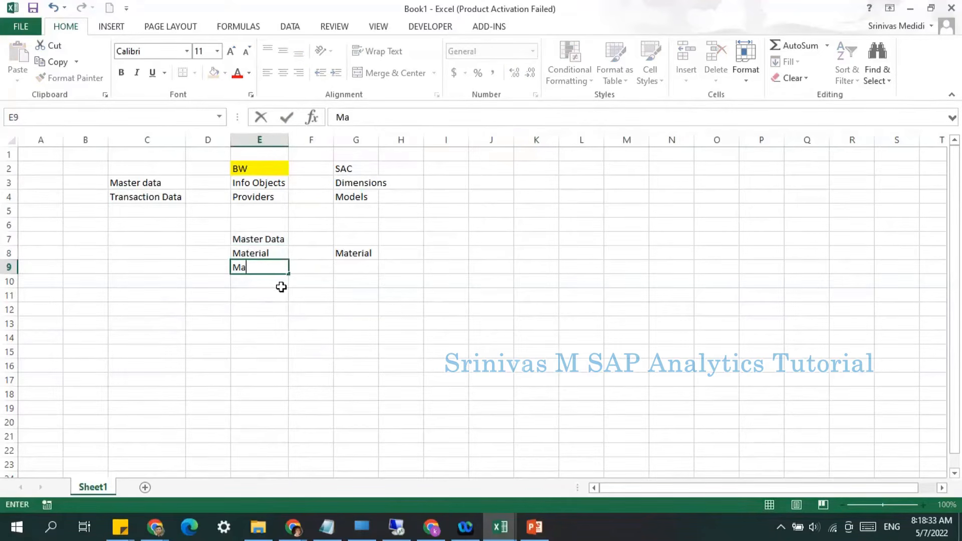
text(terial Group)
key(Return)
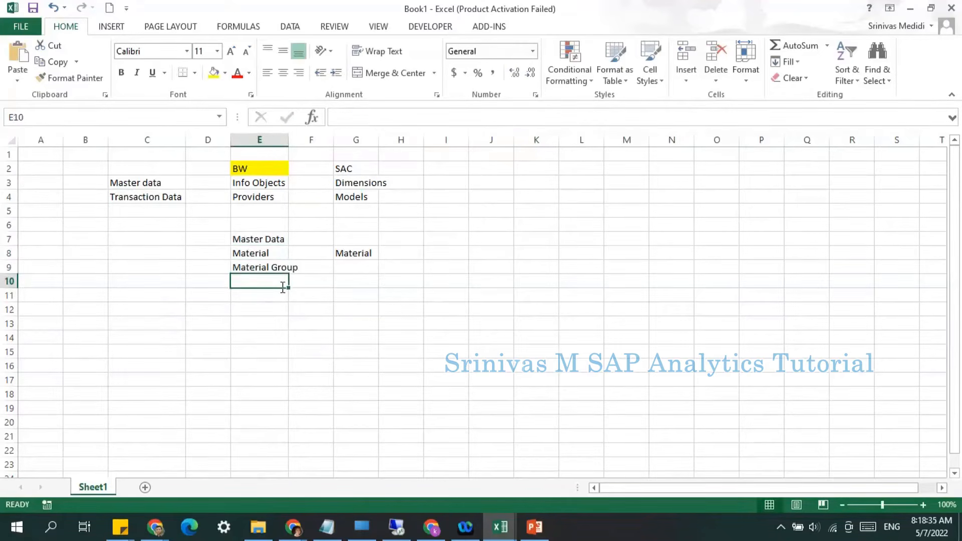
text(Material Type)
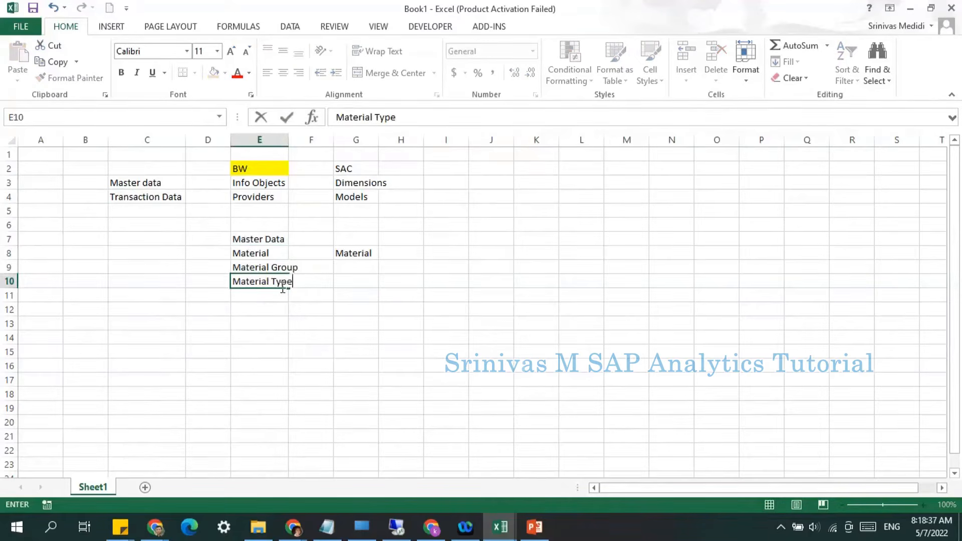
key(Return)
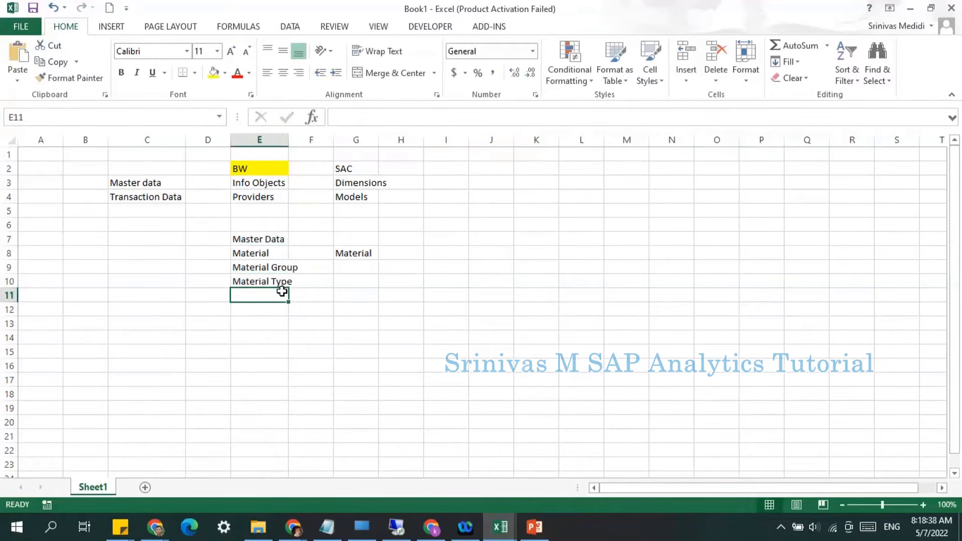
- Highlight the BW Material cell E8 with yellow fill to set it apart from the two entries below it
click(246, 254)
click(213, 73)
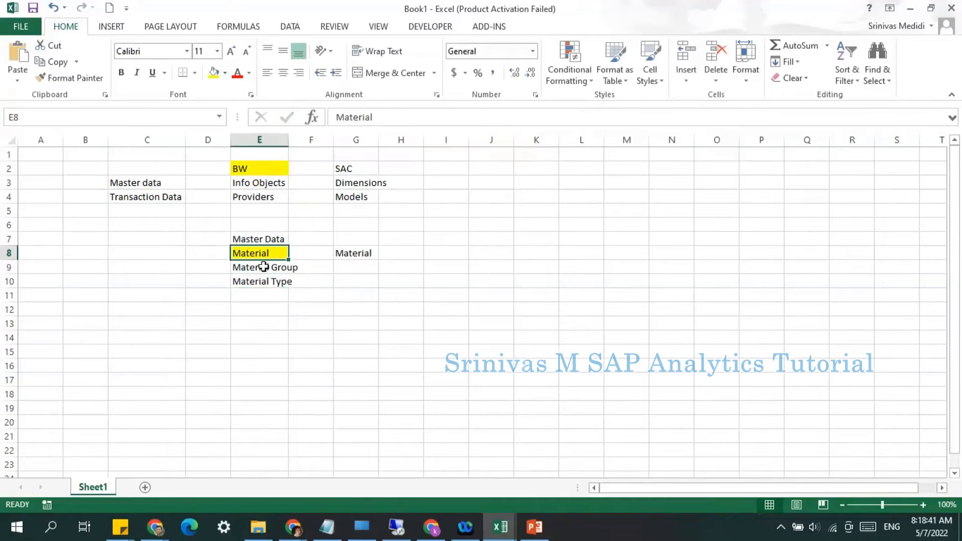
drag(263, 266, 266, 286)
click(265, 295)
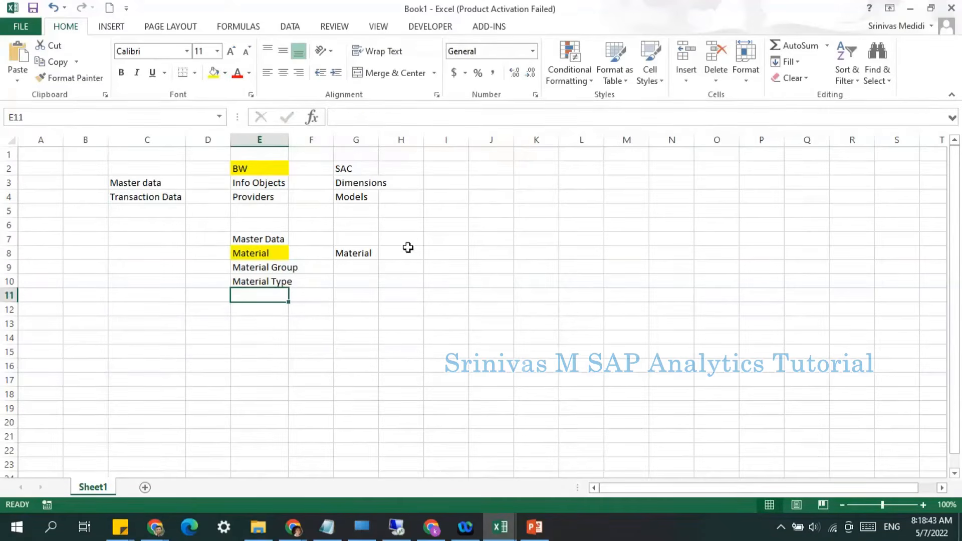
- Label the SAC Material entry by entering Dimension in H8
click(357, 252)
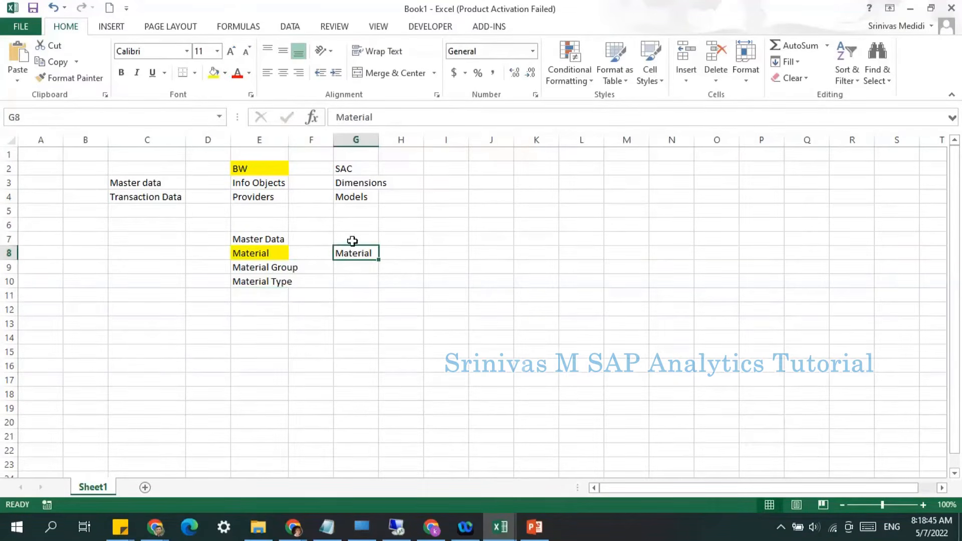
click(401, 254)
text(Dim)
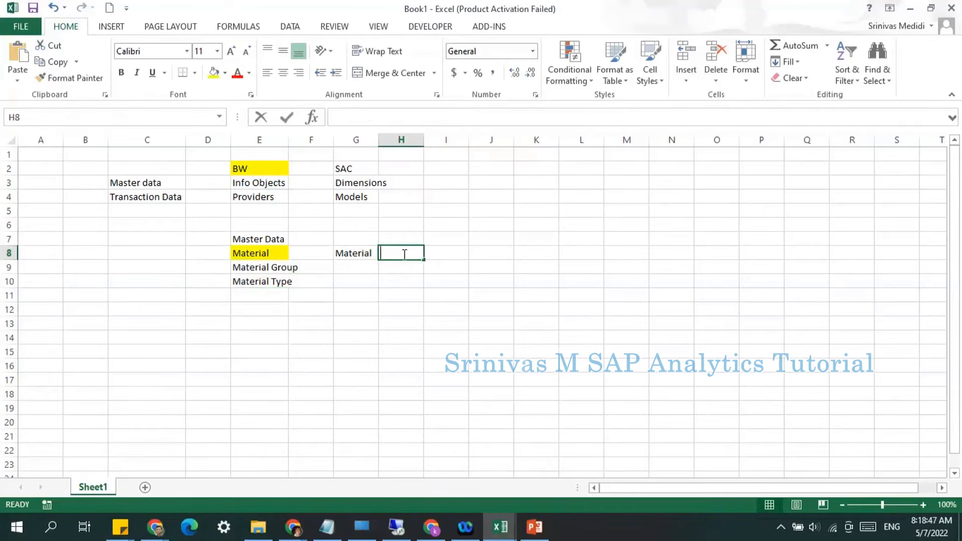
text(ension)
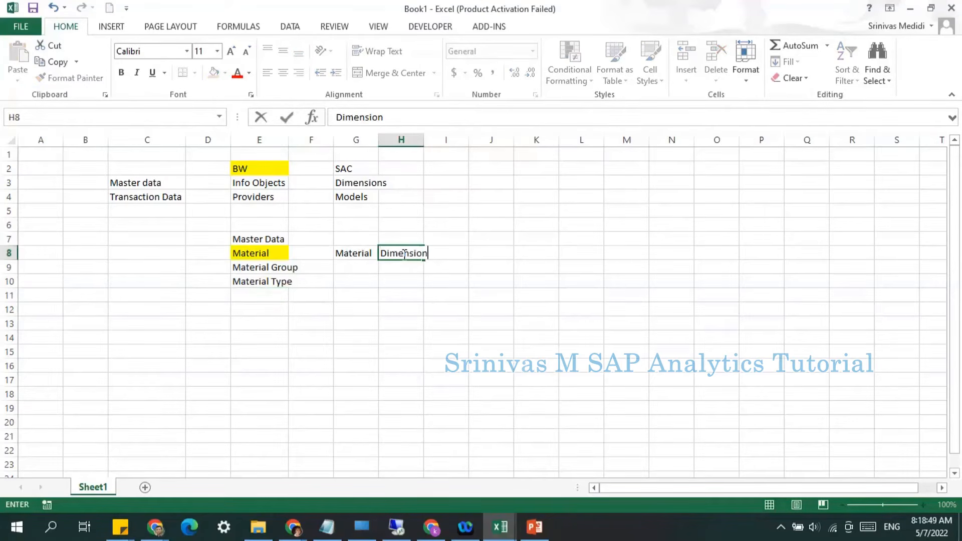
key(Return)
- Copy Material Group and Material Type from E9:E10 to G9:G10 below the SAC Material entry
drag(271, 268, 266, 281)
key(ctrl+c)
click(360, 266)
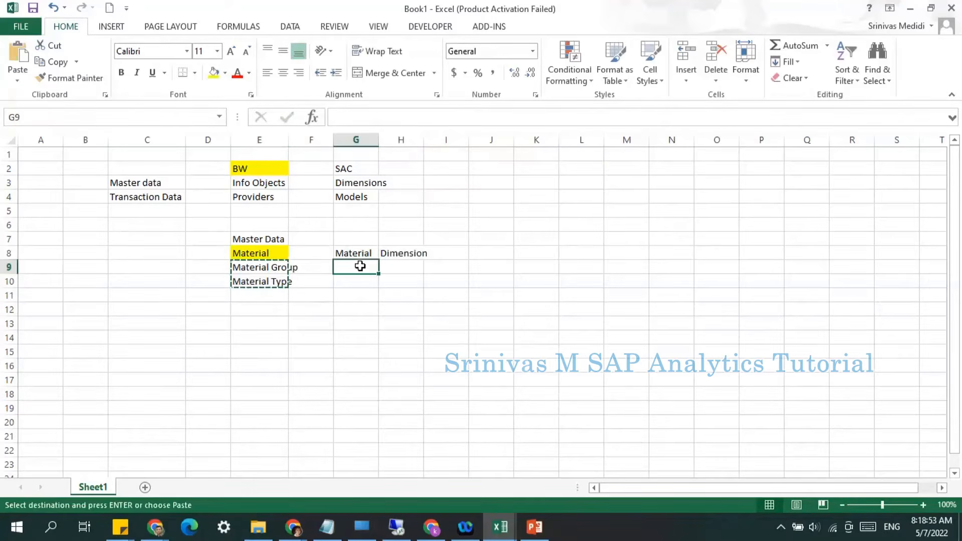
key(ctrl+v)
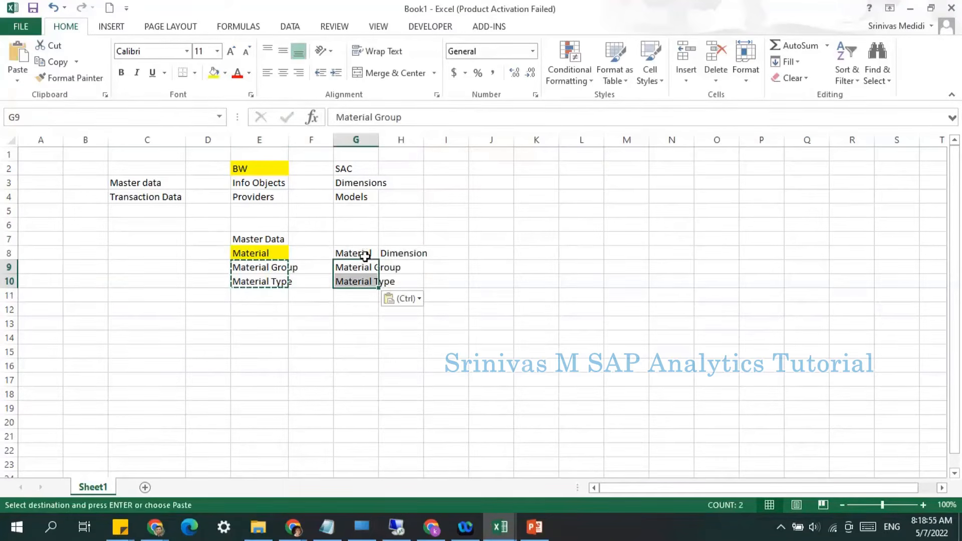
- Label the SAC Material Group and Material Type entries by entering Properties in H9 and H10
click(365, 253)
click(411, 268)
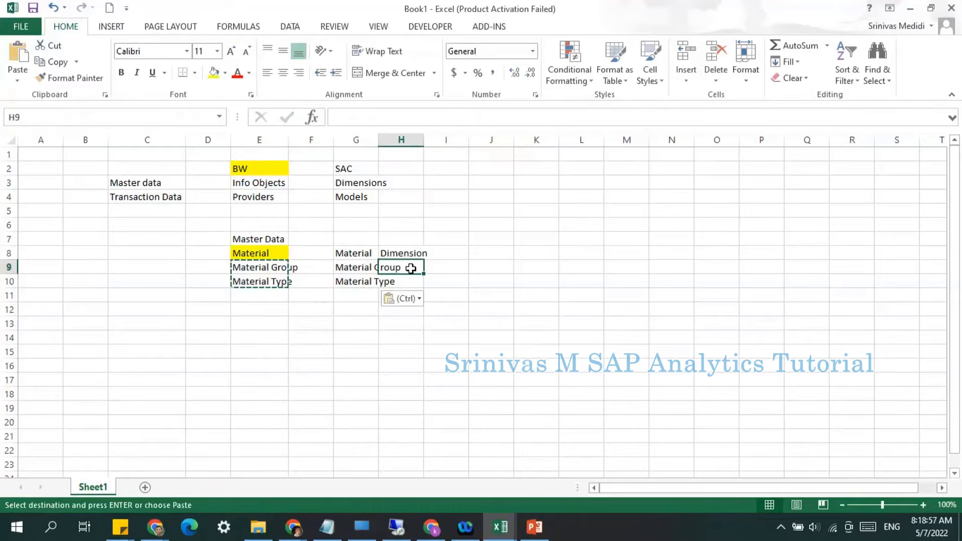
text(Propert)
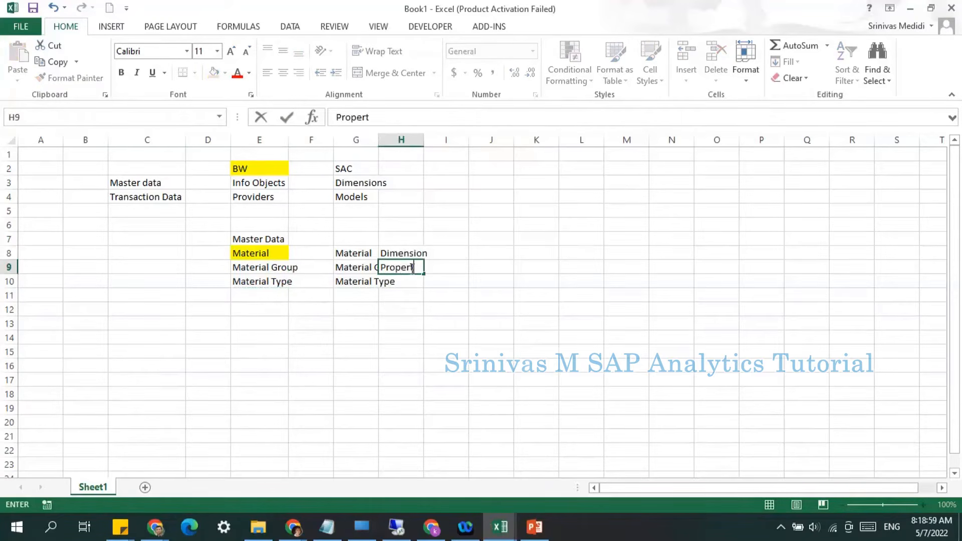
text(ies)
key(Return)
text(Properties)
key(ctrl+Return)
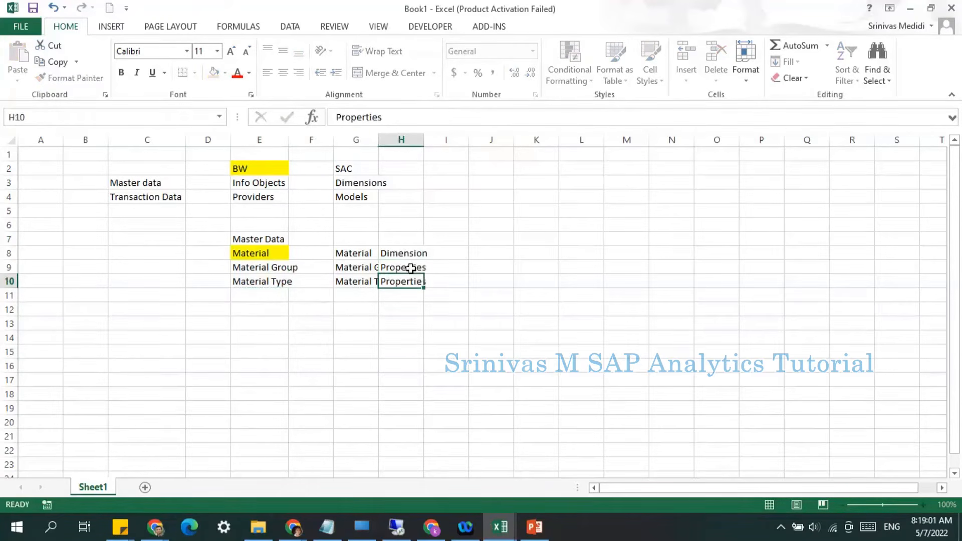
key(Return)
- Label the BW Material Group and Material Type entries by entering attribute in D9 and D10
click(213, 265)
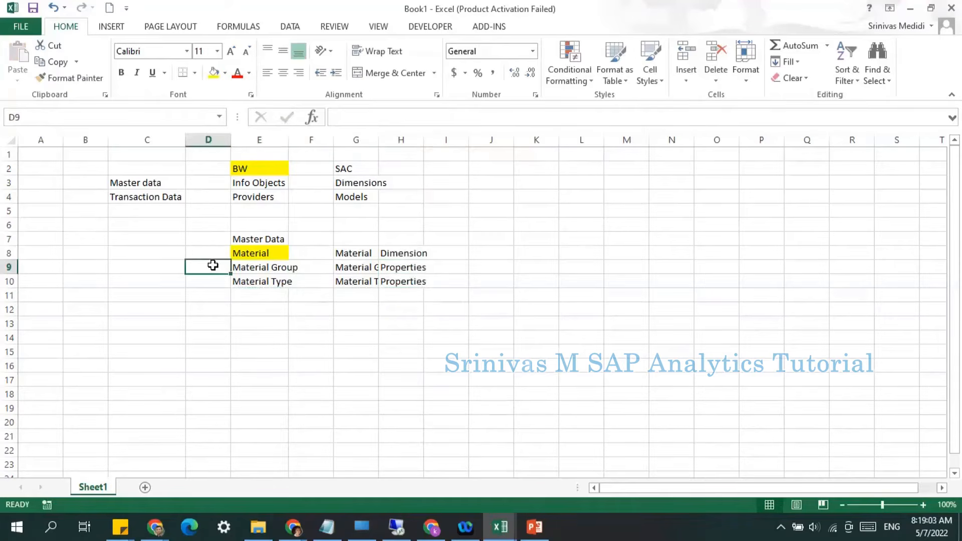
text(attribute)
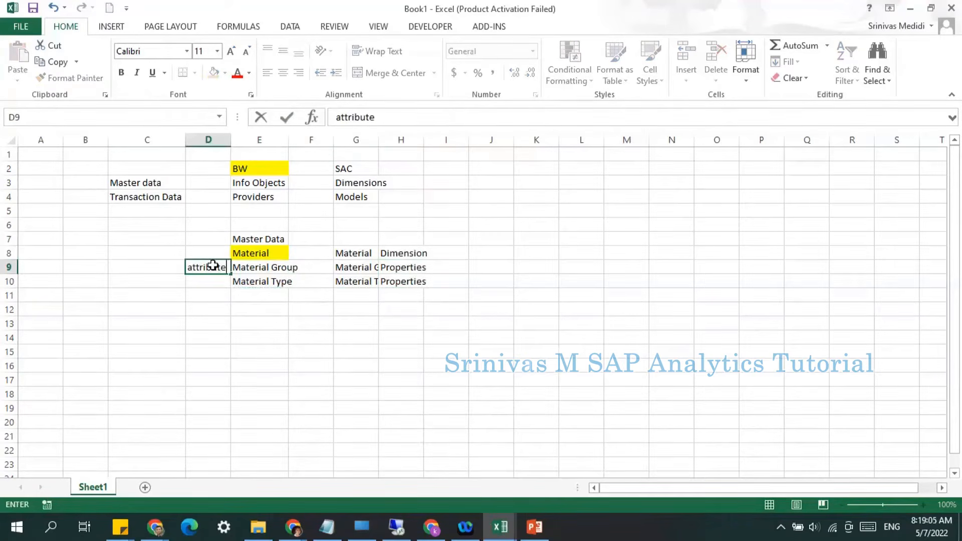
key(Return)
text(attribute)
key(Return)
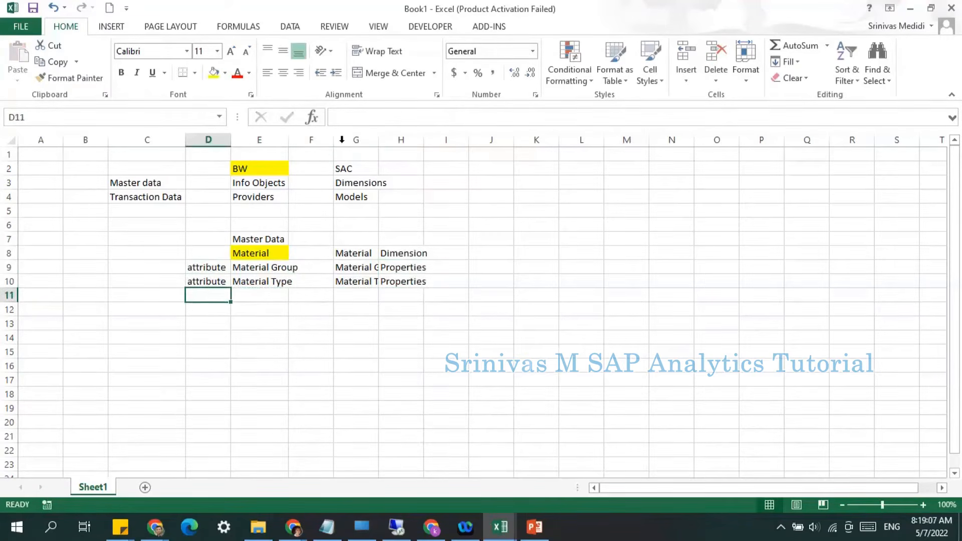
- Widen columns G and H to fit their contents and highlight the SAC Material cell G8 with yellow fill
double_click(381, 142)
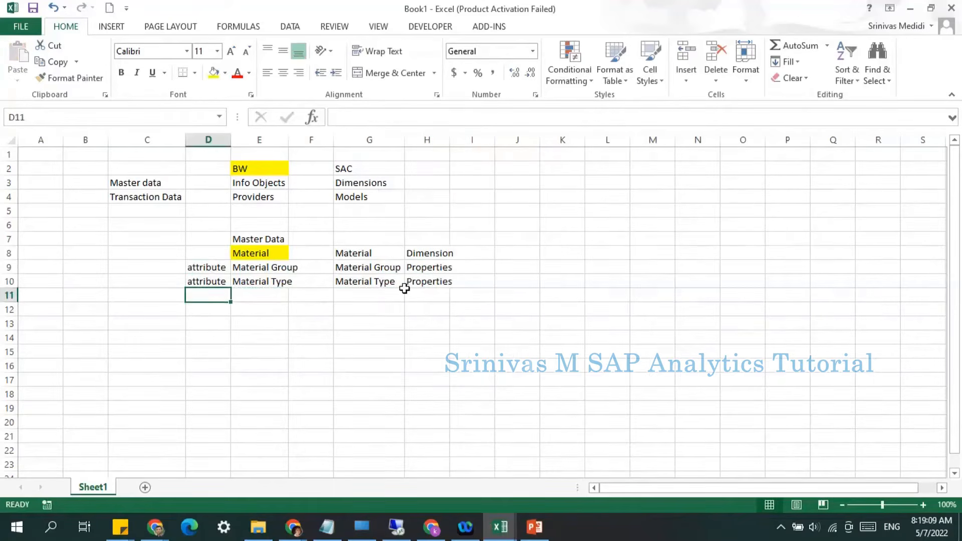
click(432, 271)
drag(432, 271, 432, 280)
double_click(449, 134)
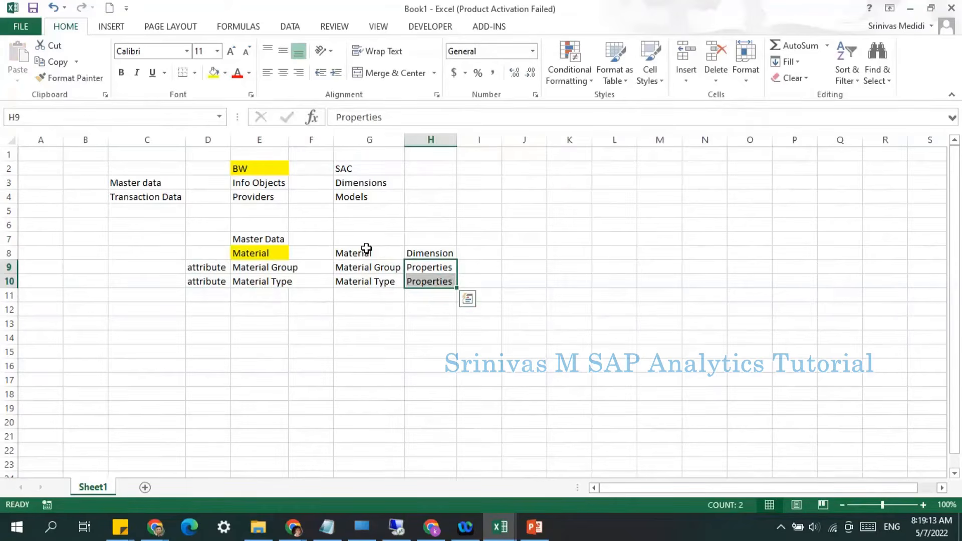
click(373, 251)
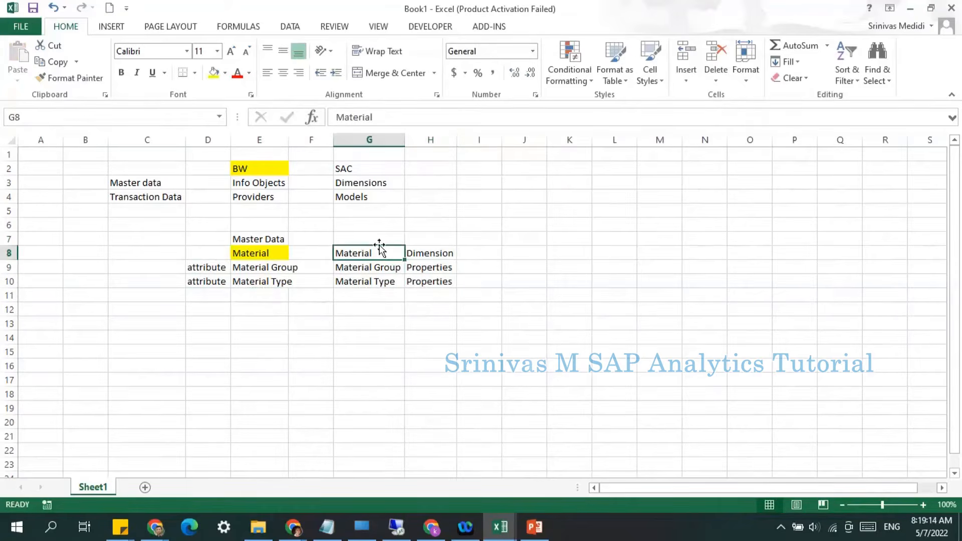
click(213, 72)
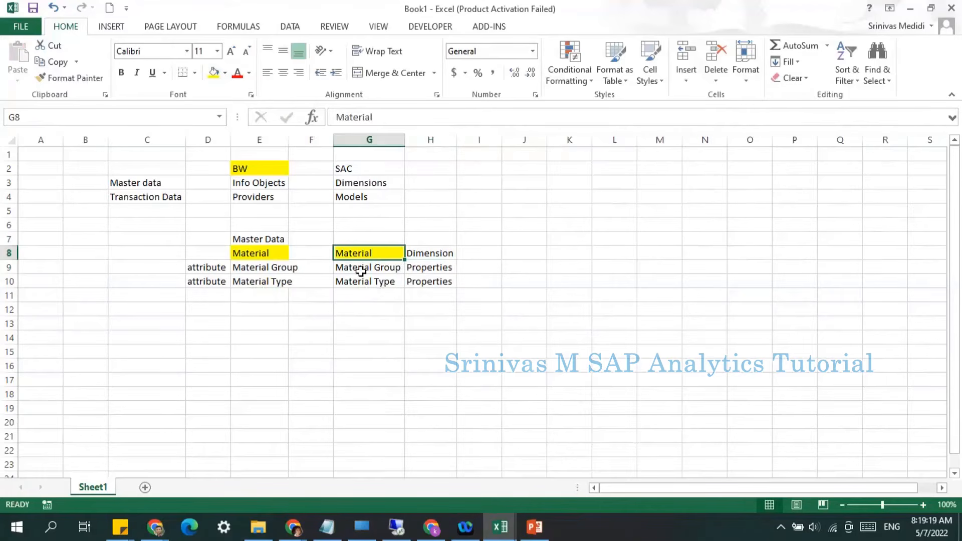
- Enter the sample material values M1, M2 and M3 in E13:E15 below the BW Material attributes
click(251, 324)
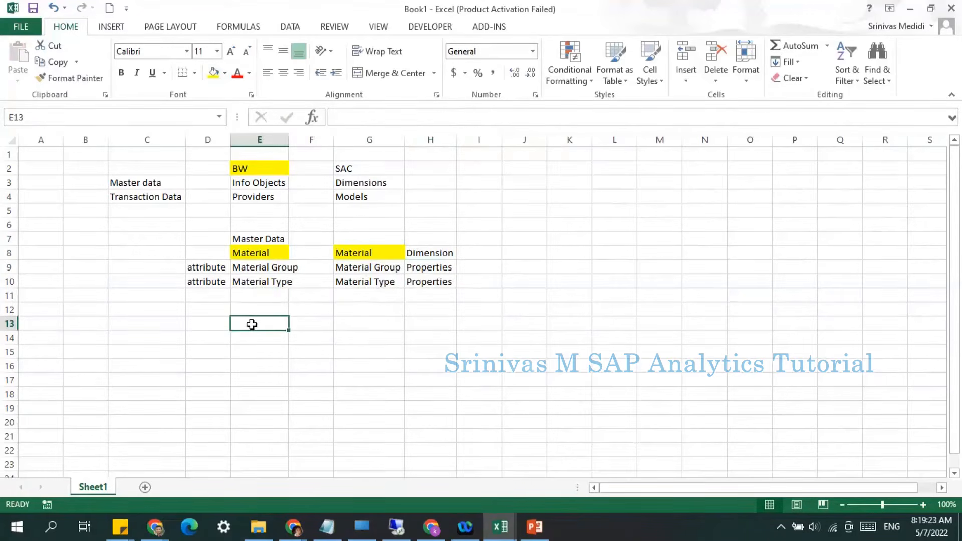
text(M1)
key(Return)
text(M2)
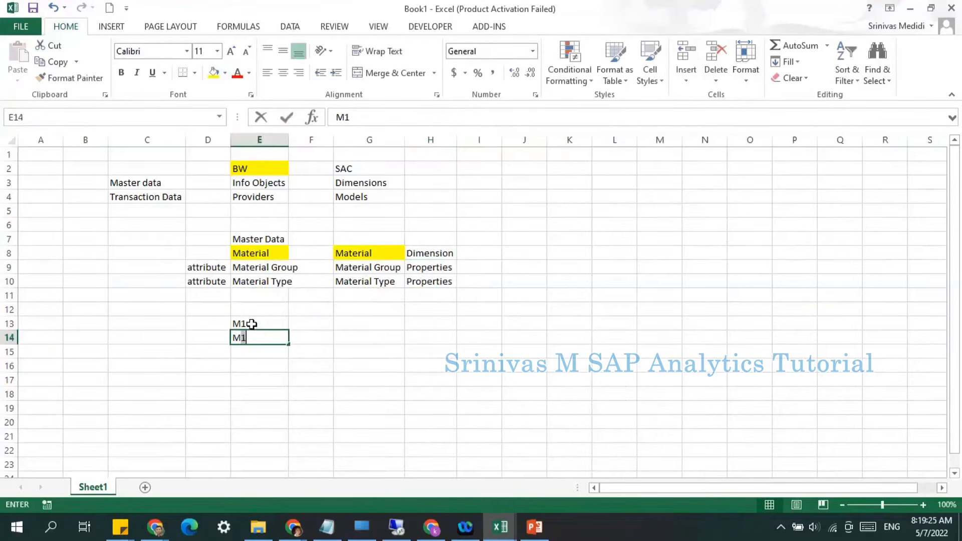
key(Return)
text(M3)
key(Return)
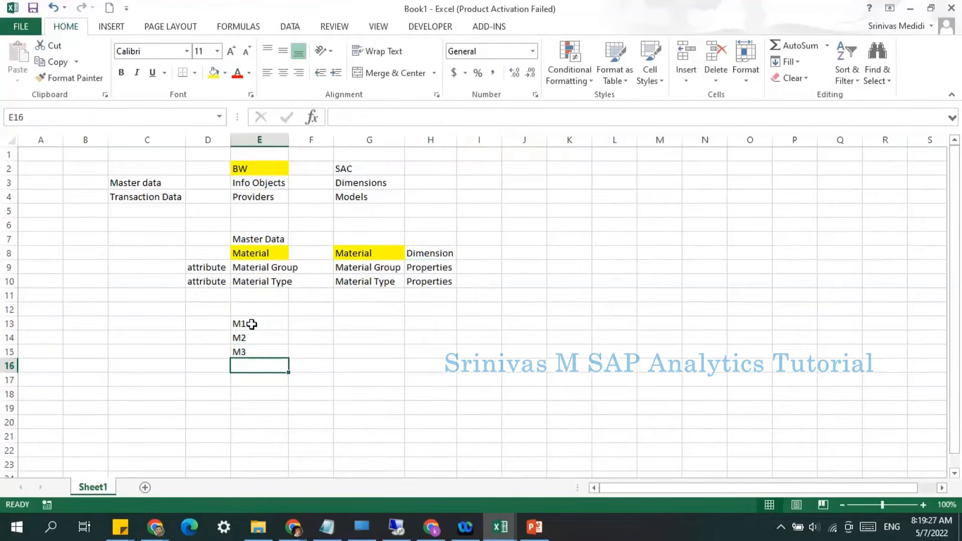
drag(247, 324, 250, 348)
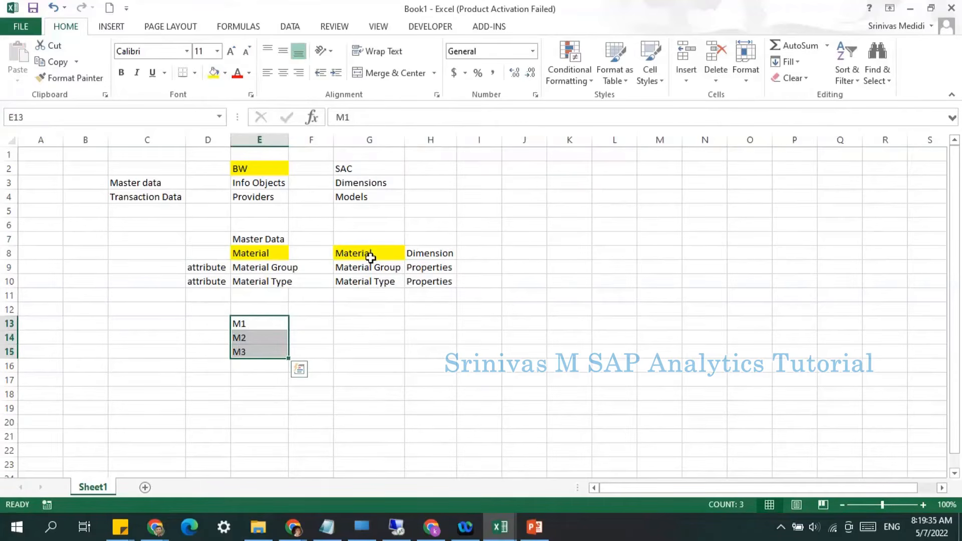
- Enter the same material values M1, M2 and M3 in G13:G15 below the SAC Material properties
drag(258, 323, 264, 354)
click(368, 322)
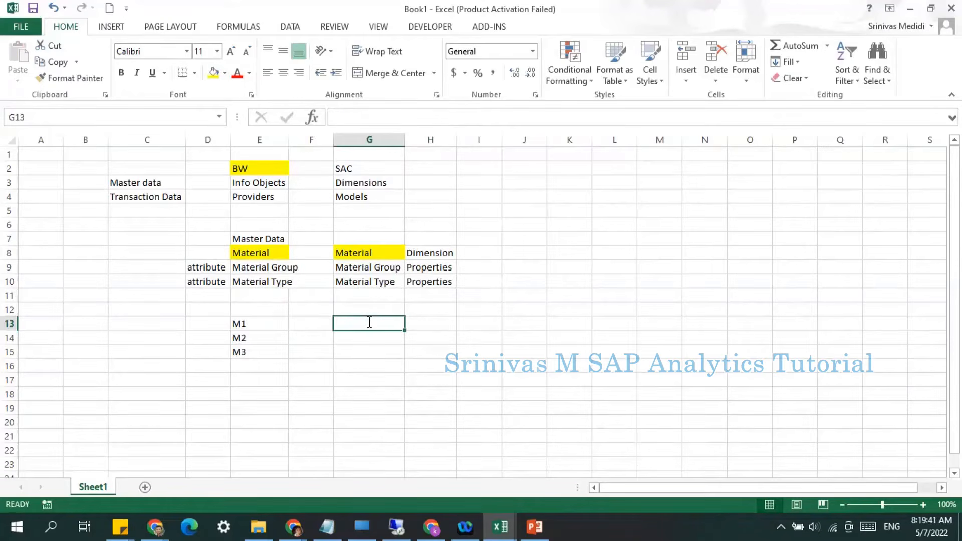
text(Mmb)
key(BackSpace)
key(BackSpace)
key(BackSpace)
key(BackSpace)
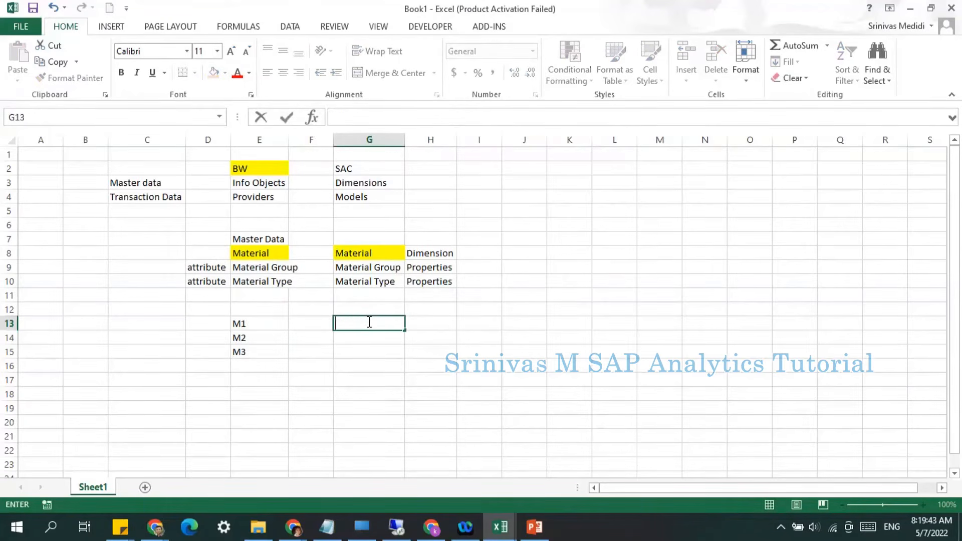
text(M1)
key(Return)
text(M3)
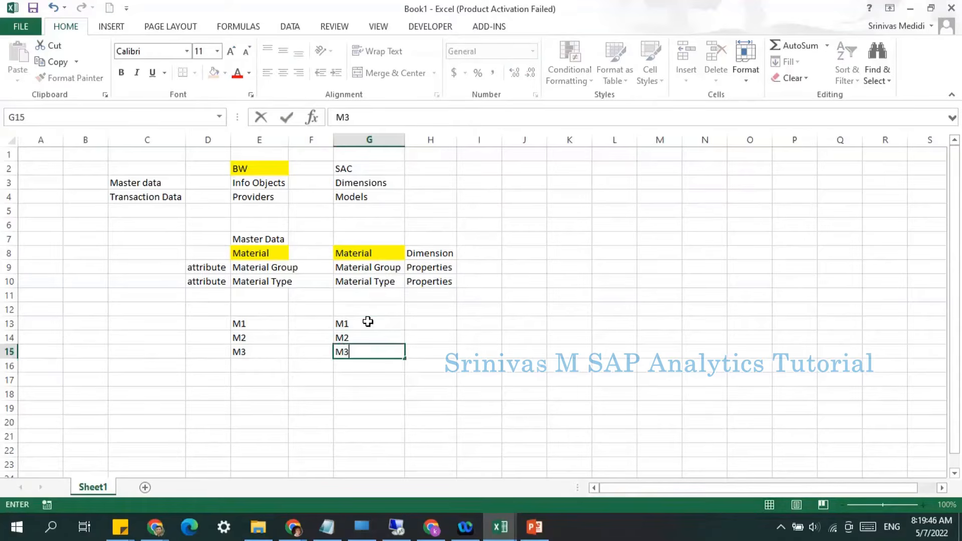
key(Tab)
- Label the SAC values M1, M2 and M3 by entering Members in H13:H15
key(Up)
key(Up)
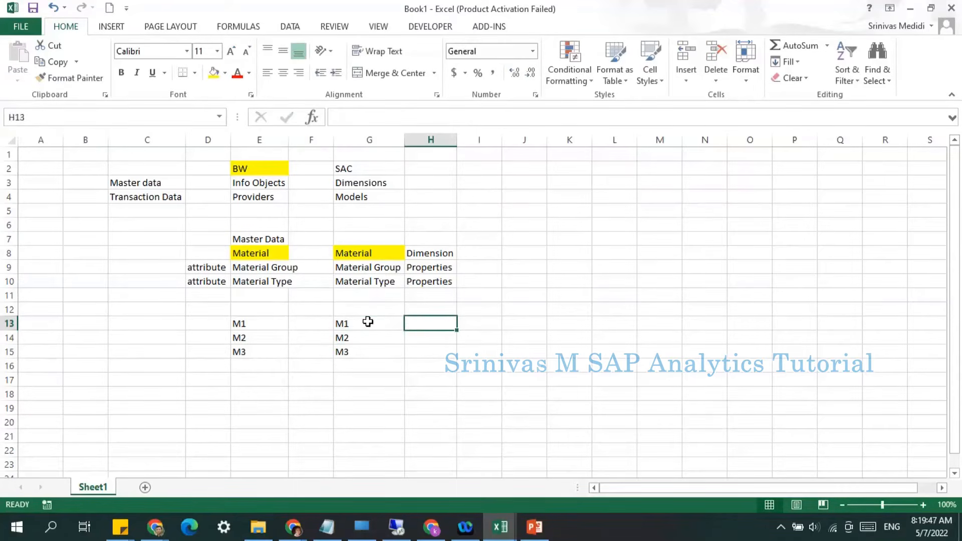
text(Ma)
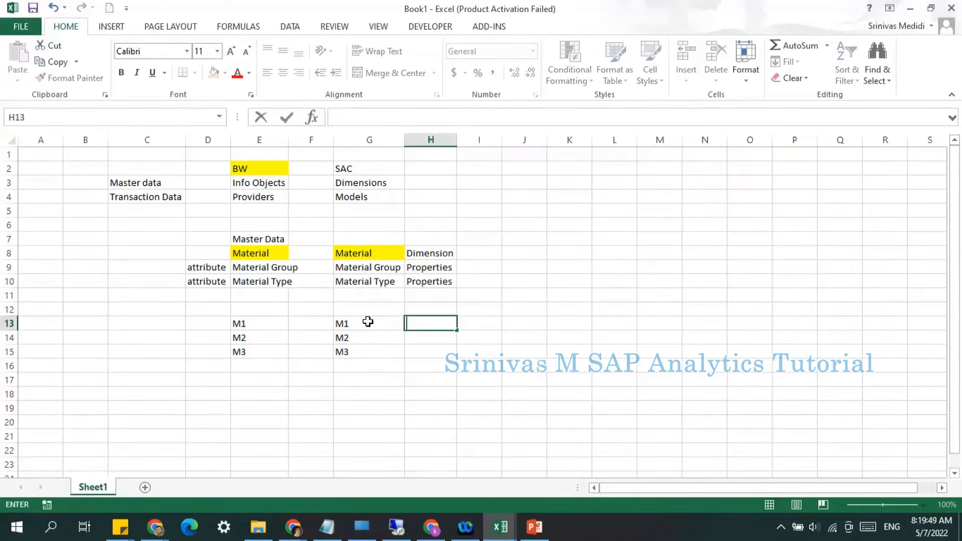
text(Members)
key(Return)
key(ctrl+d)
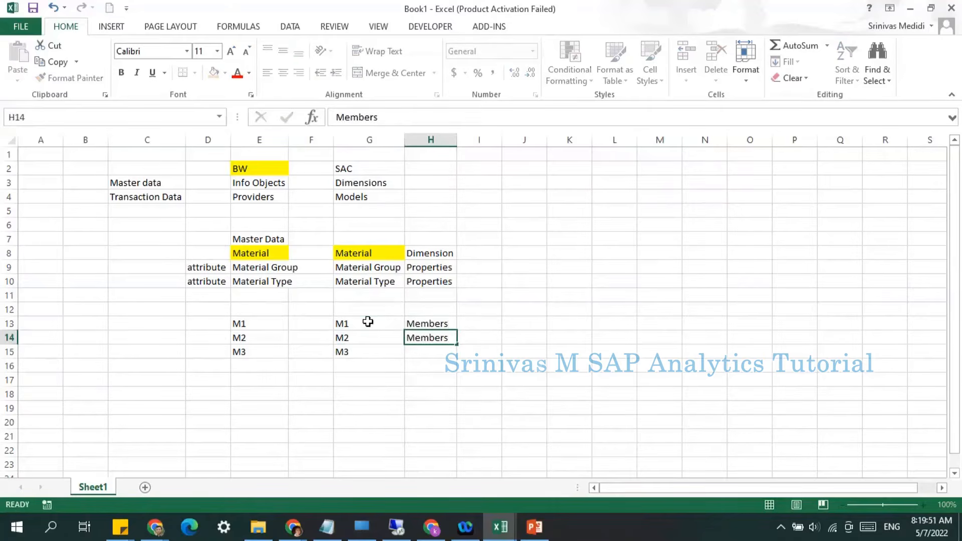
key(Return)
text(Members)
key(Return)
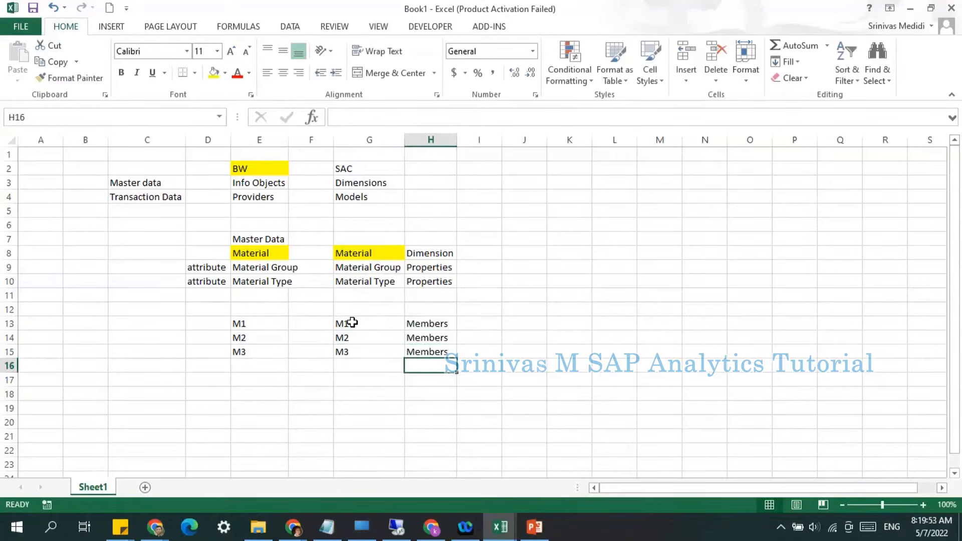
- Review how the M1 to M3 values relate to the Material master data in the SAC and BW columns
click(353, 322)
key(Up)
key(Up)
key(Up)
key(Up)
key(Up)
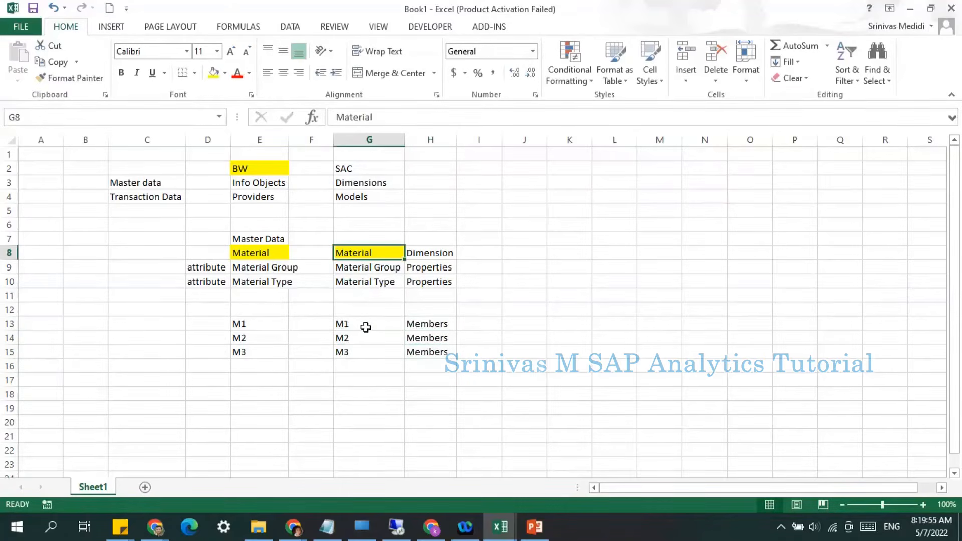
click(365, 338)
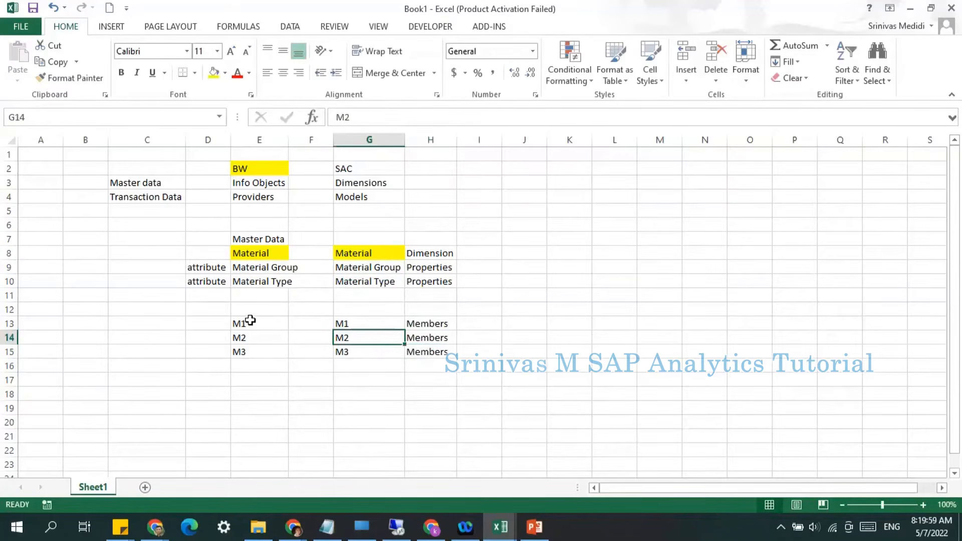
drag(250, 320, 253, 355)
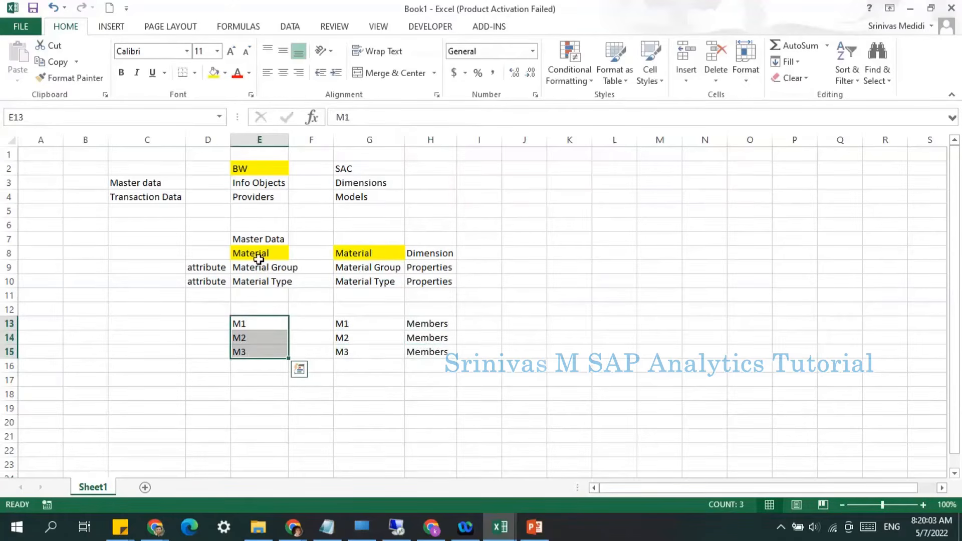
click(257, 239)
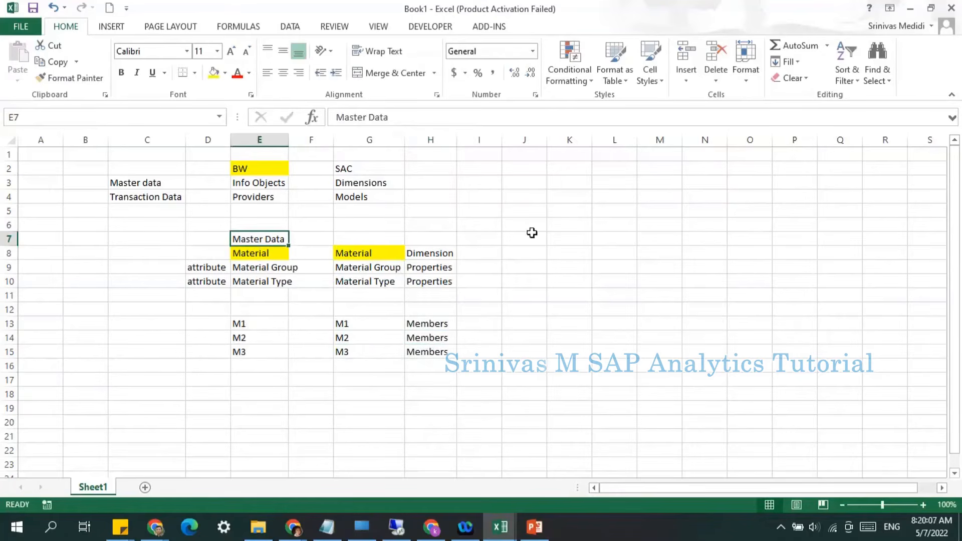
- List the SAC terms Dimension, Property and Member in J5:J7 and widen column J to fit them
click(529, 216)
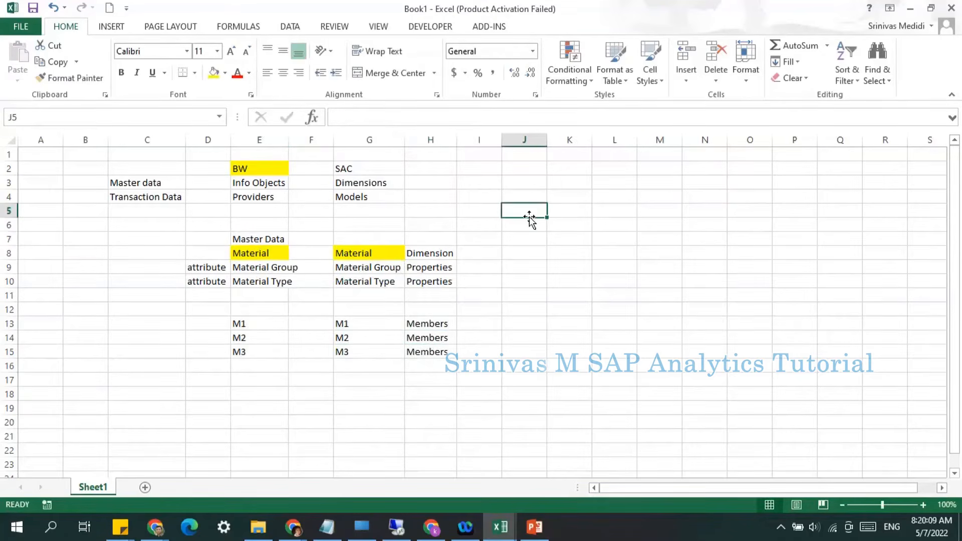
text(S)
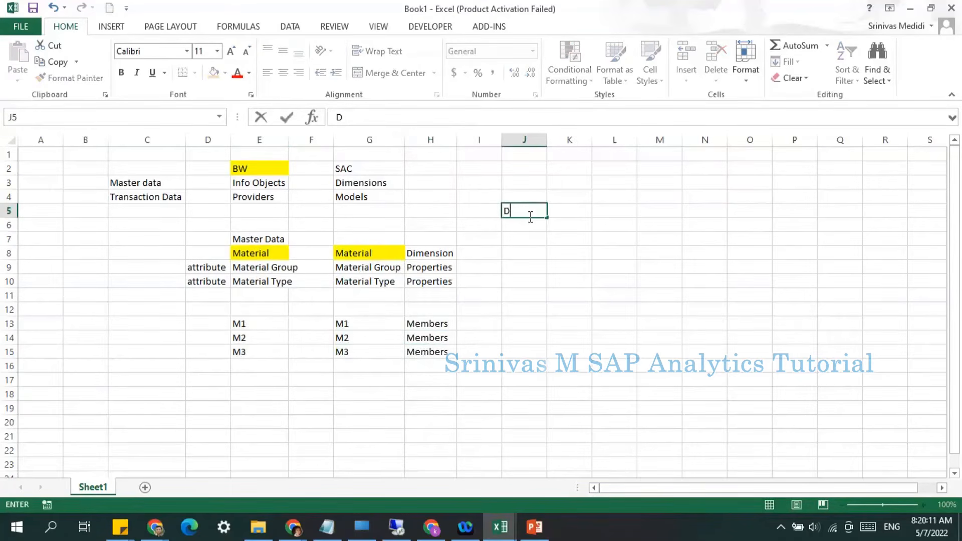
text(imension)
key(Return)
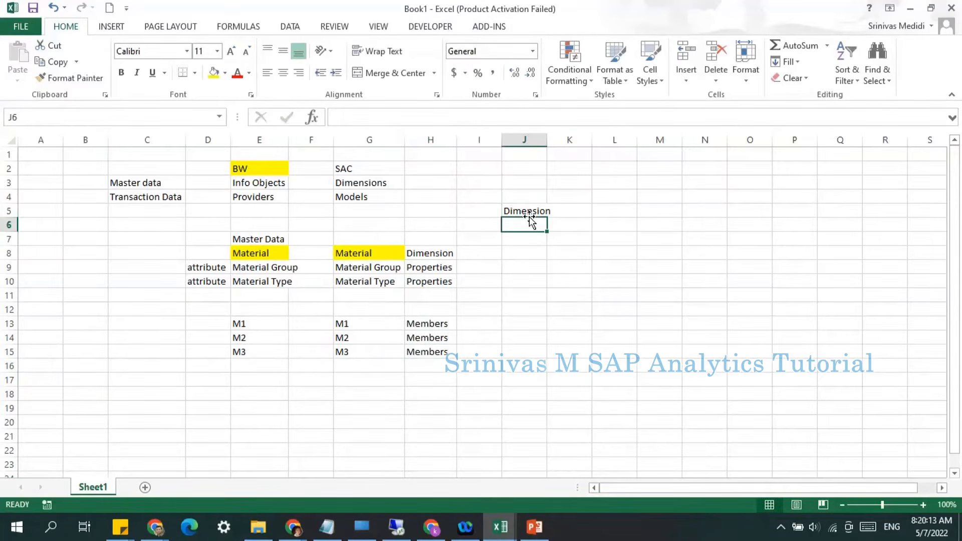
text(Property)
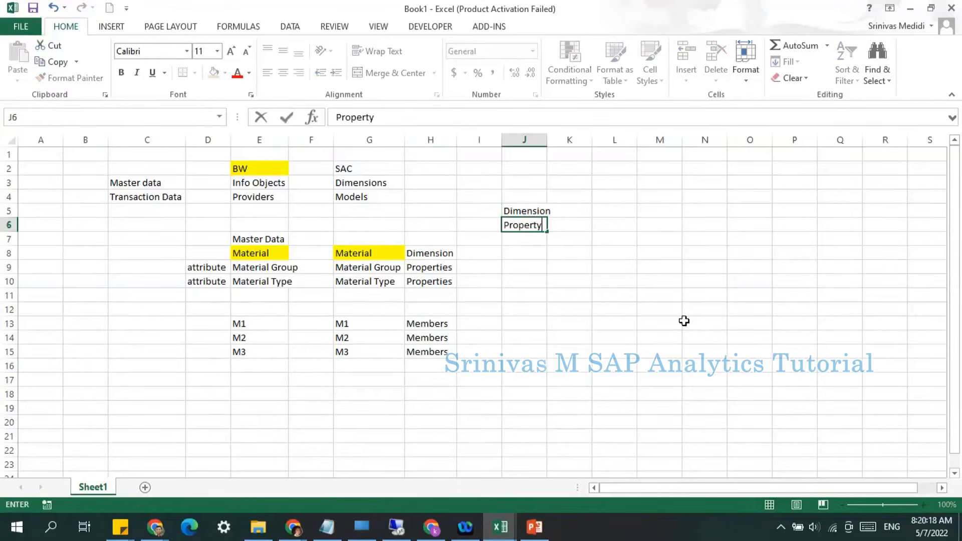
key(Return)
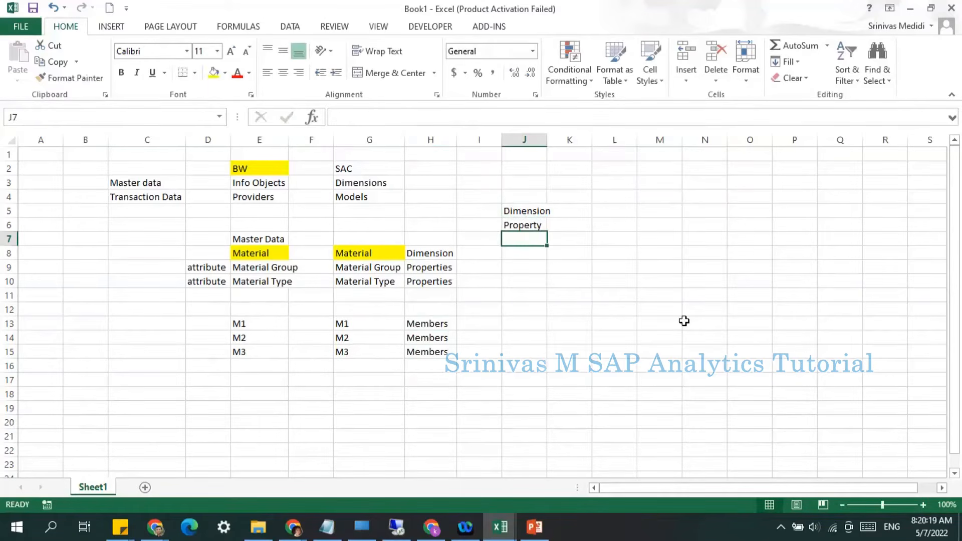
text(Member)
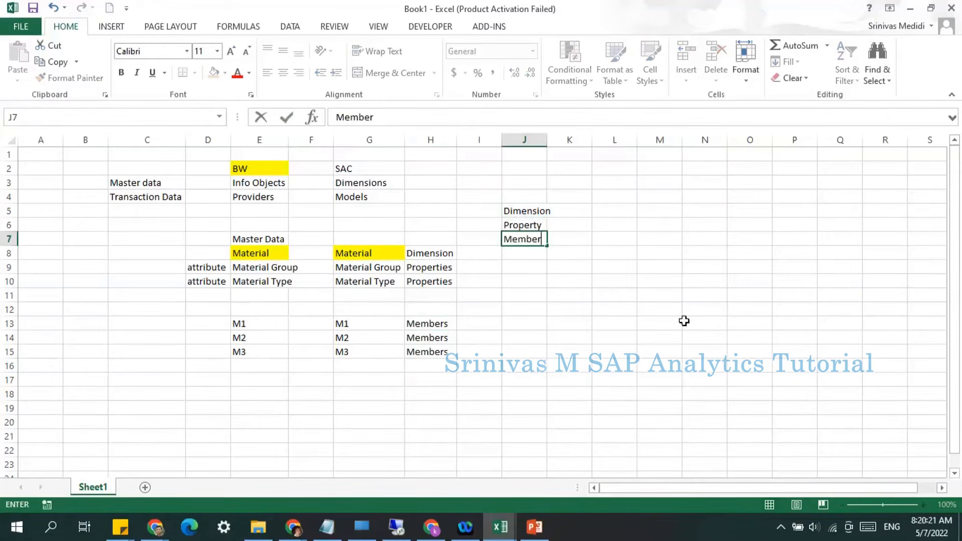
key(Return)
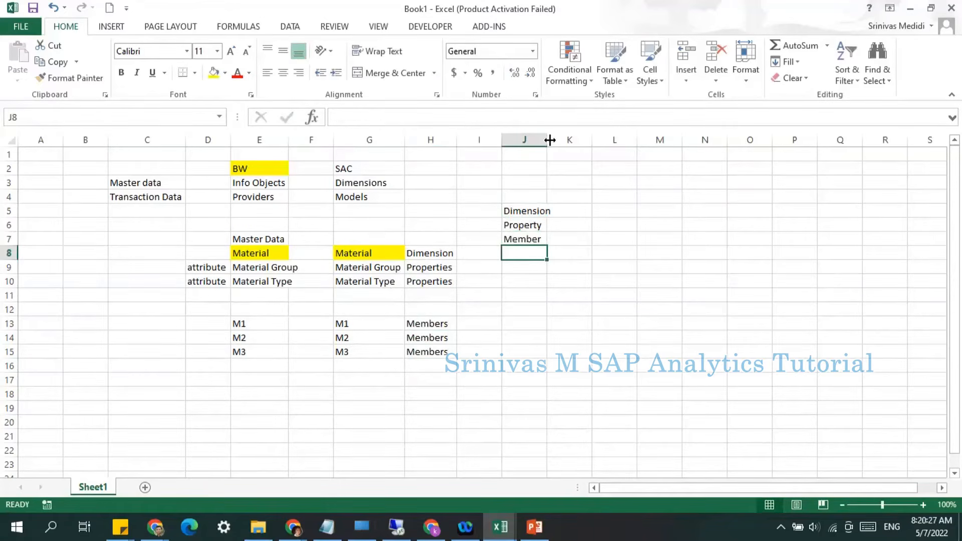
drag(549, 141, 557, 140)
- Compare the Dimension, Property and Member terms in J5:J7 with the Material example, the BW terms and the SAC Models entry
click(524, 226)
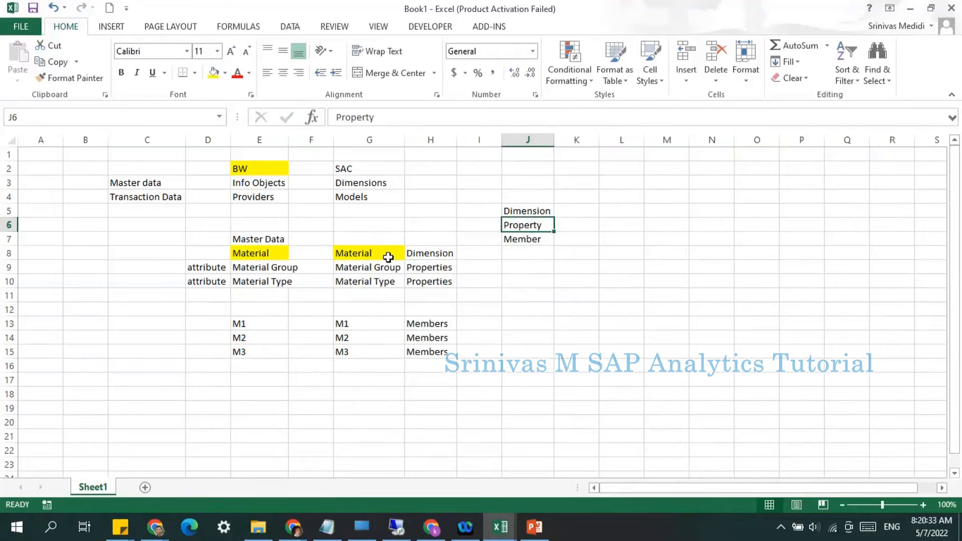
click(523, 243)
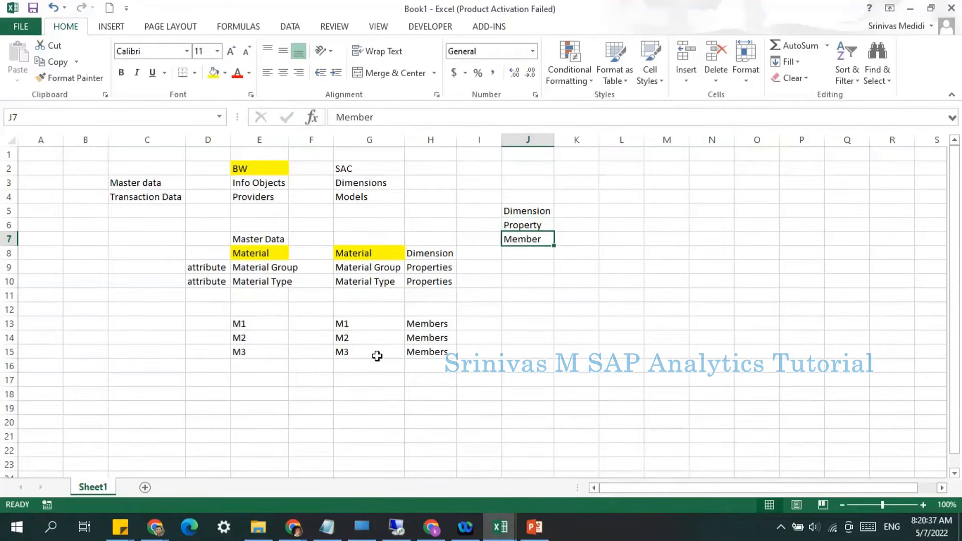
drag(349, 355, 431, 360)
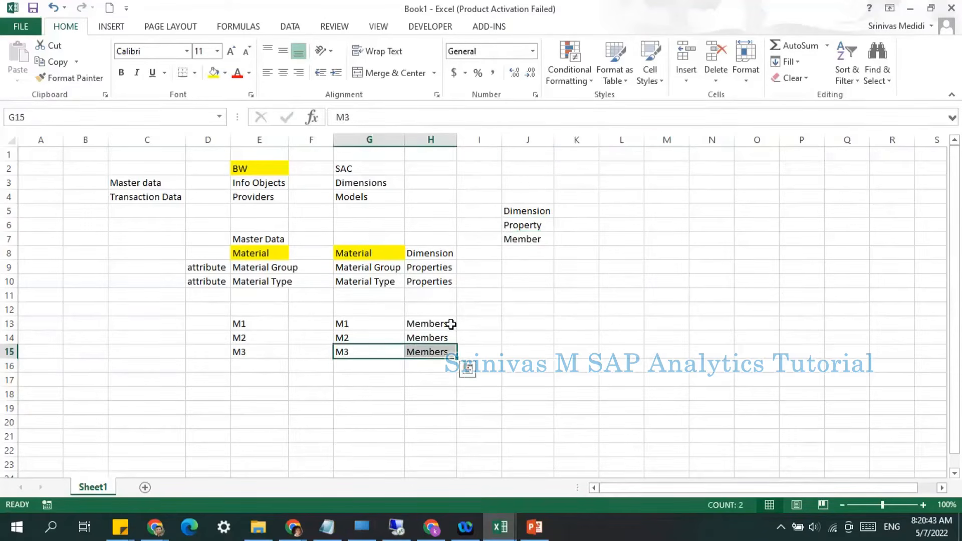
drag(521, 224, 519, 239)
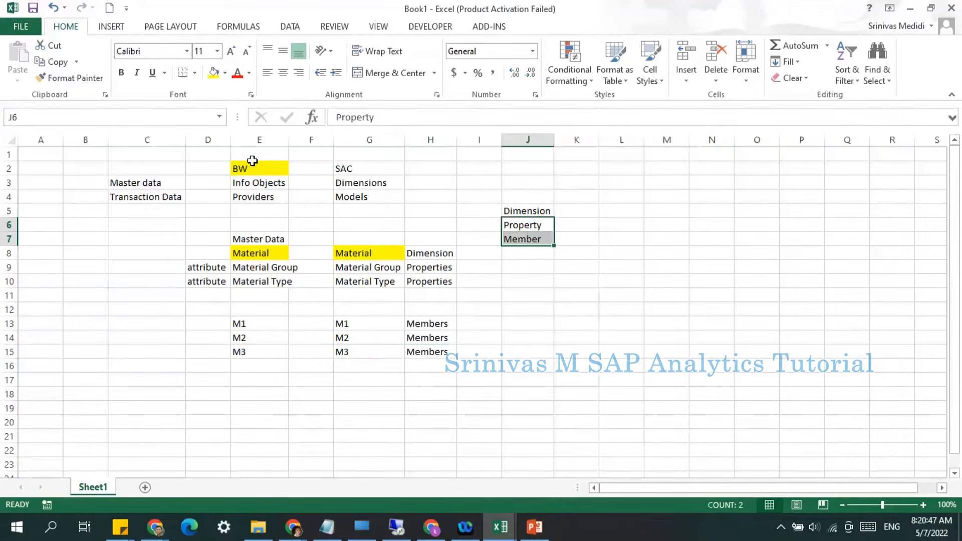
drag(240, 165, 273, 200)
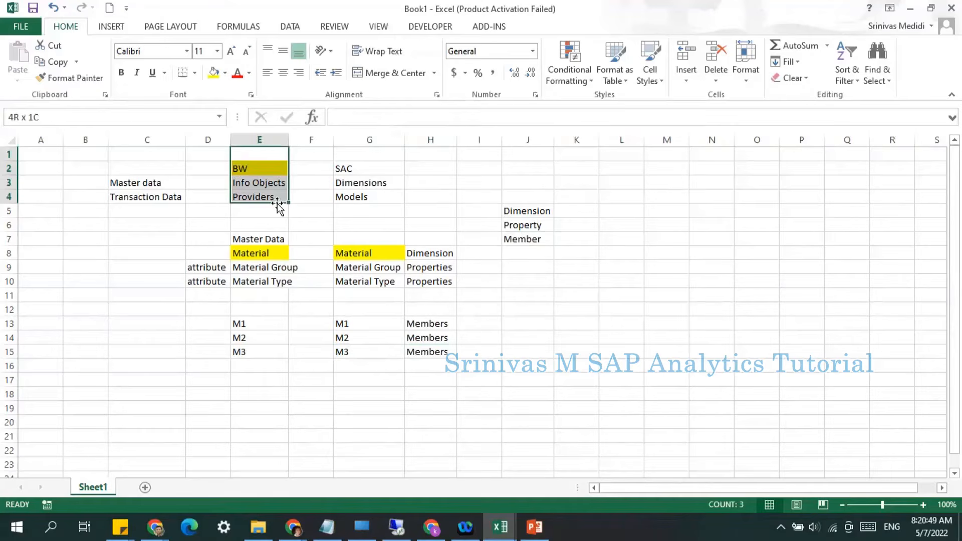
click(376, 307)
click(349, 198)
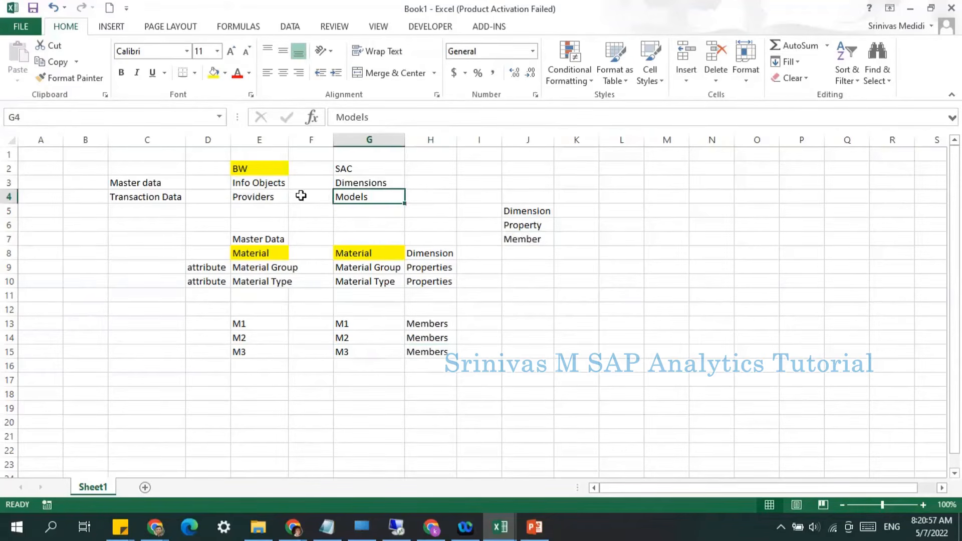
click(268, 198)
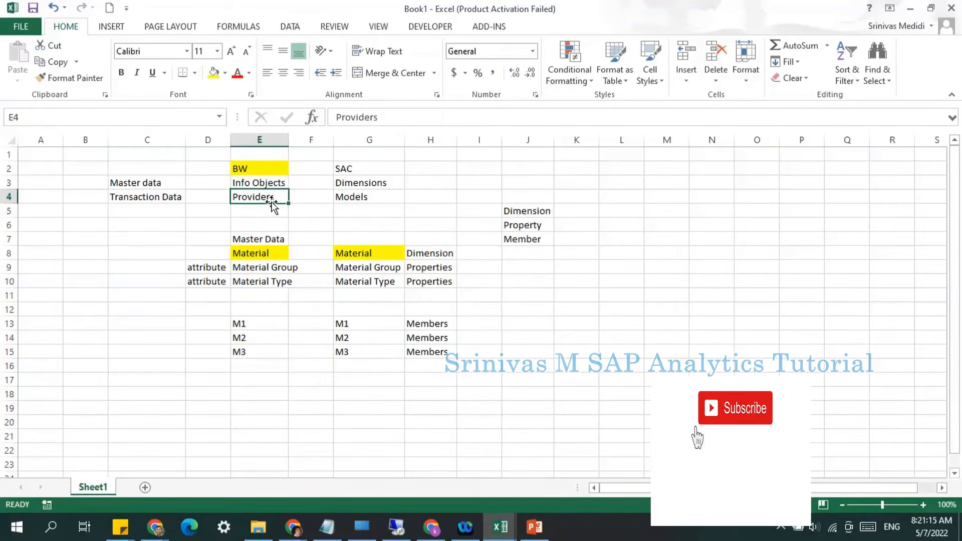
click(528, 211)
click(379, 196)
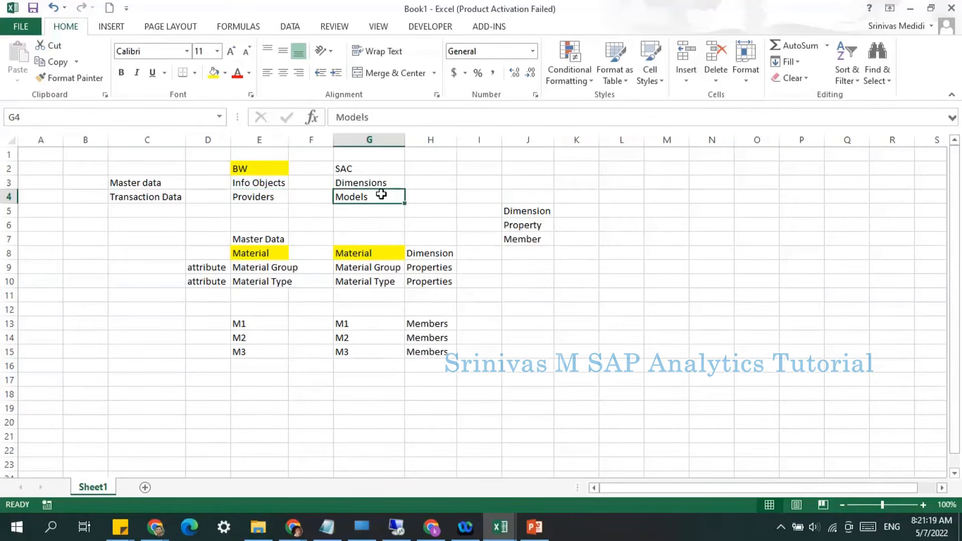
click(530, 211)
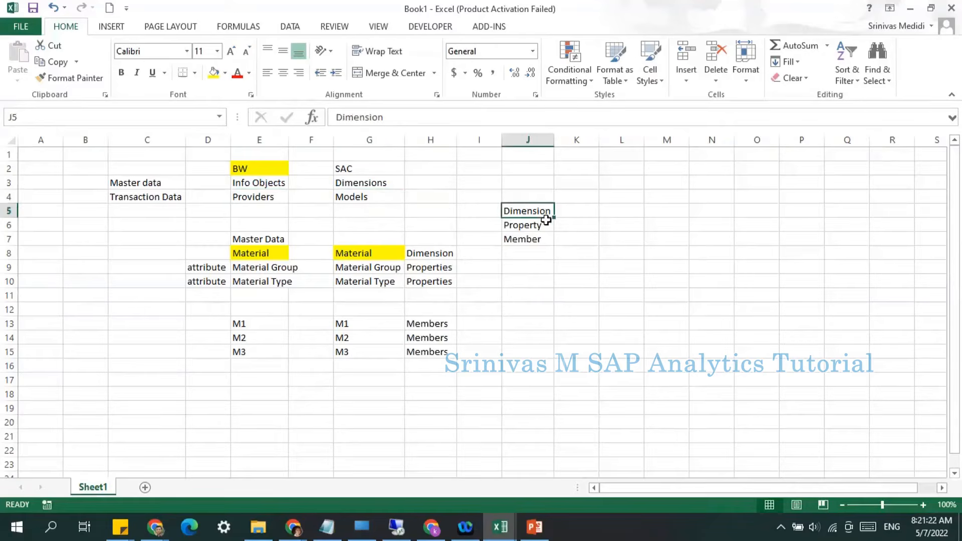
click(375, 196)
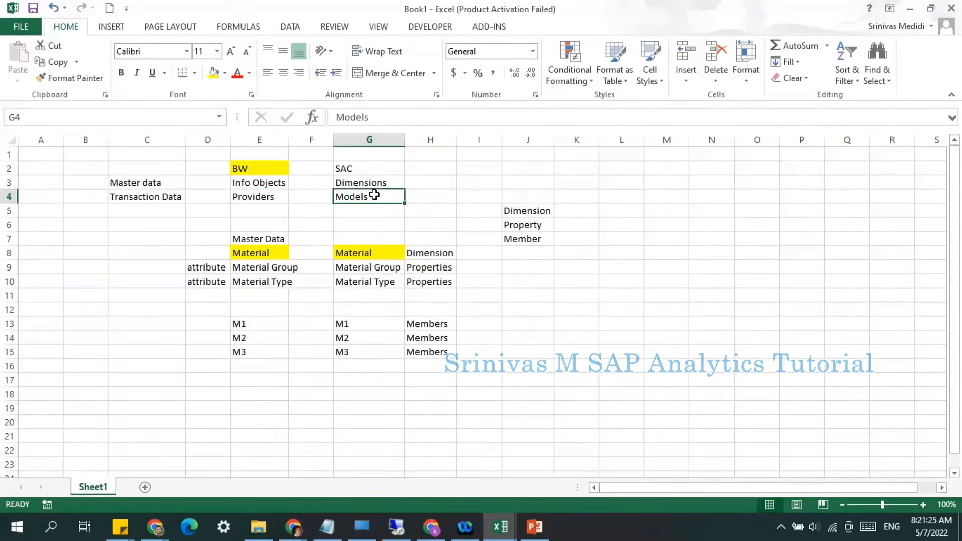
click(536, 215)
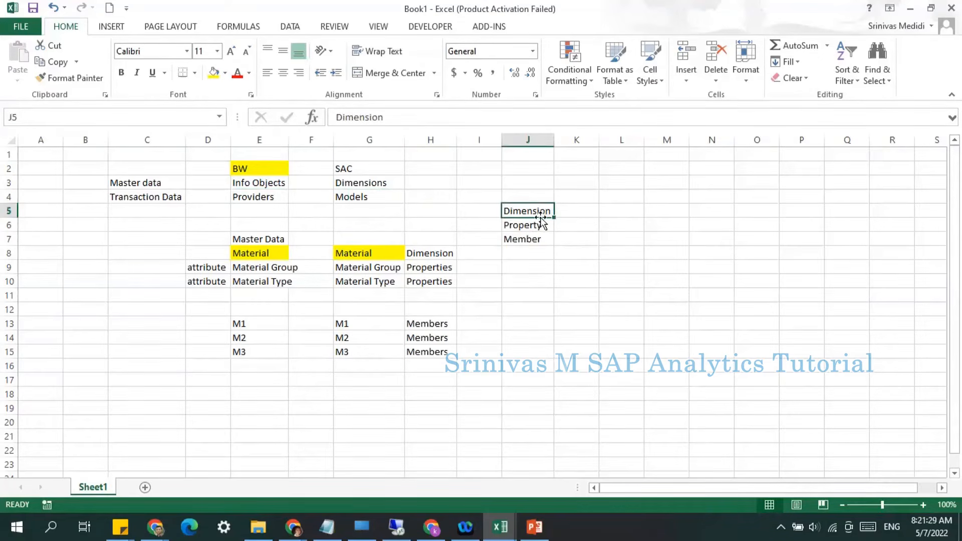
click(375, 197)
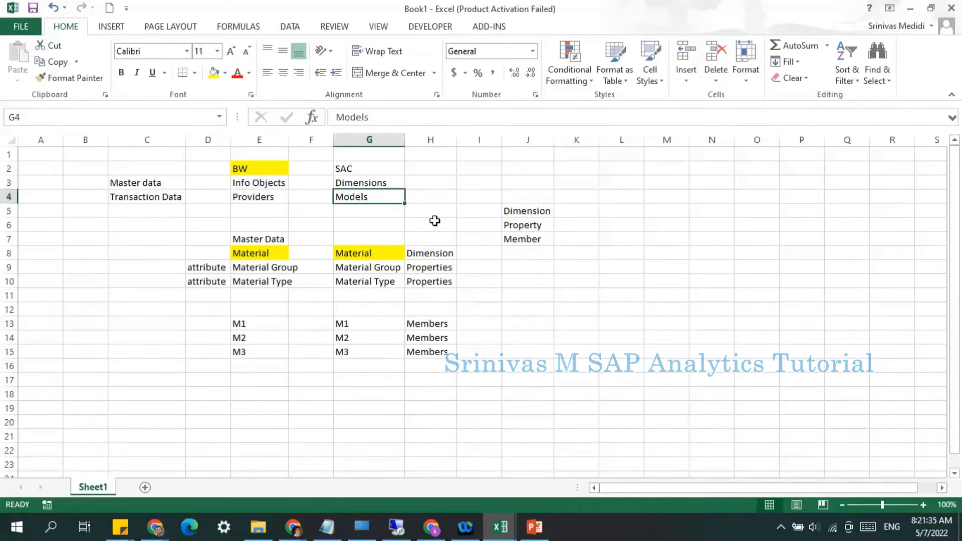
click(541, 209)
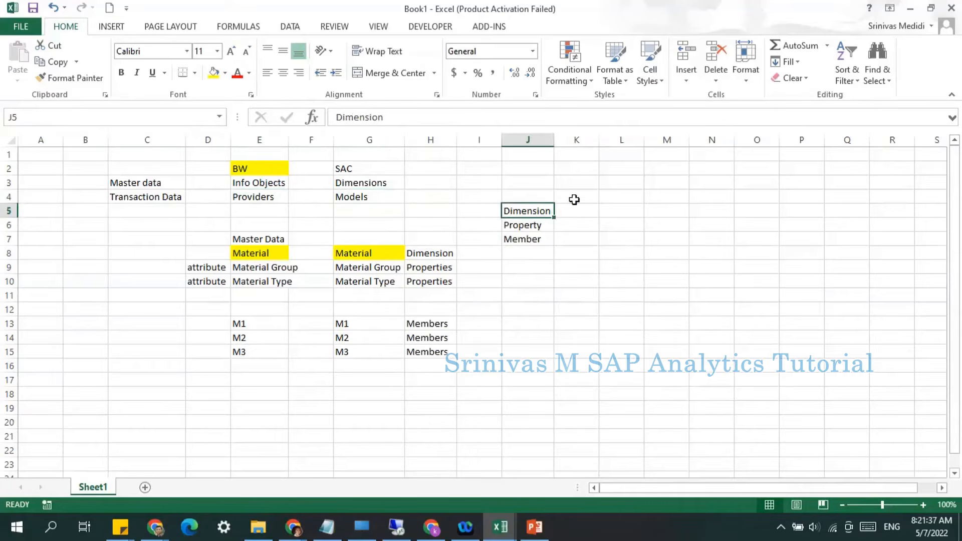
- Add the column headings Public in K4 and Private to Model in L4, and widen column L to fit its heading
click(580, 198)
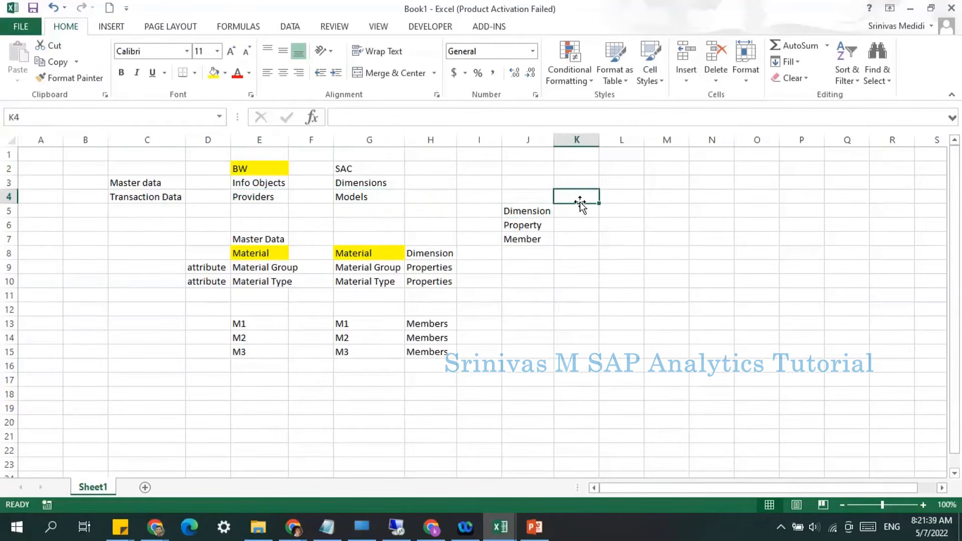
text(Public)
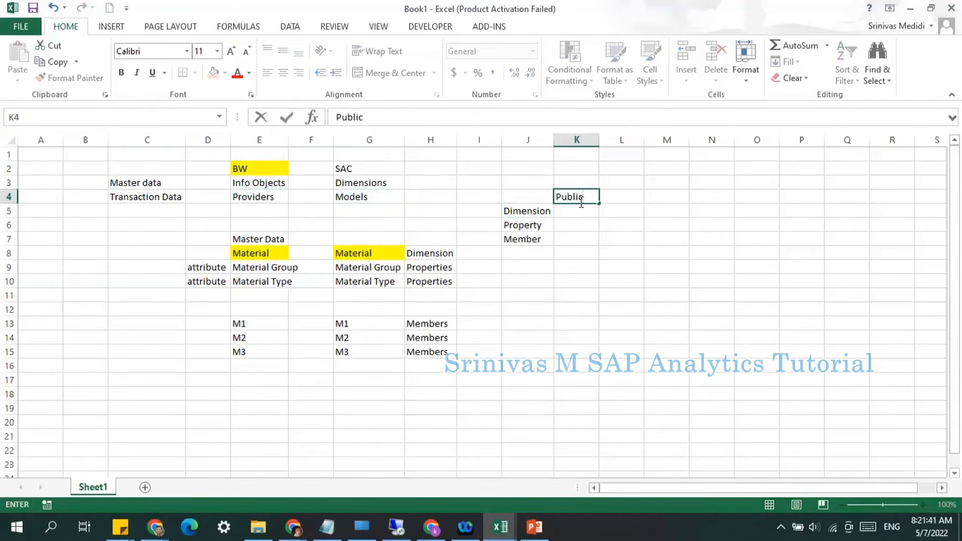
key(Tab)
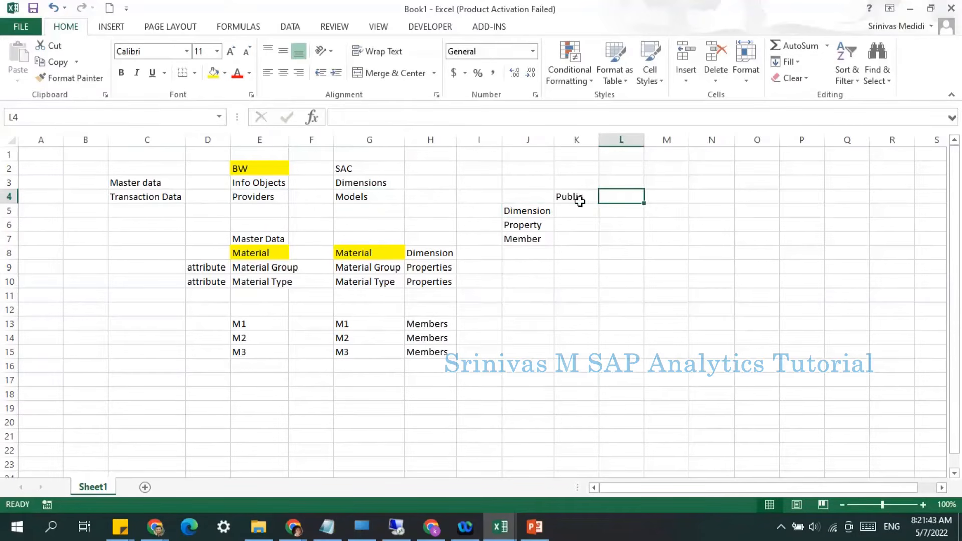
text(Private to)
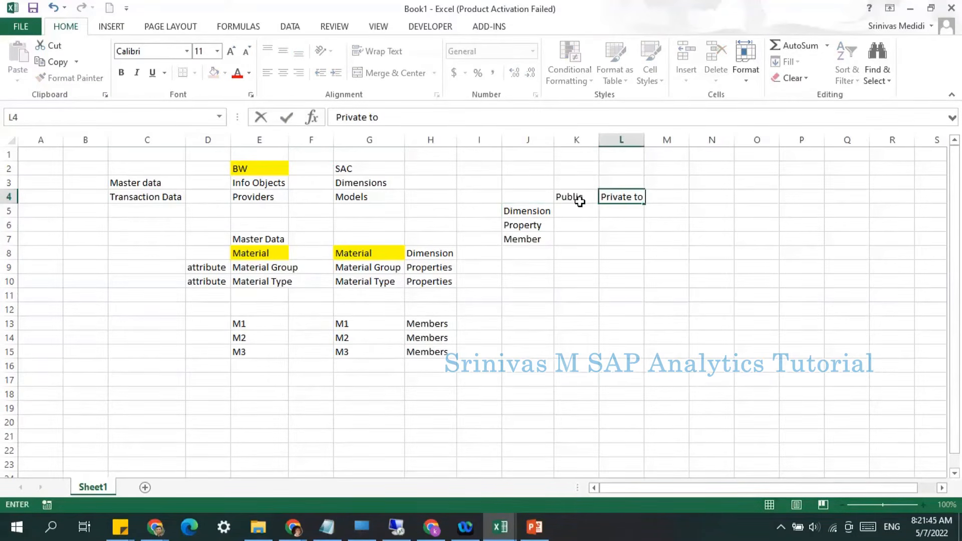
text( Model)
key(Return)
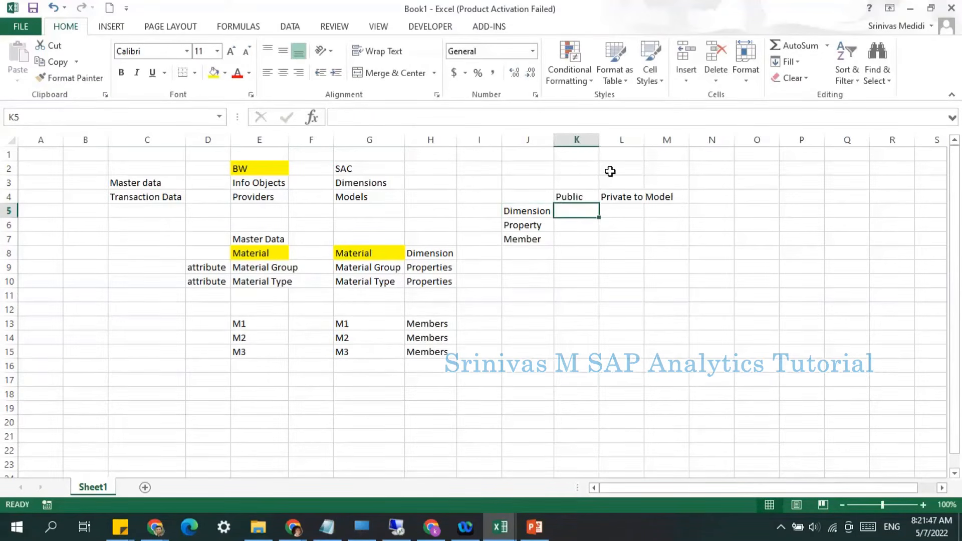
double_click(647, 139)
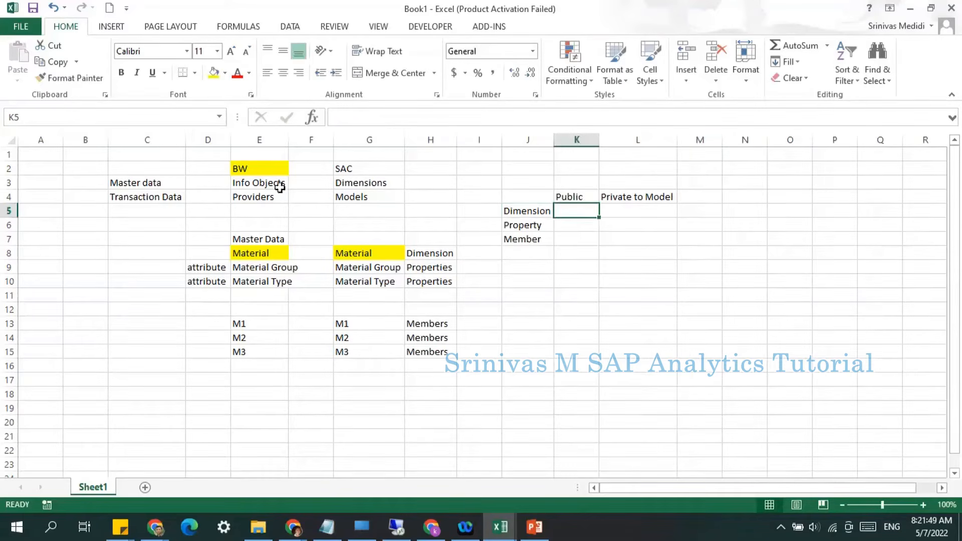
- Compare the Public and Private to Model headings in K4:L4 and how they apply to the Dimension, Property and Member rows
drag(573, 170, 575, 227)
drag(631, 164, 638, 221)
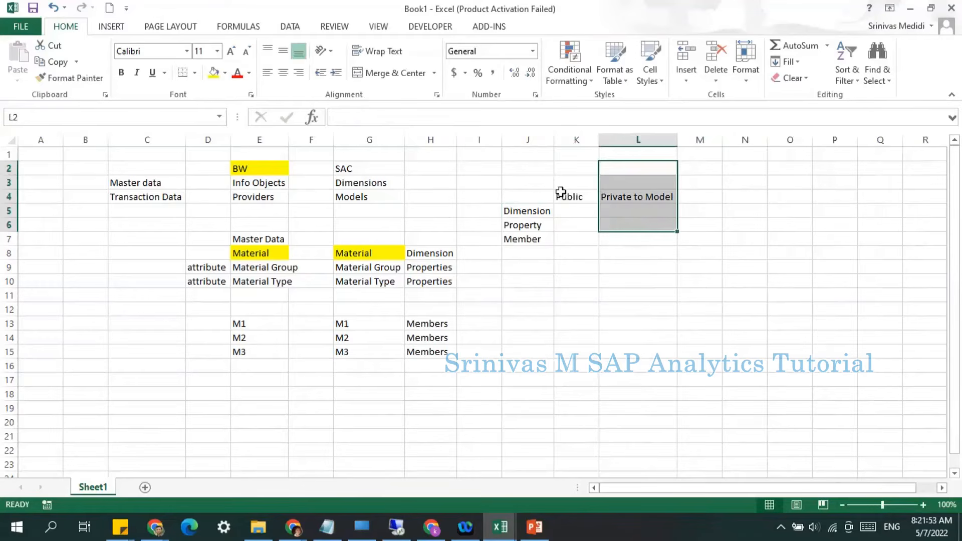
drag(570, 173, 576, 197)
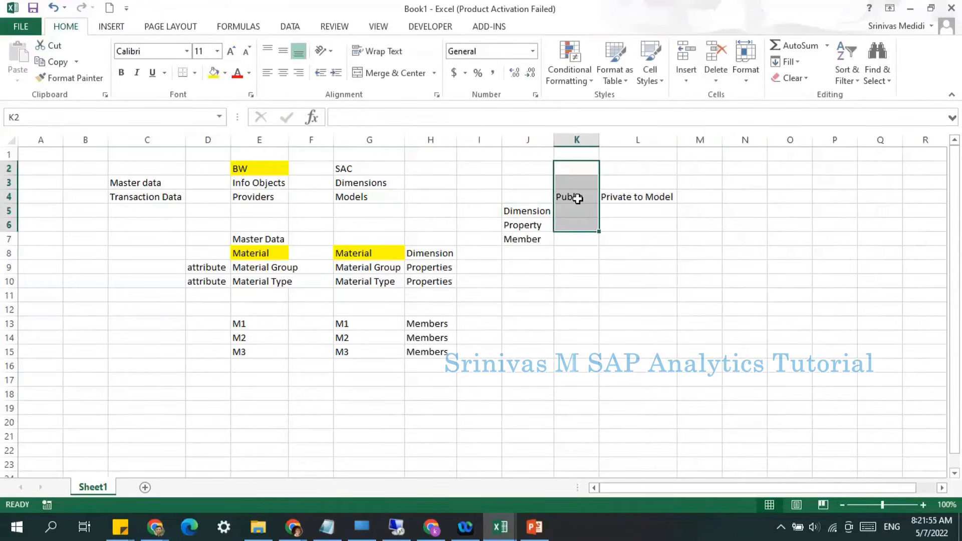
click(563, 194)
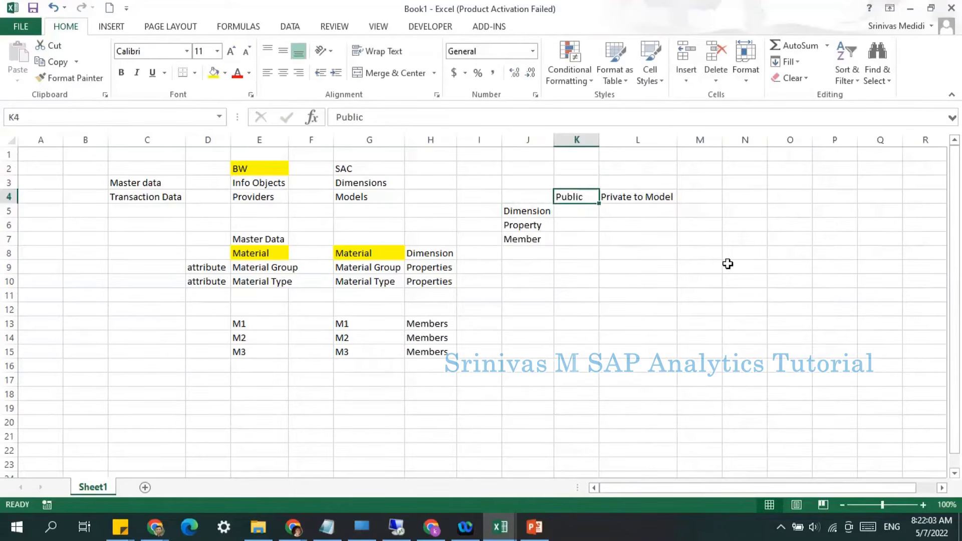
drag(630, 174, 634, 210)
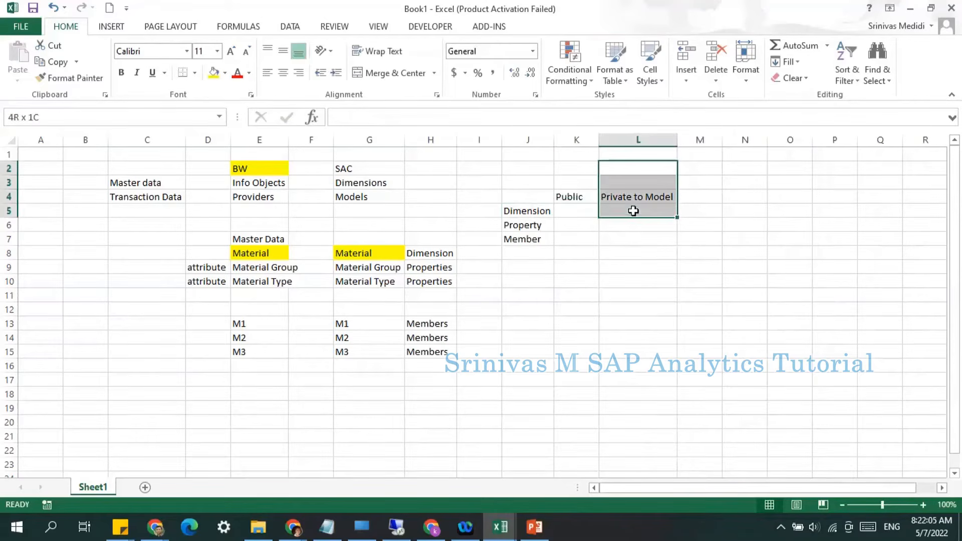
click(635, 187)
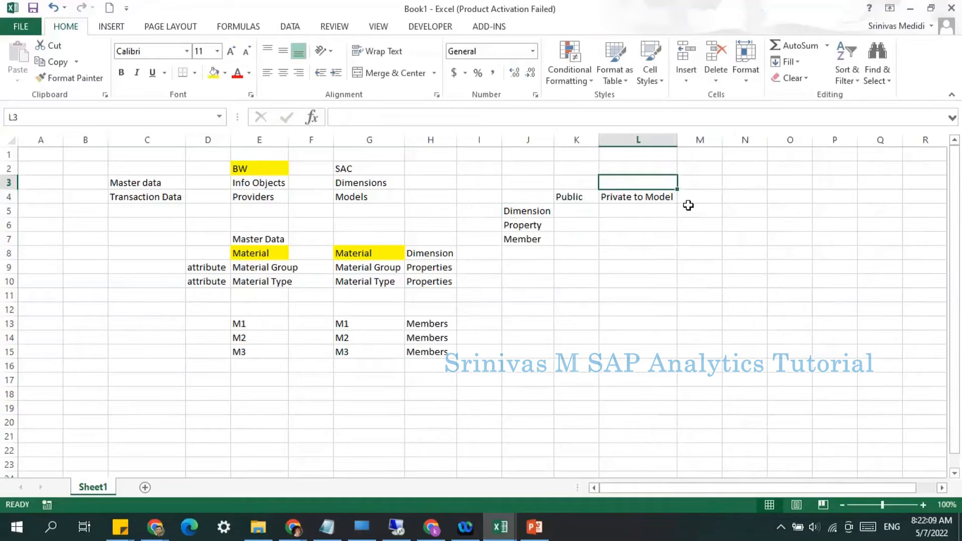
click(637, 198)
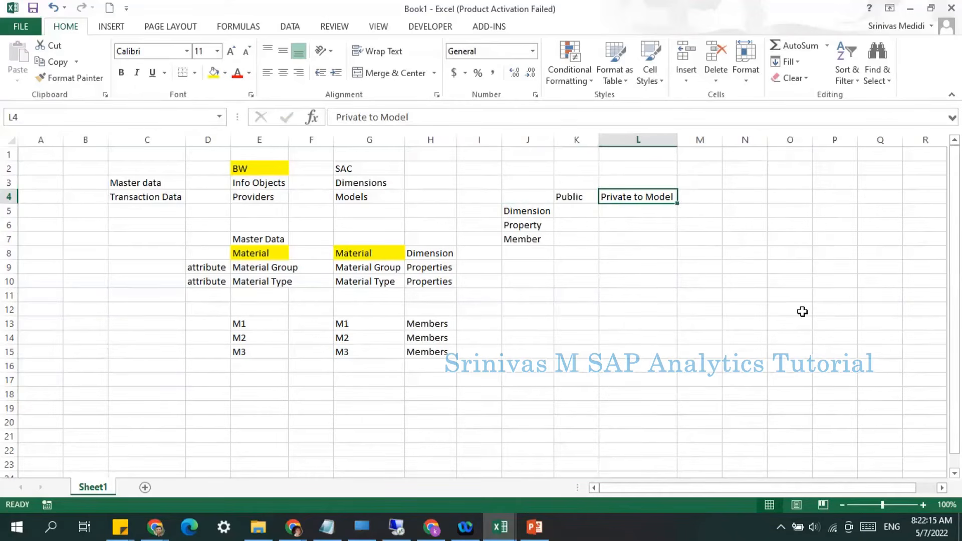
drag(575, 171, 576, 194)
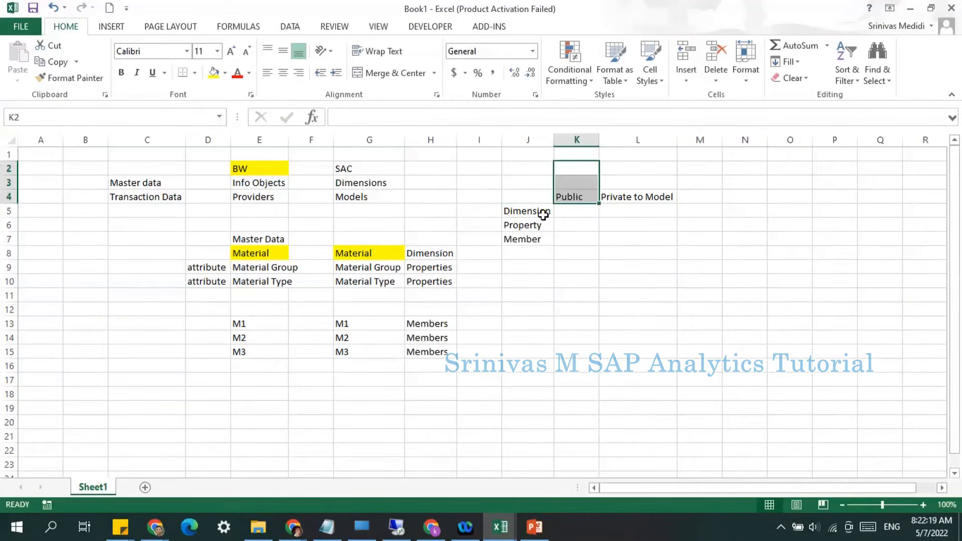
click(543, 215)
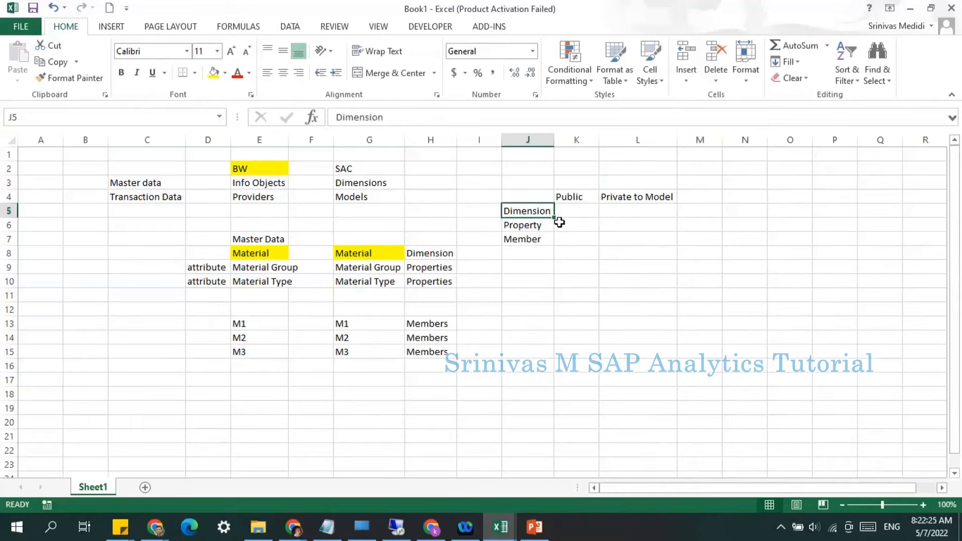
drag(526, 181, 639, 243)
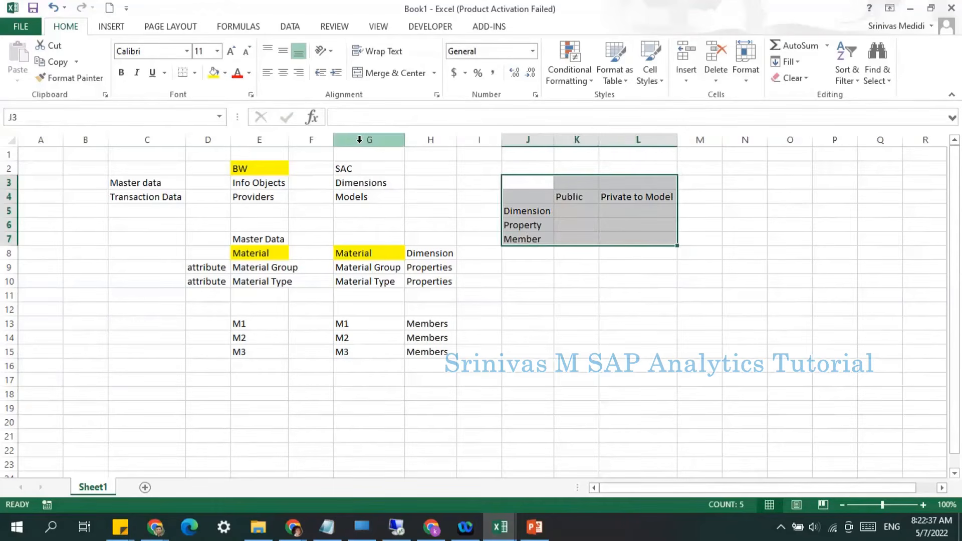
- Review the BW terms in column E against the SAC Dimensions and Models entries in G3:G4
click(281, 139)
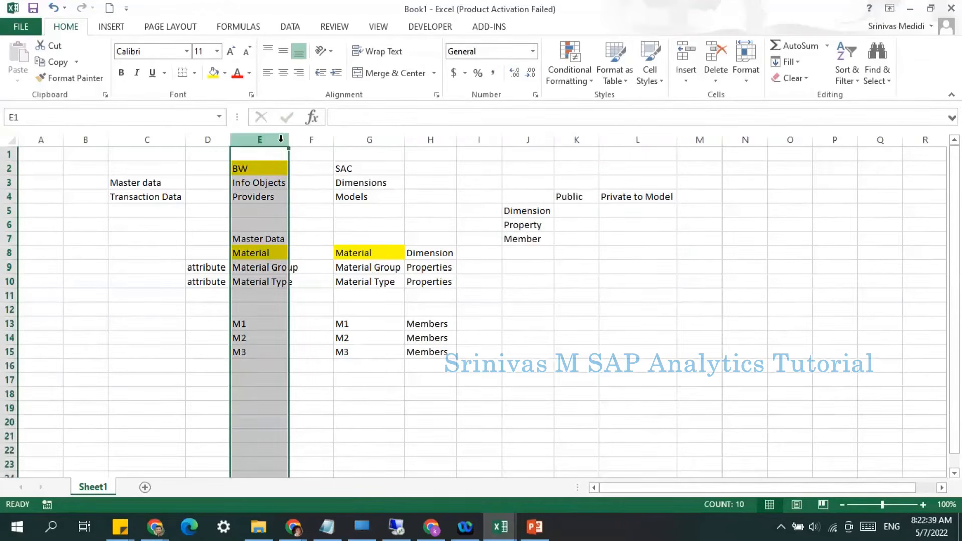
click(387, 212)
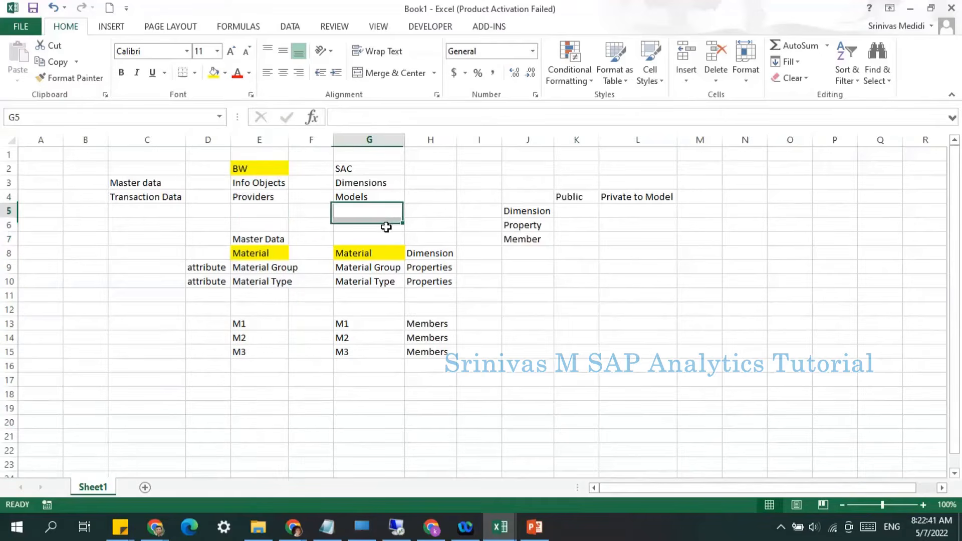
drag(371, 183, 365, 198)
click(363, 224)
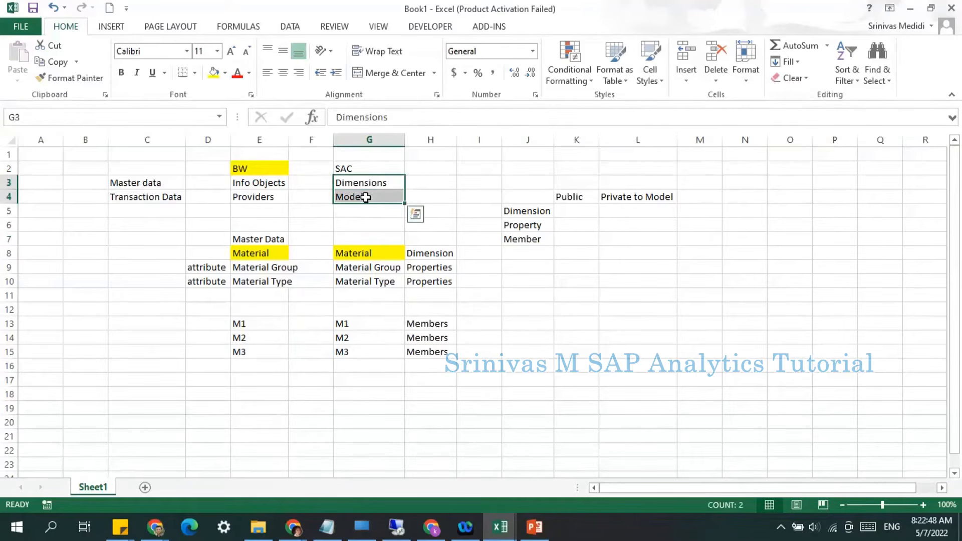
click(364, 229)
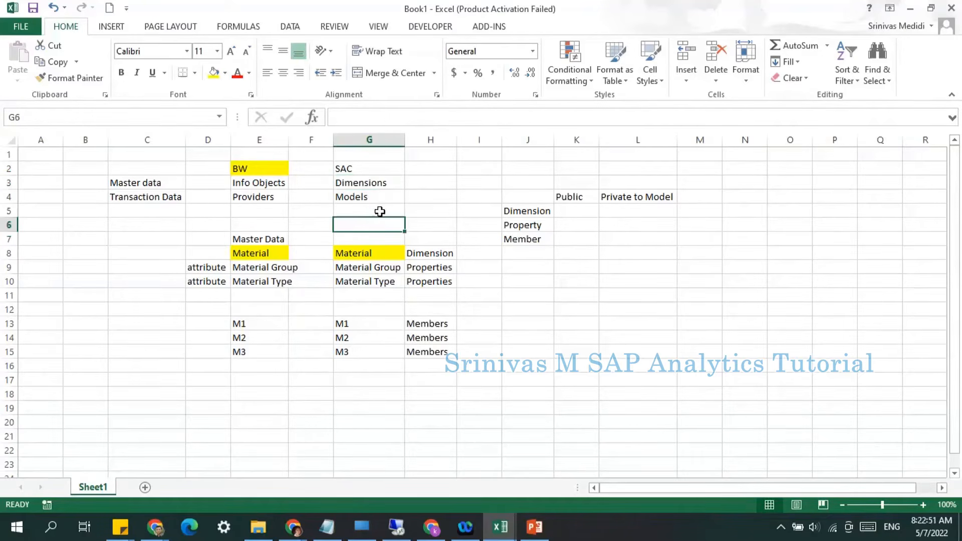
click(359, 185)
click(371, 196)
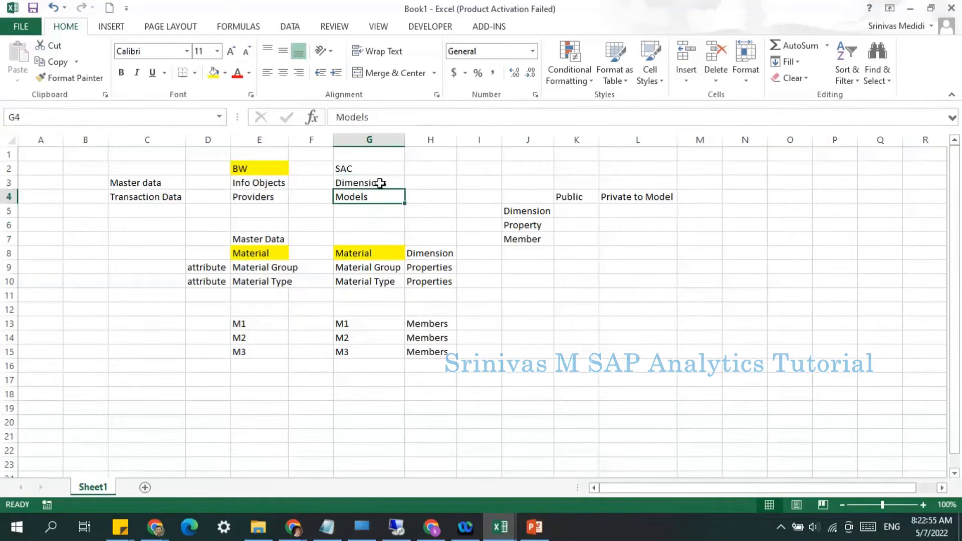
click(380, 183)
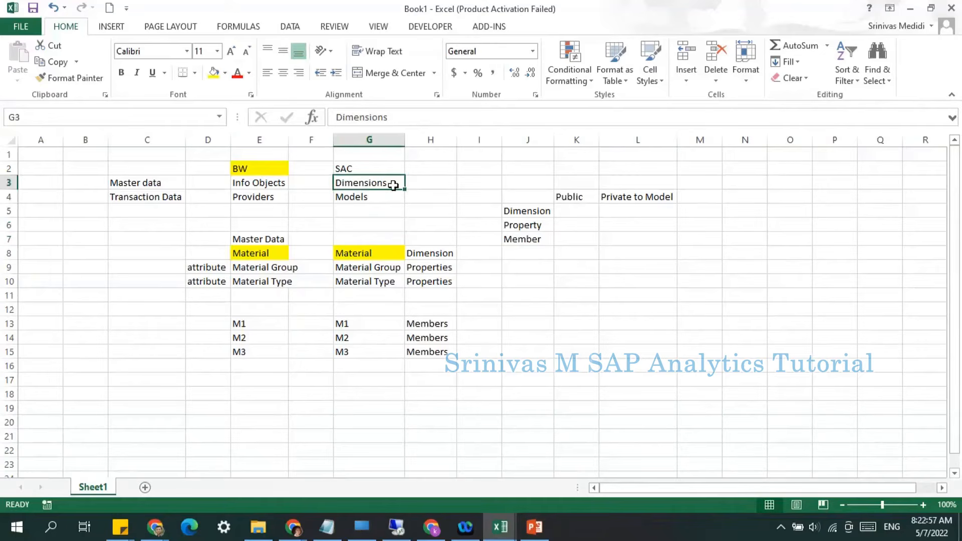
click(373, 200)
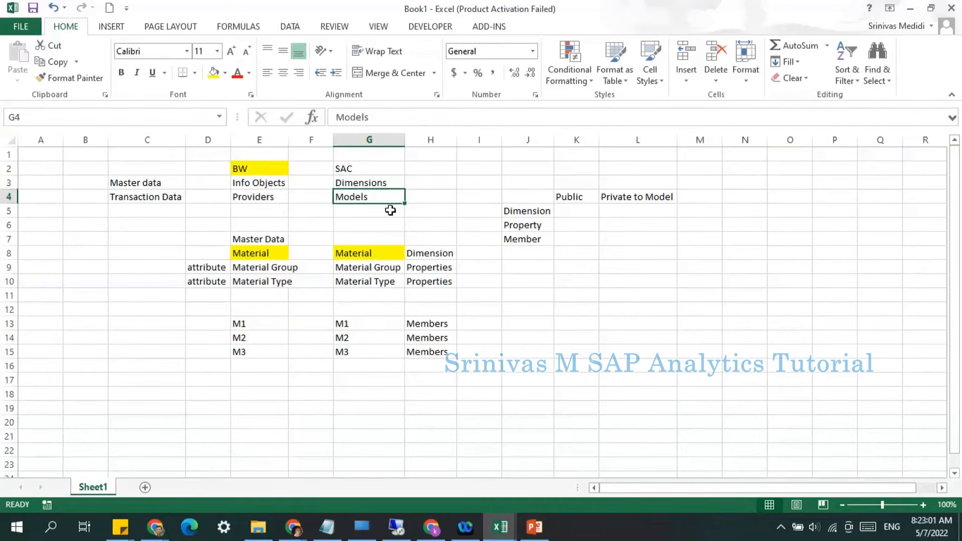
click(373, 183)
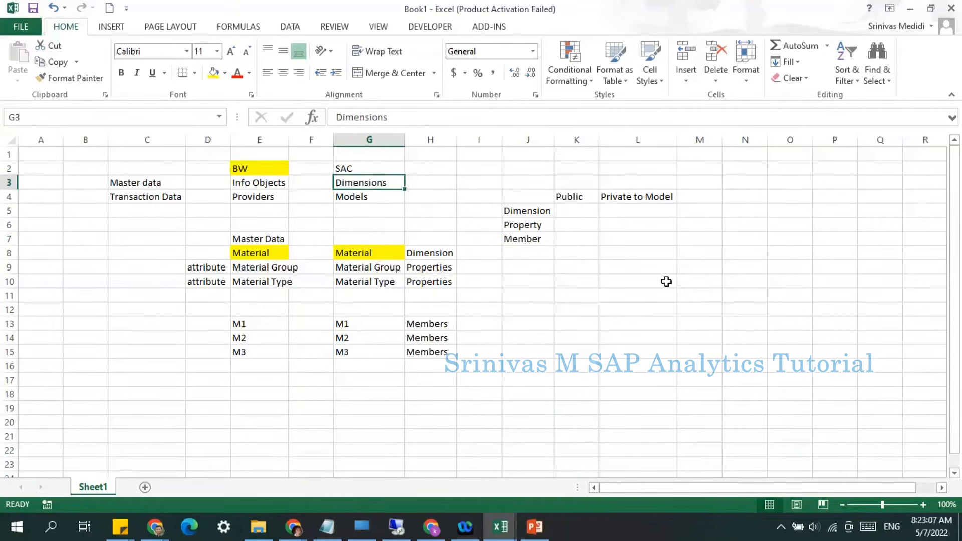
- Examine the SAC Material example in column G, from Material and its Material Group and Material Type properties to the M1 to M3 members
click(351, 254)
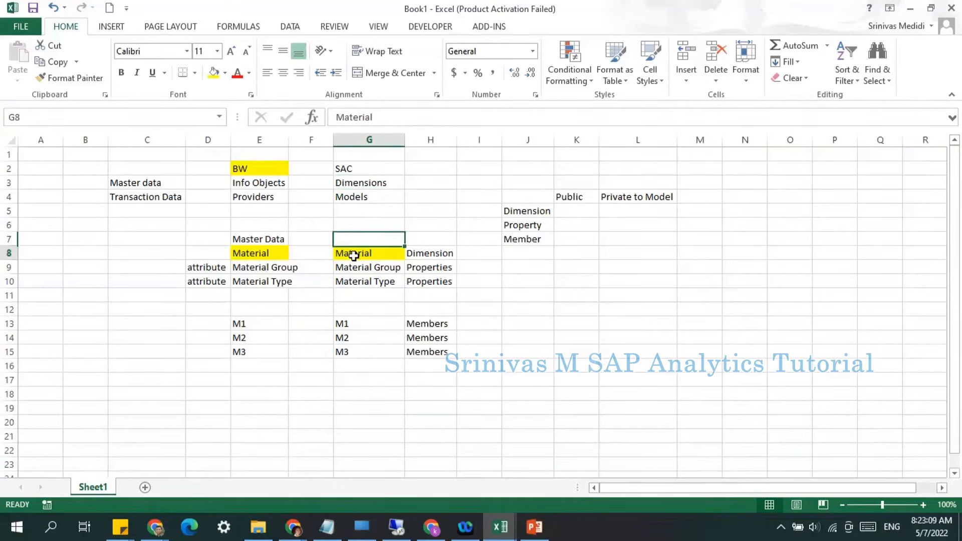
click(359, 267)
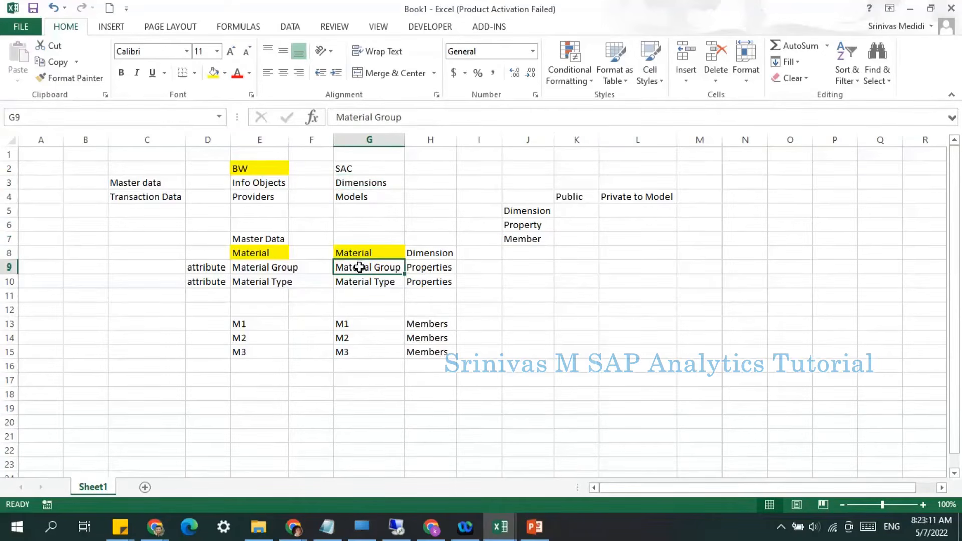
click(352, 282)
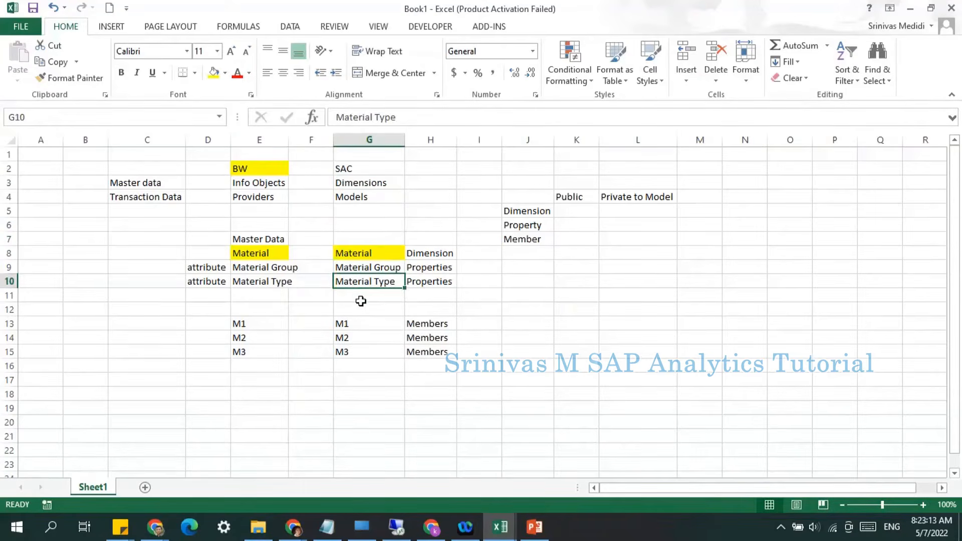
click(361, 297)
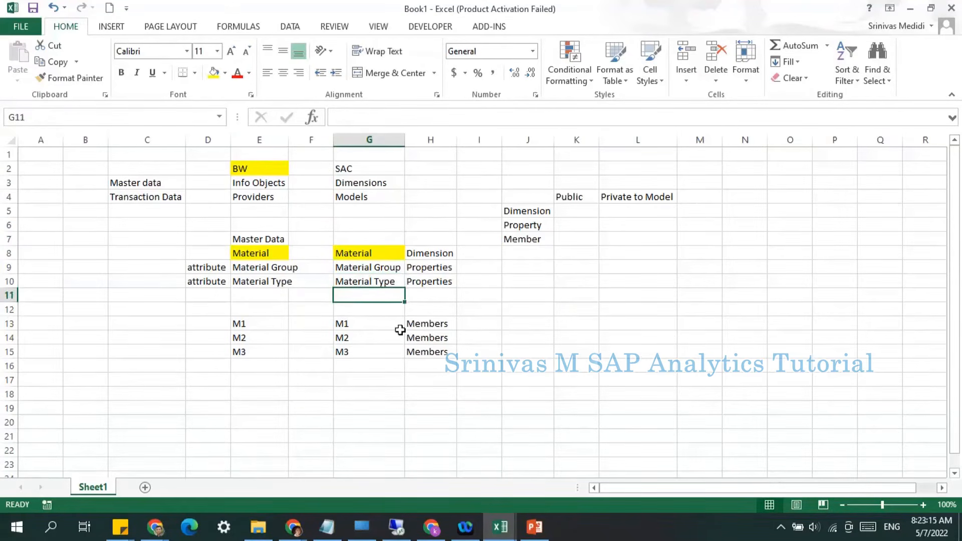
drag(377, 269, 383, 298)
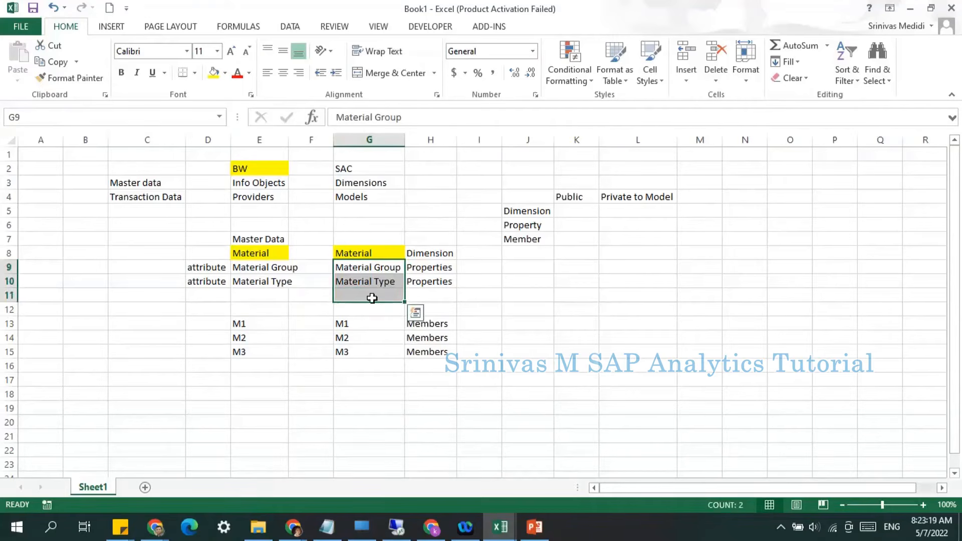
click(386, 253)
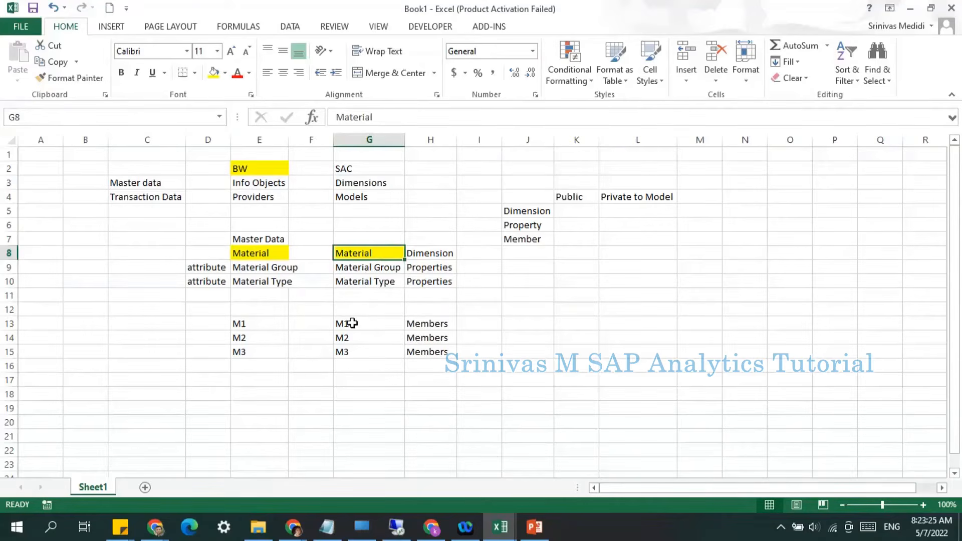
drag(348, 319, 443, 326)
click(398, 364)
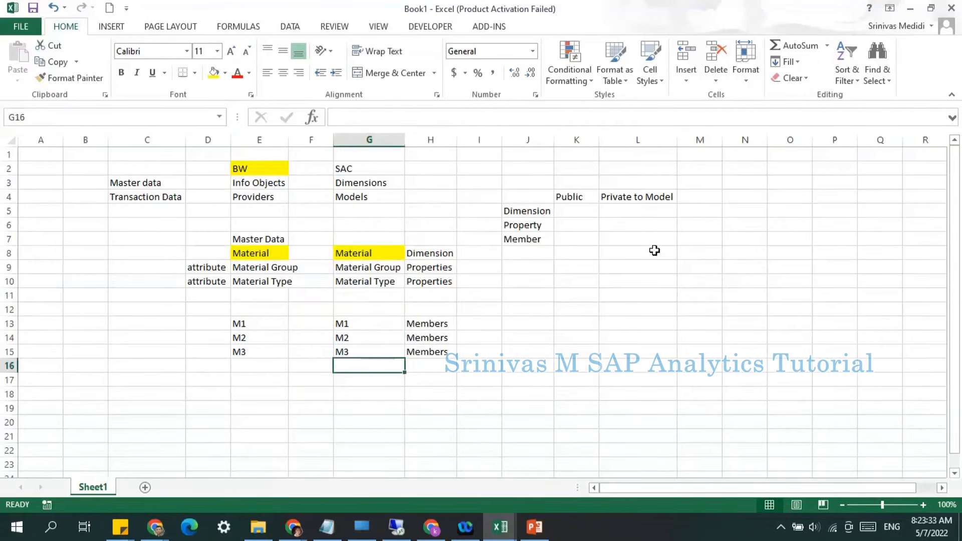
drag(651, 328, 844, 327)
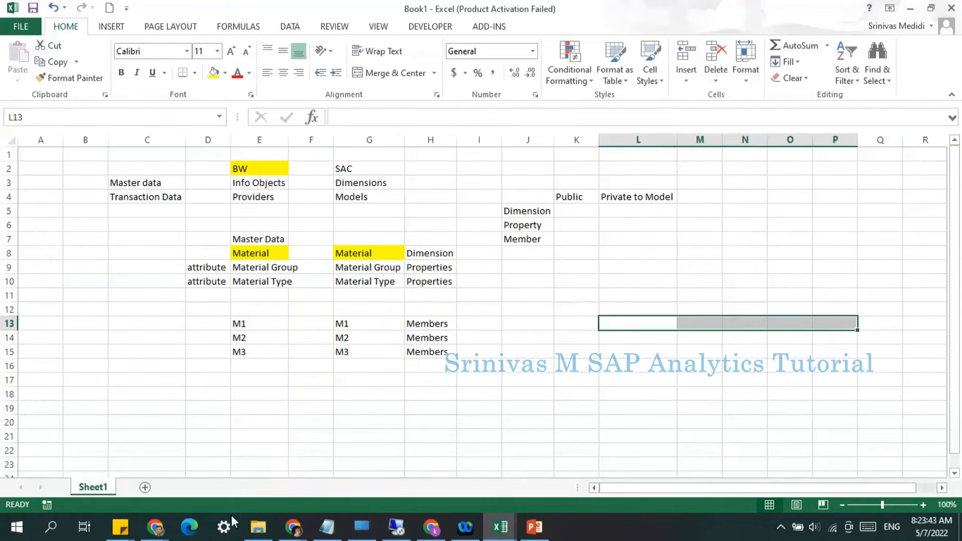
- Switch to SAP Analytics Cloud in Chrome, start a new model from the SAC TRAINING folder and show the Modeler's Public Dimensions
click(155, 527)
click(219, 494)
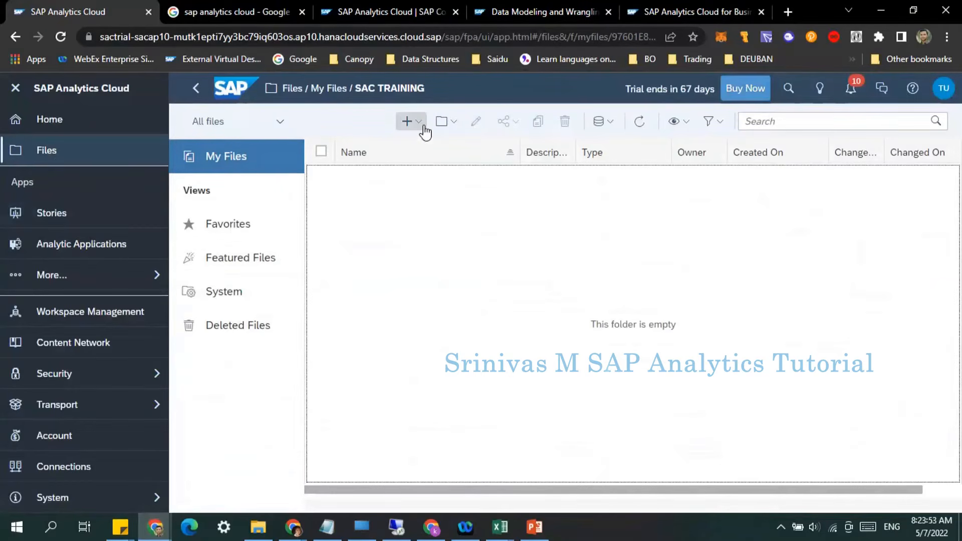
click(408, 123)
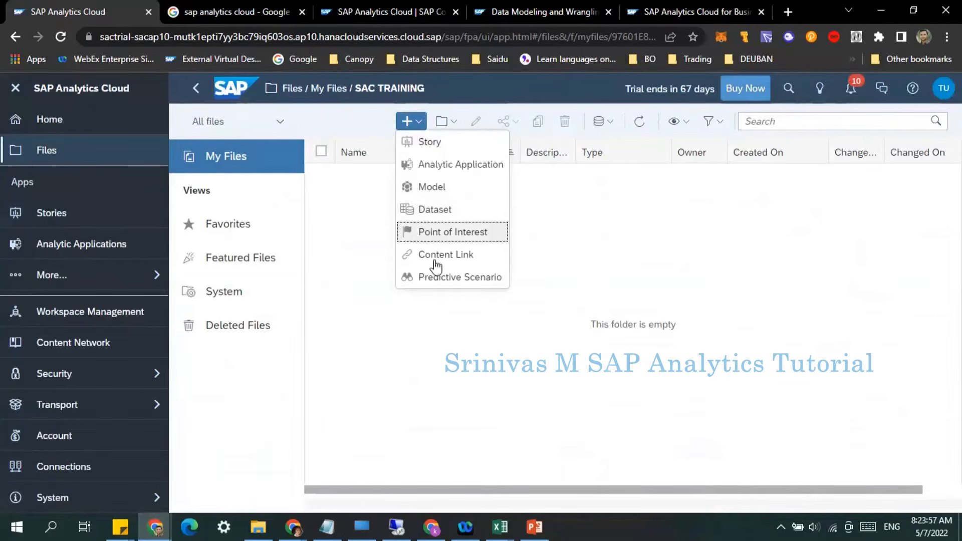
click(428, 192)
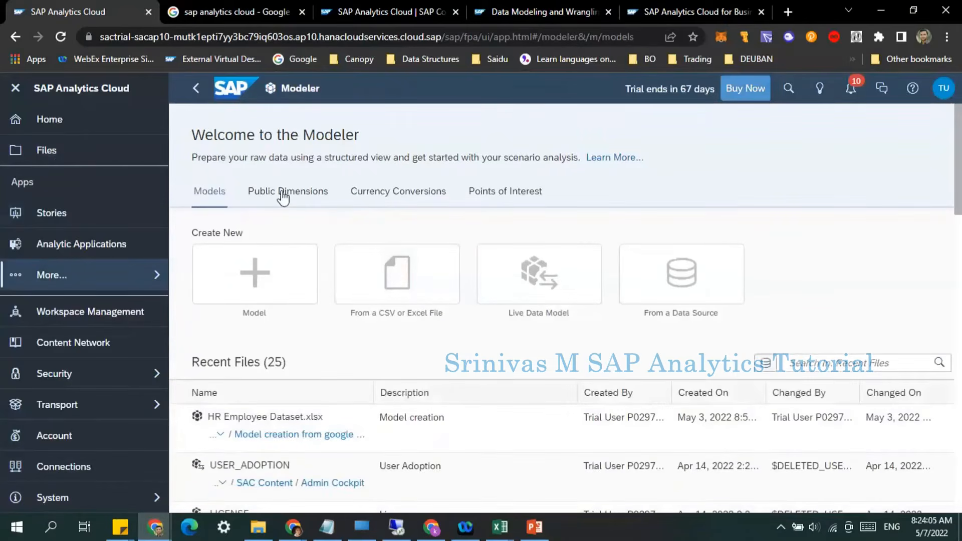
click(279, 196)
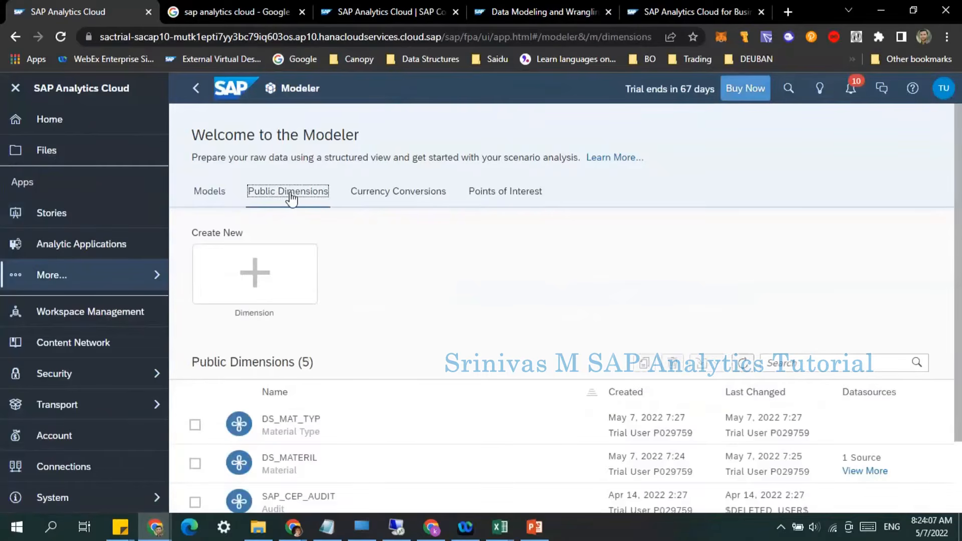
- Compare the Modeler's Models and Public Dimensions pages and look through the list of existing public dimensions
click(210, 195)
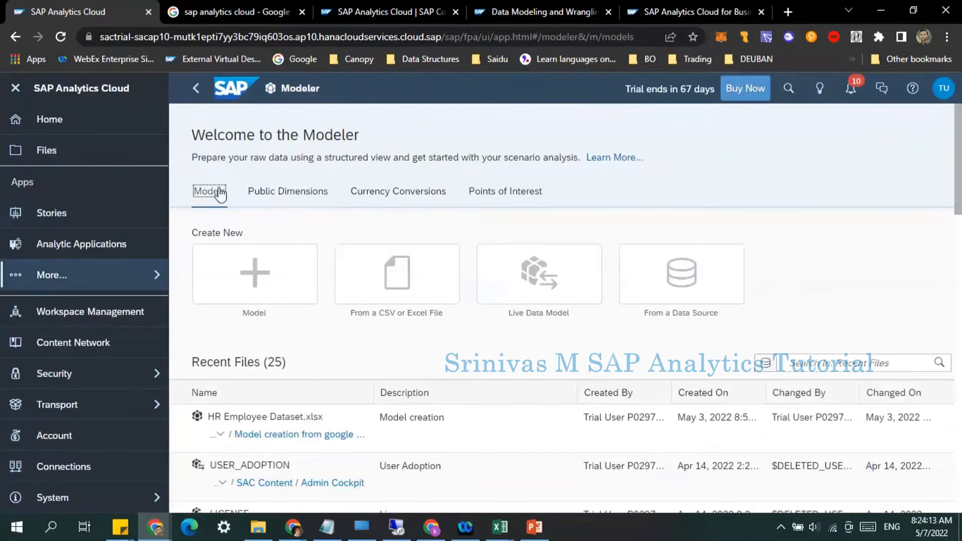
click(278, 191)
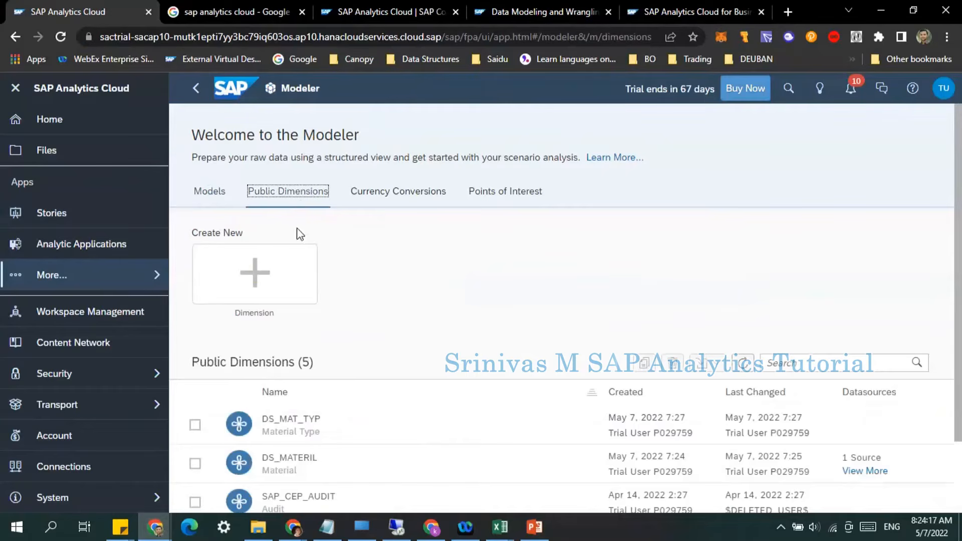
click(213, 193)
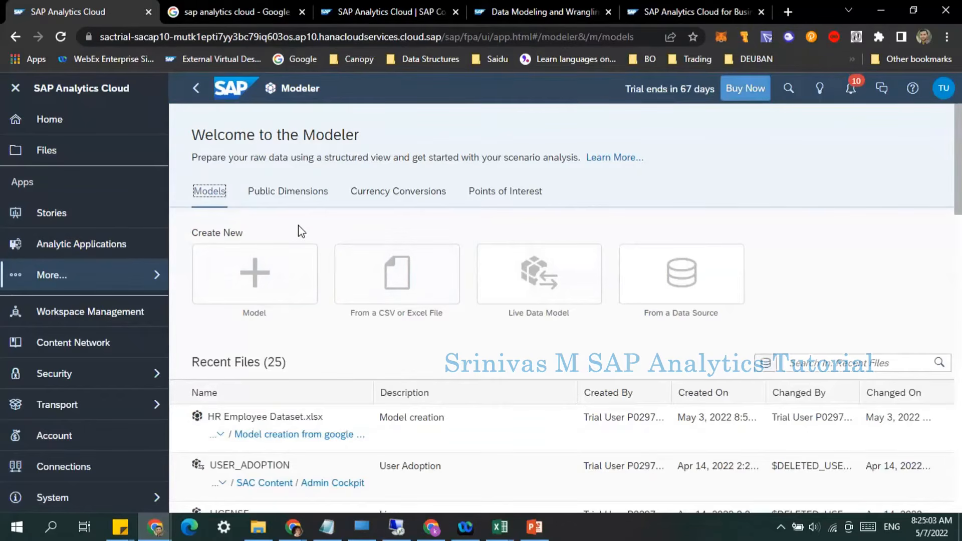
click(292, 195)
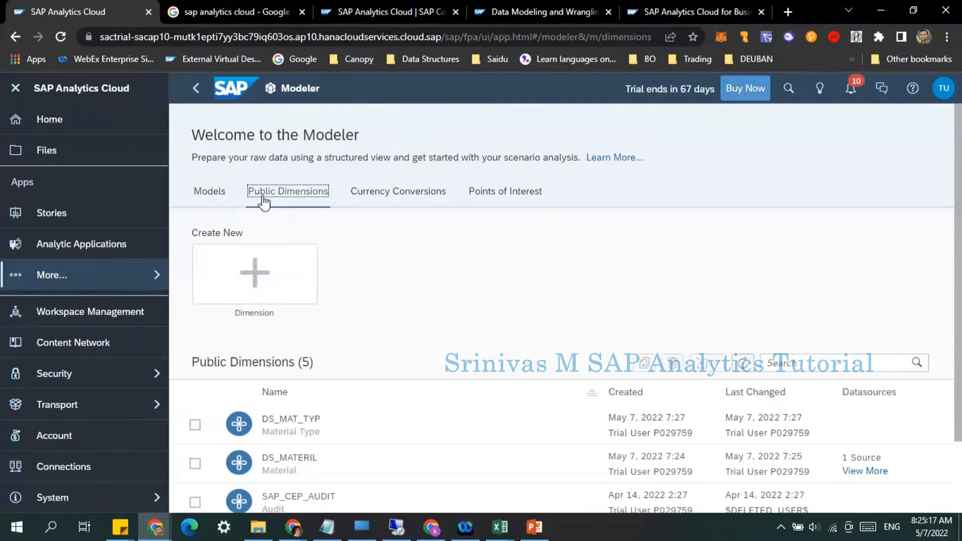
scroll(271, 419, down, 2)
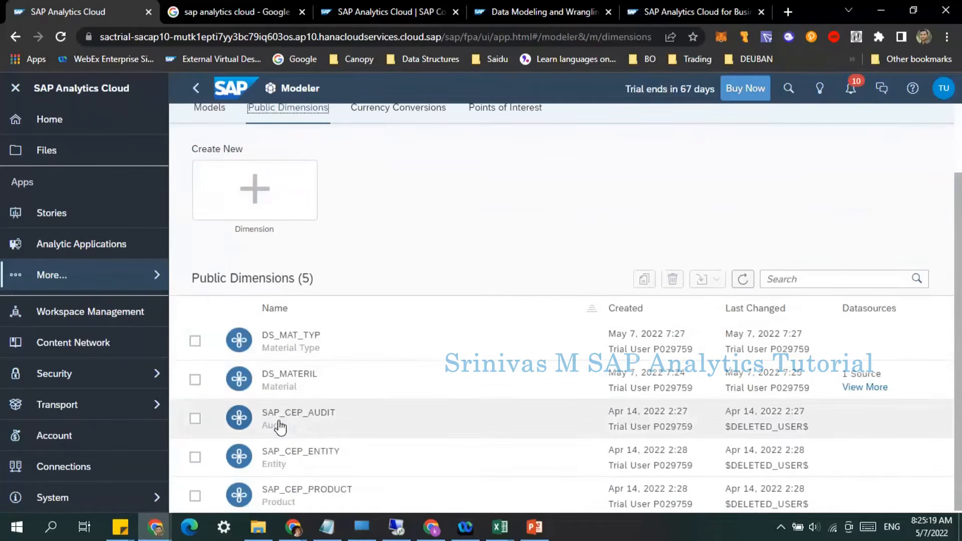
scroll(285, 414, up, 2)
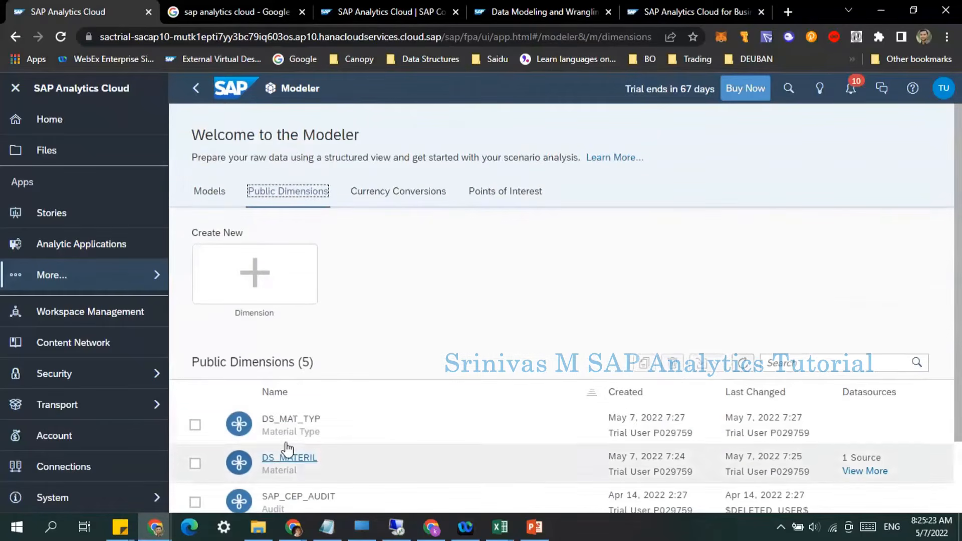
scroll(286, 446, down, 2)
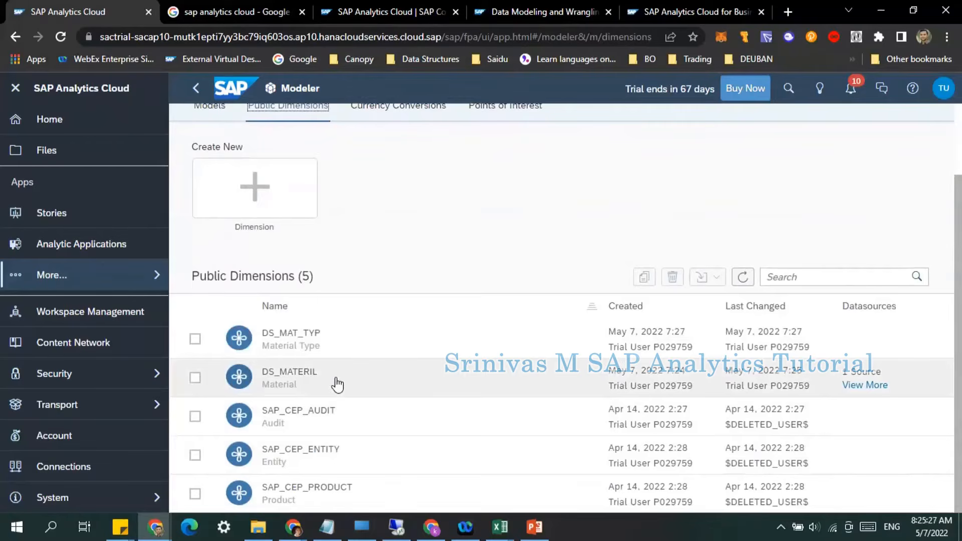
scroll(335, 383, up, 2)
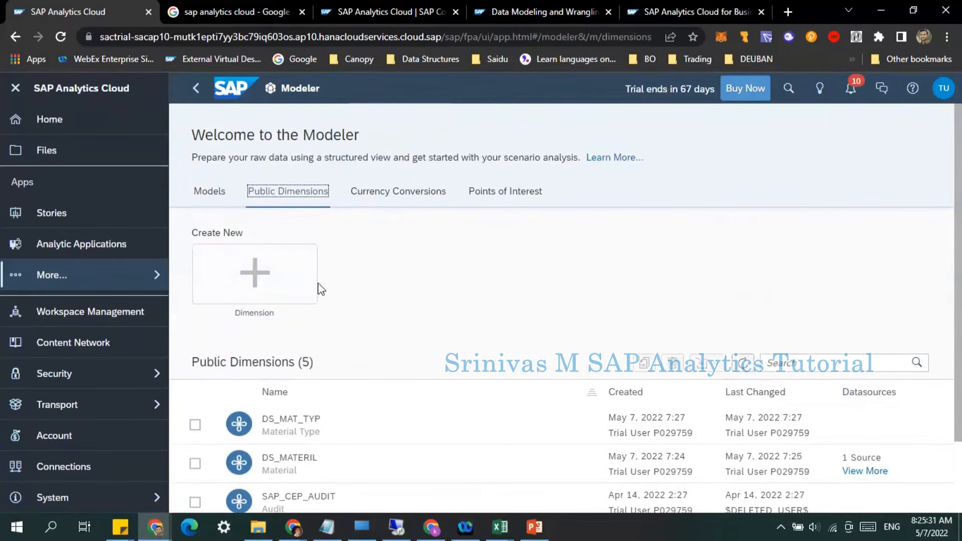
click(253, 279)
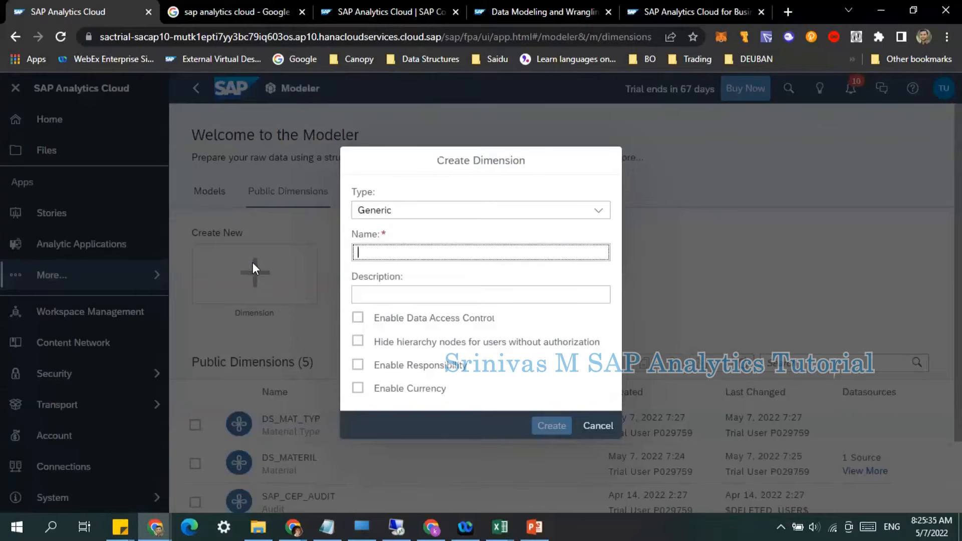
click(414, 212)
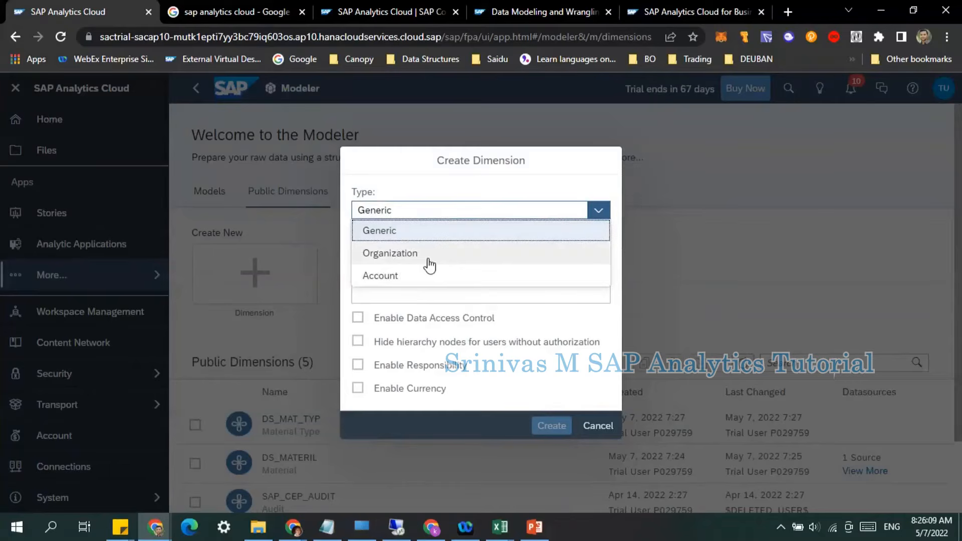
click(391, 237)
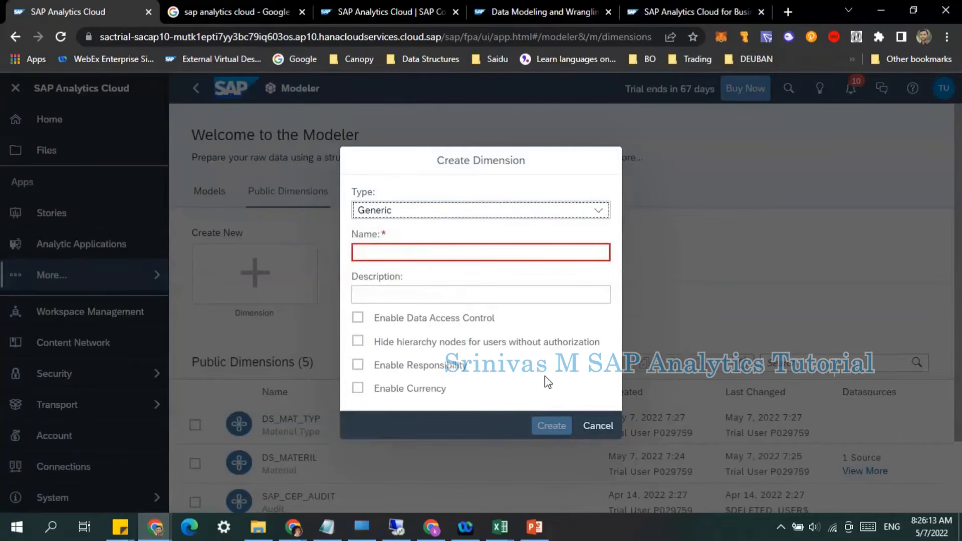
click(597, 426)
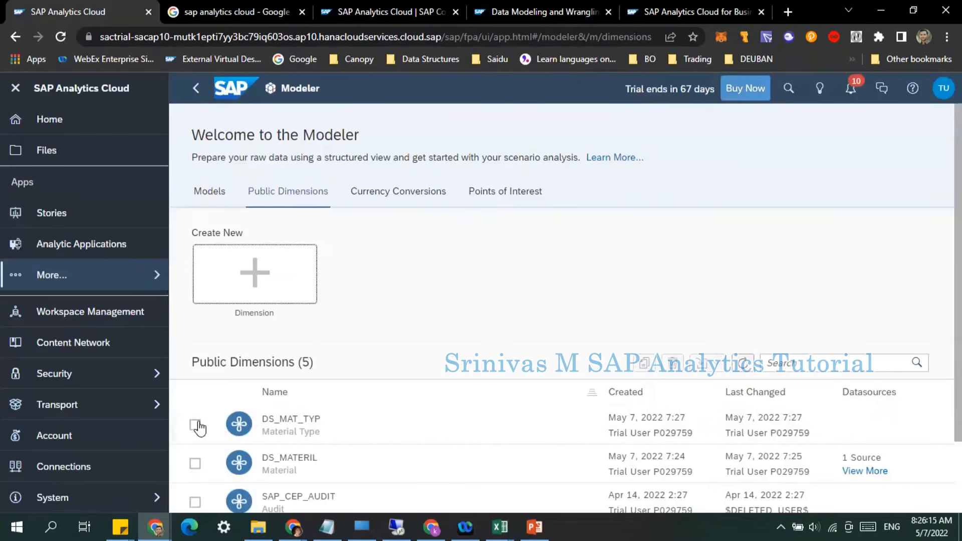
- Delete the public dimensions DS_MAT_TYP and DS_MATERIL
click(195, 425)
click(195, 463)
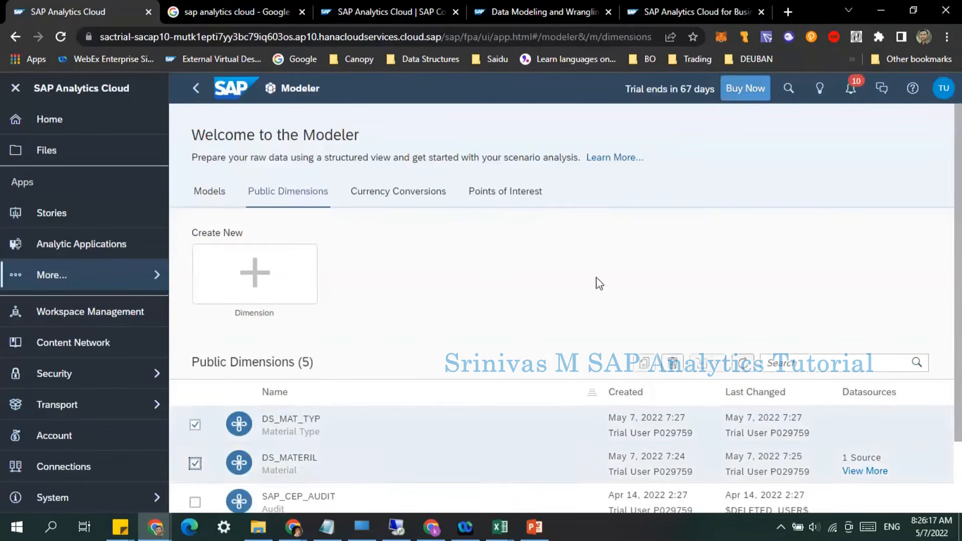
click(672, 363)
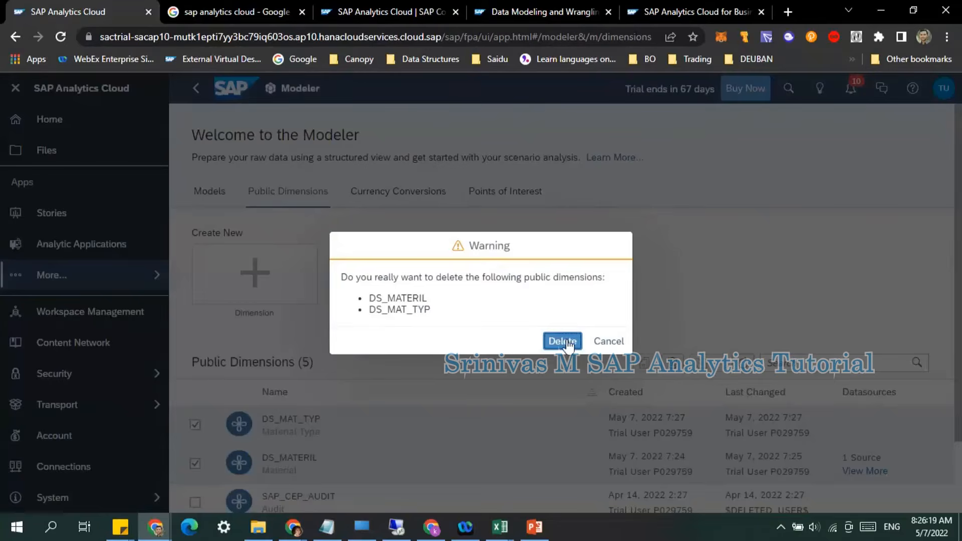
click(566, 341)
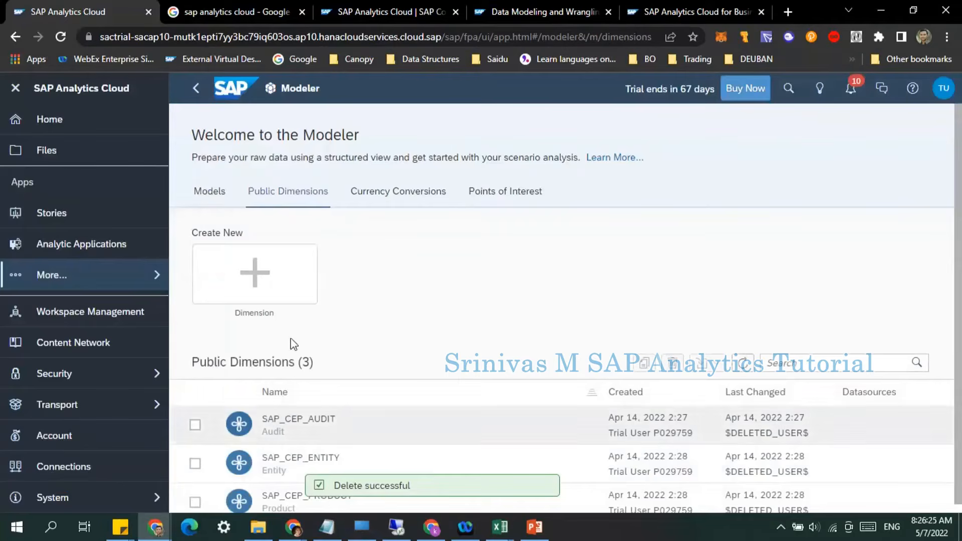
- Create a Generic public dimension named DS_MATERIAL with the description Material, leaving all enable and hide options off
click(256, 280)
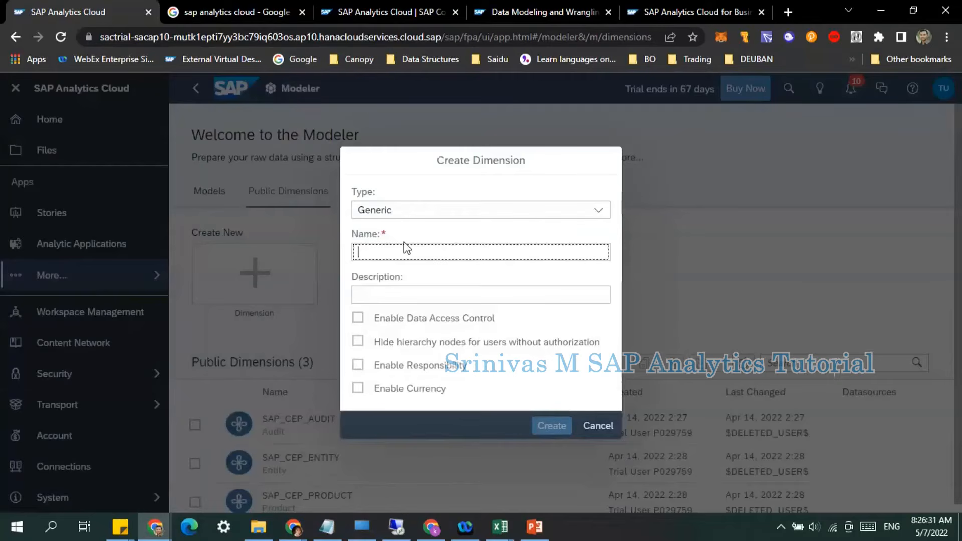
text(DS)
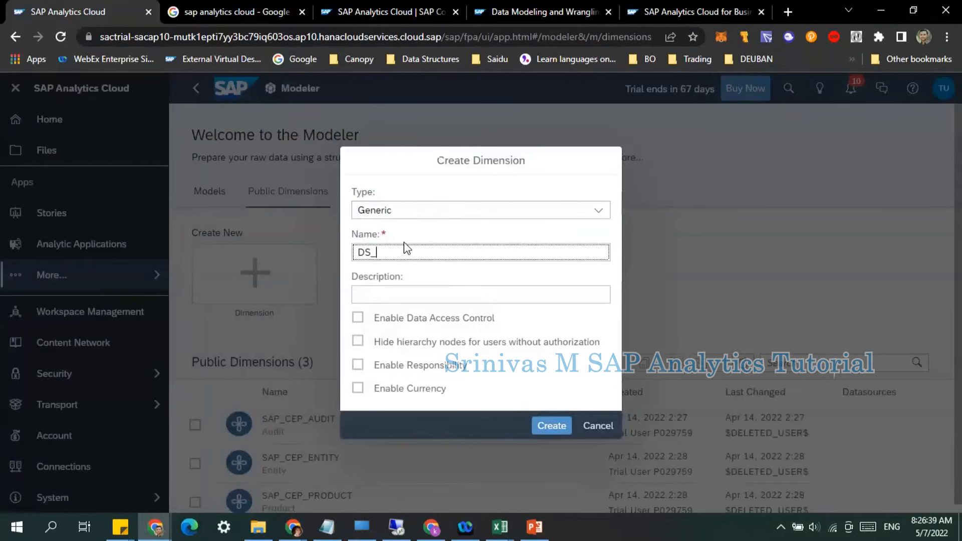
text(_MATERIAL)
key(Tab)
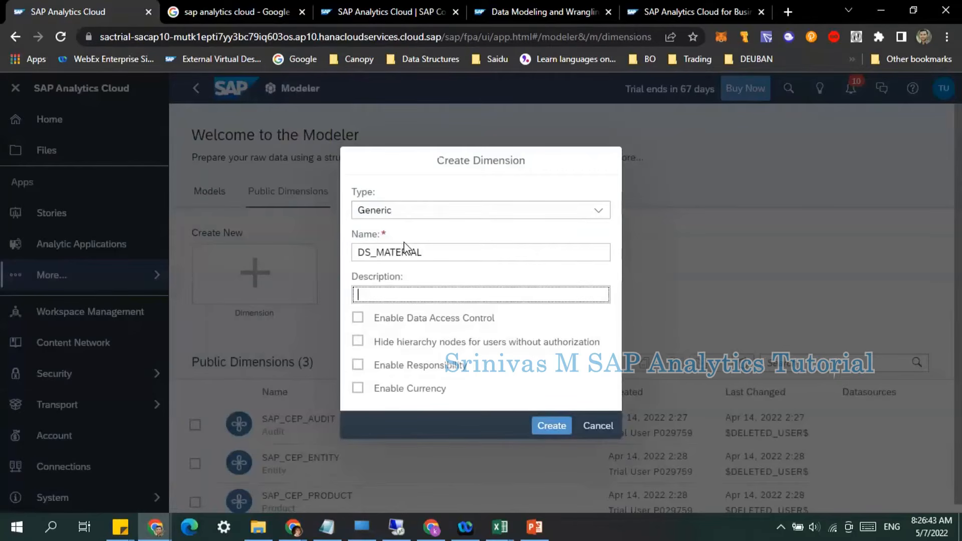
text(m)
key(BackSpace)
text(Material)
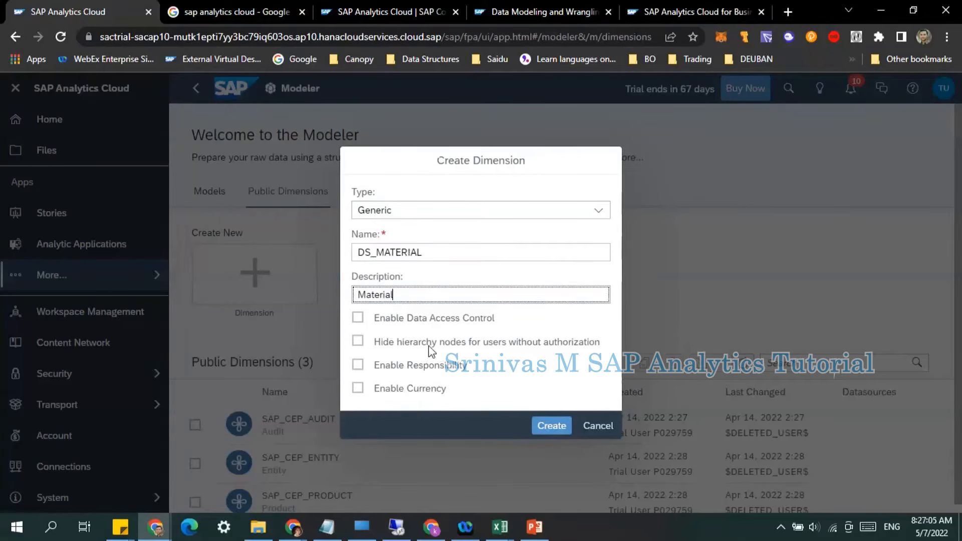
click(397, 386)
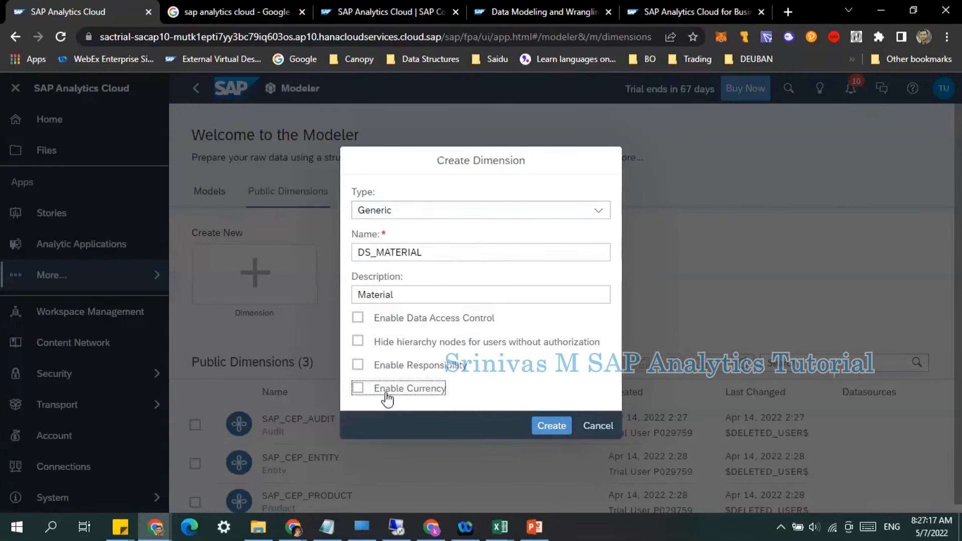
click(420, 255)
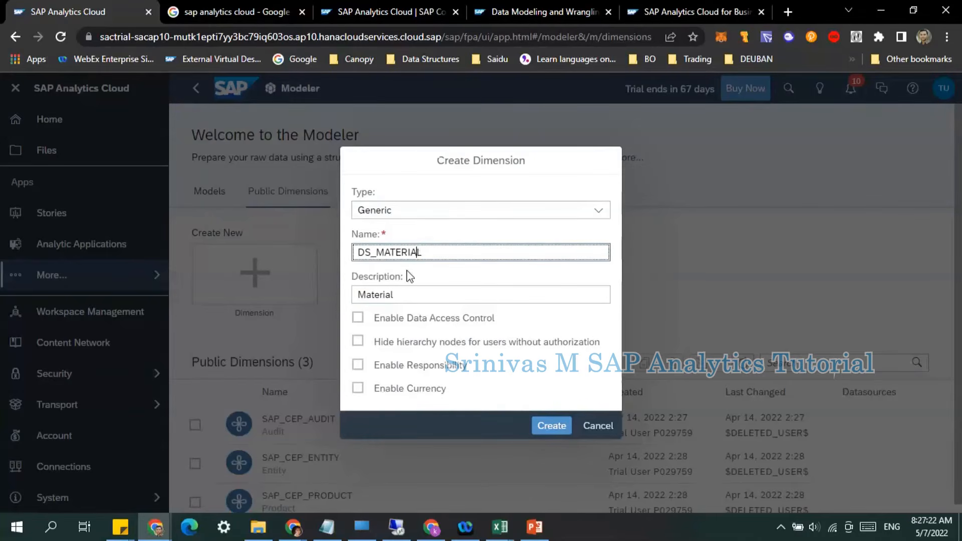
click(388, 293)
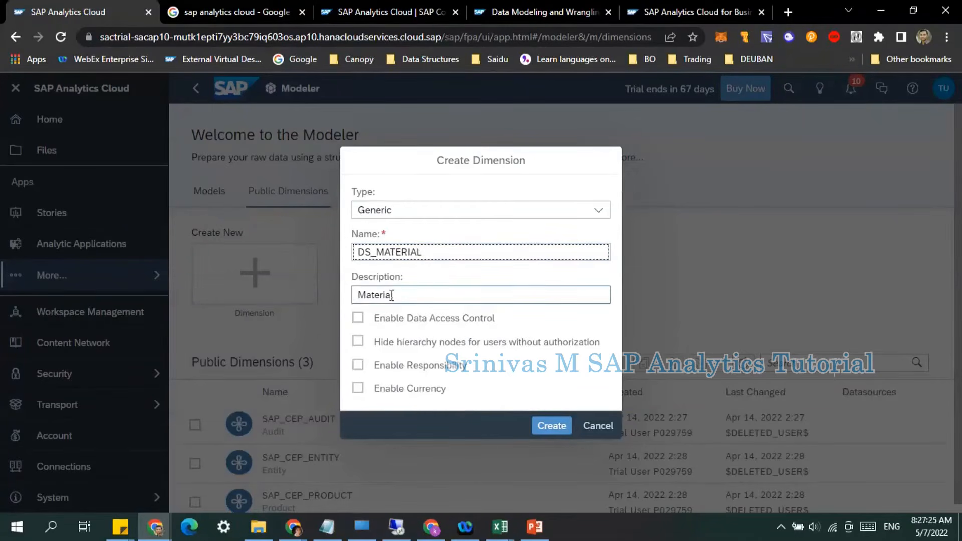
click(387, 257)
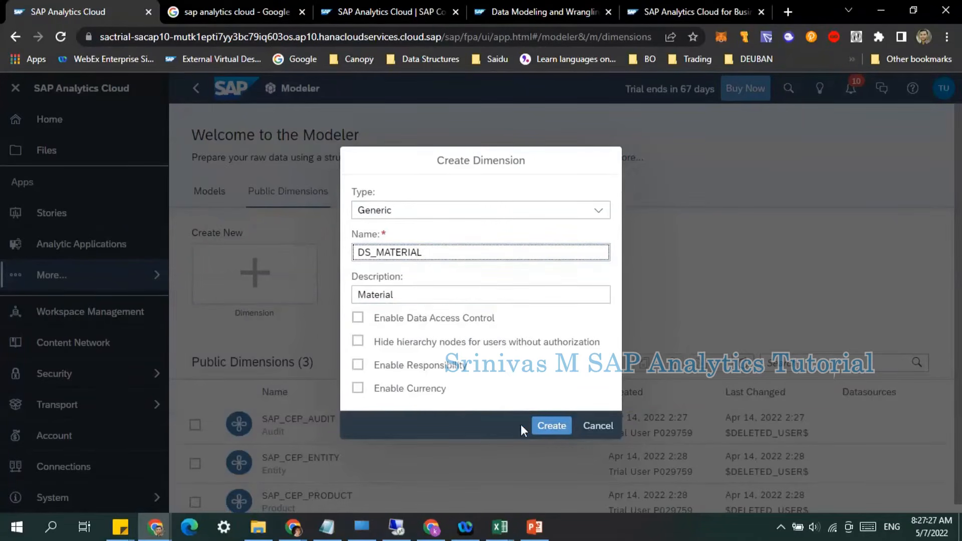
click(552, 426)
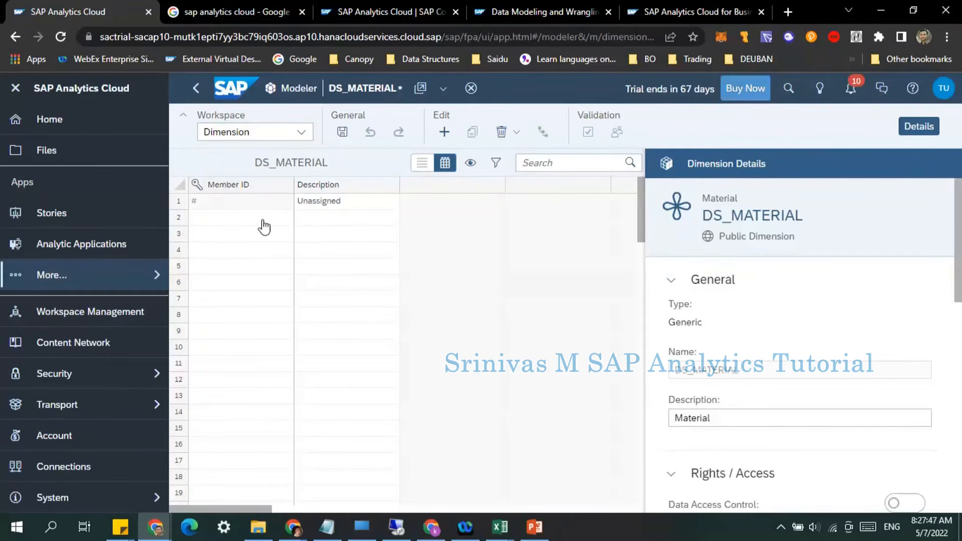
- Add member M1 with the description Material 1 in row 2 of the DS_MATERIAL grid
click(225, 221)
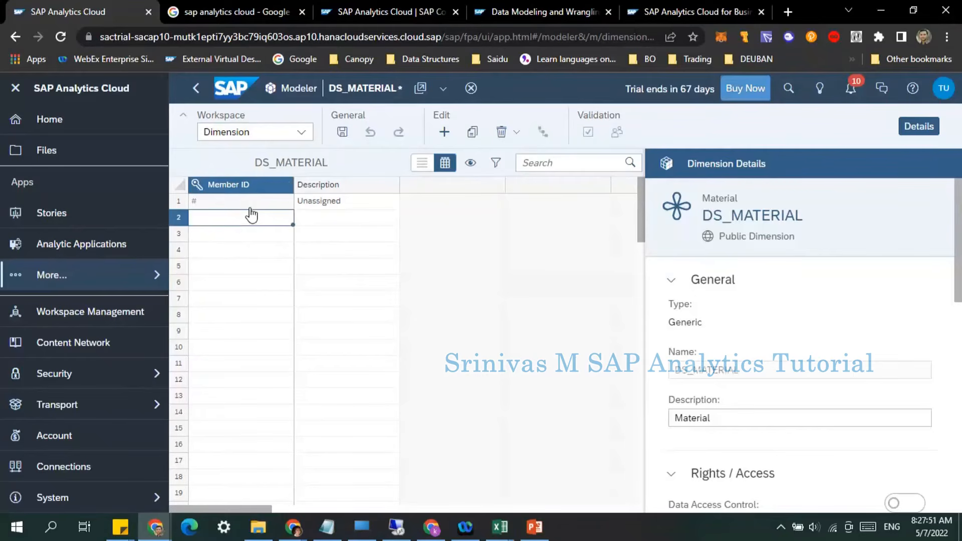
click(323, 226)
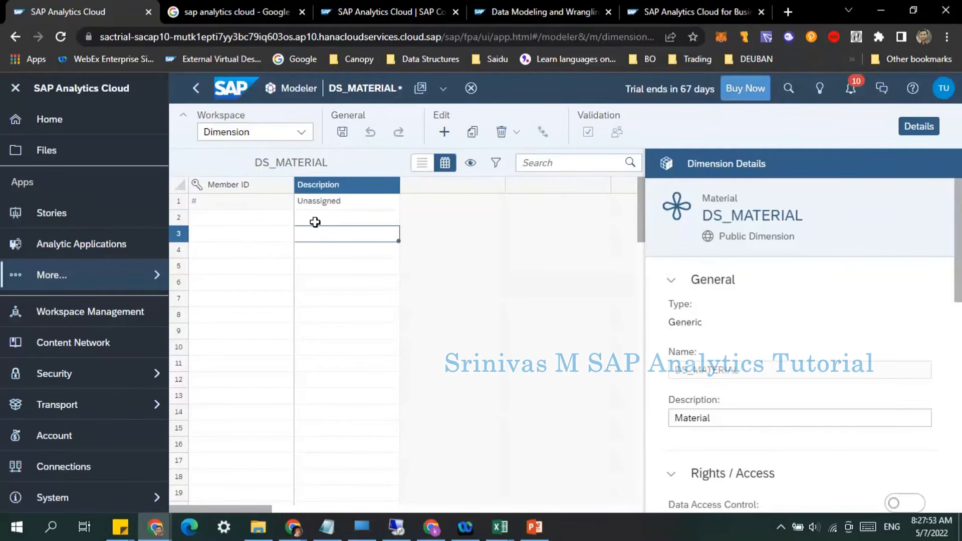
click(261, 225)
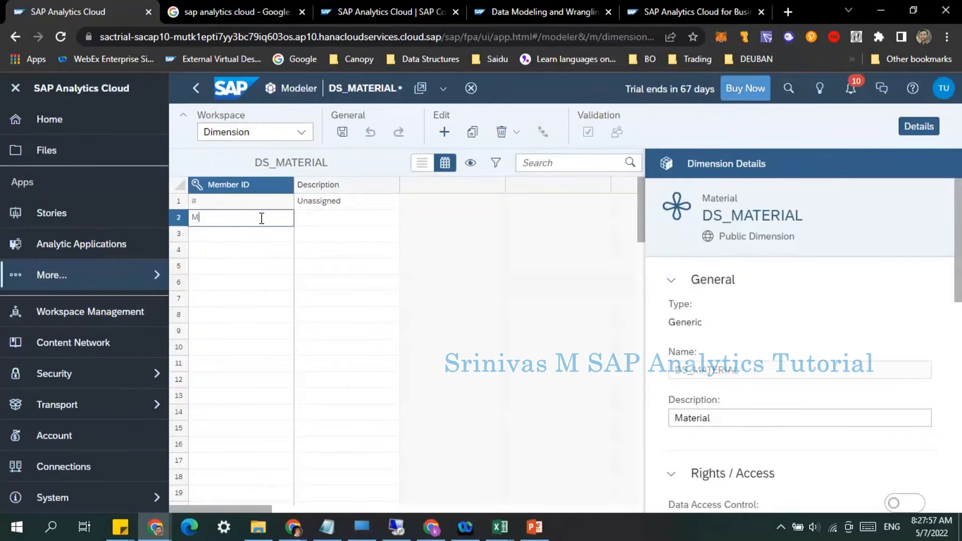
text(M1)
key(Tab)
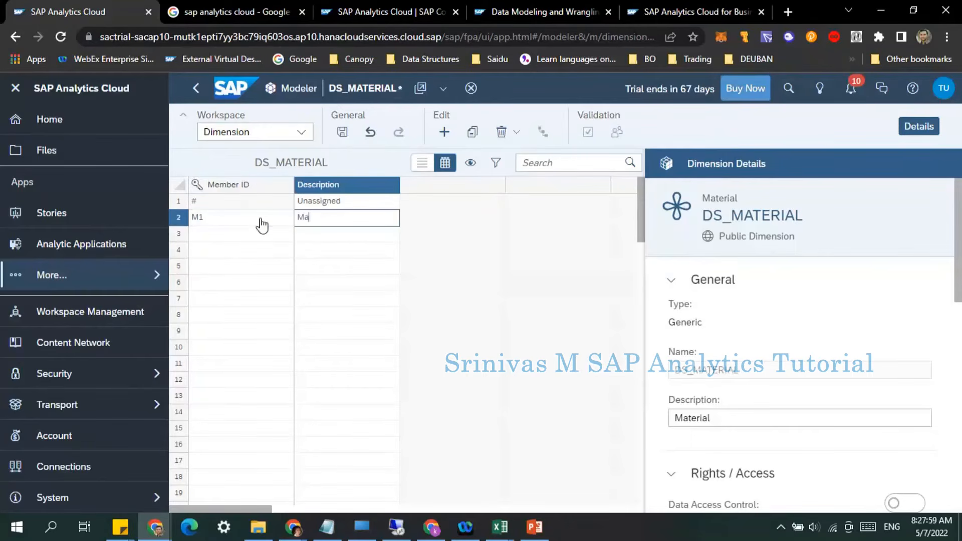
text(Material 1)
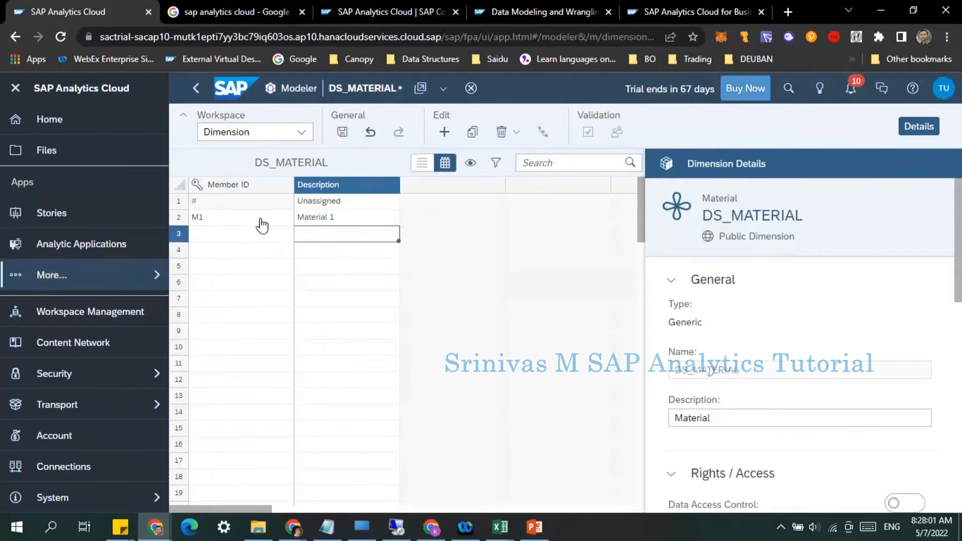
- Add member M2 with the description Material 2 in row 3 of the DS_MATERIAL grid
click(242, 232)
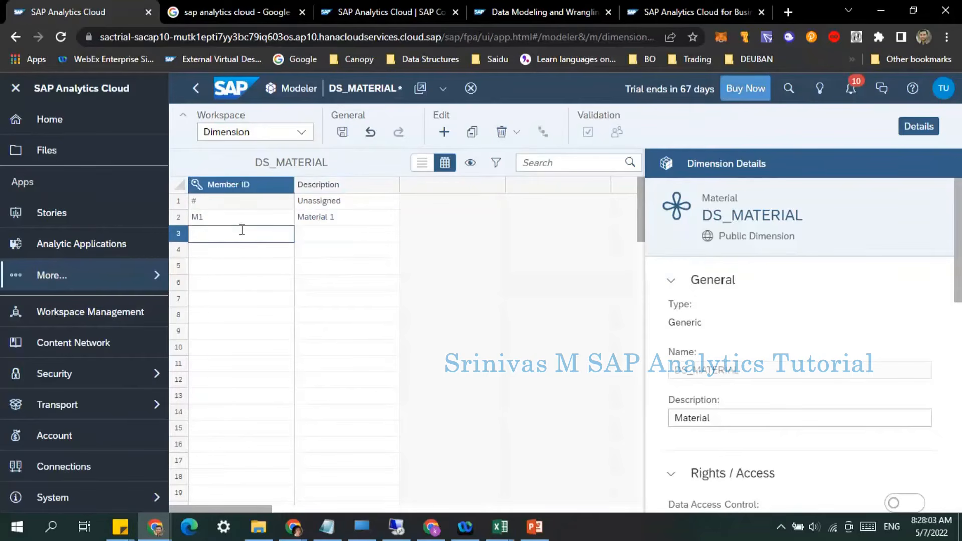
key(Tab)
text(M)
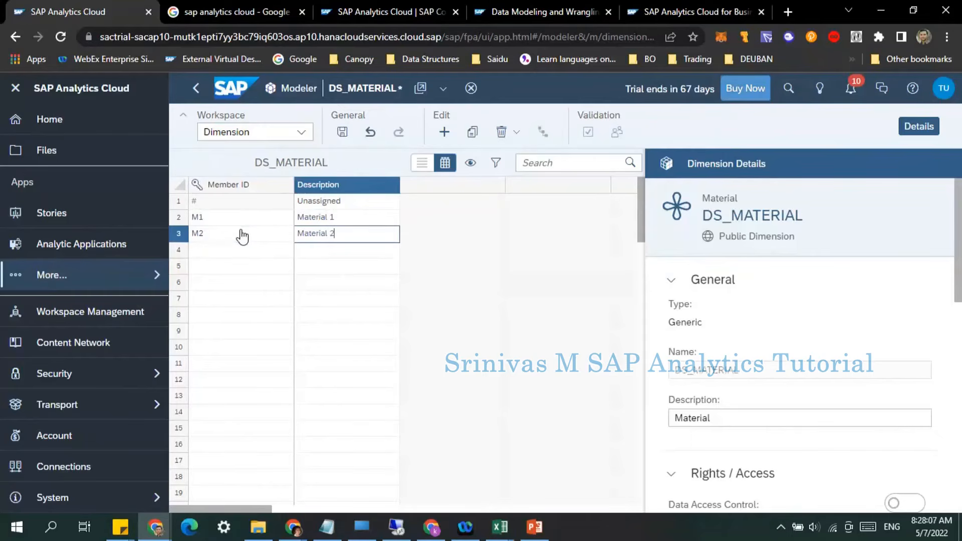
key(Return)
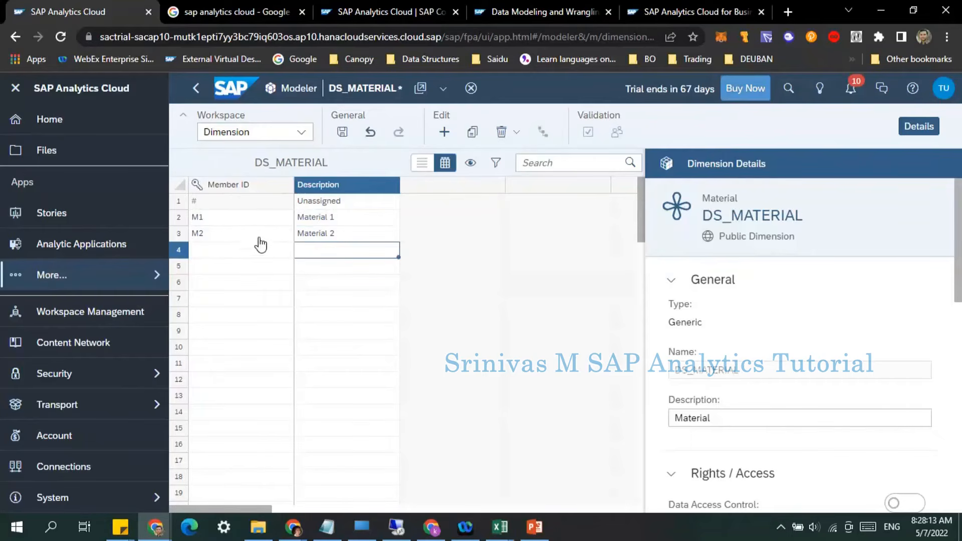
- Save the DS_MATERIAL dimension and hide its dimension details
click(243, 235)
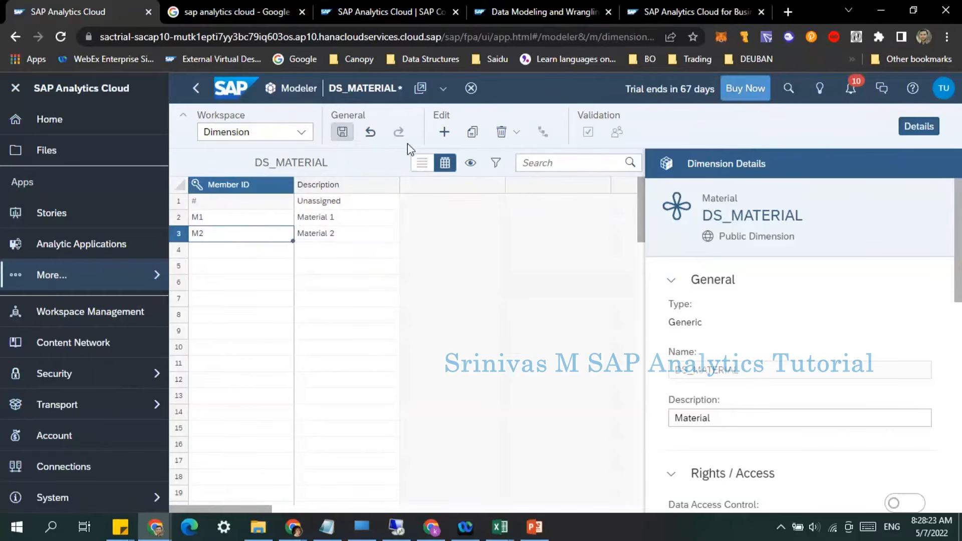
click(343, 134)
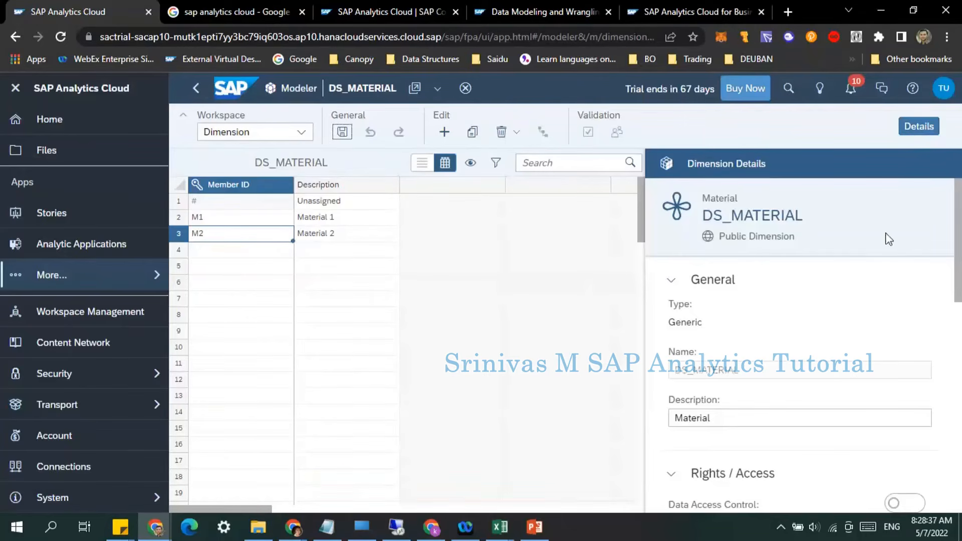
click(918, 129)
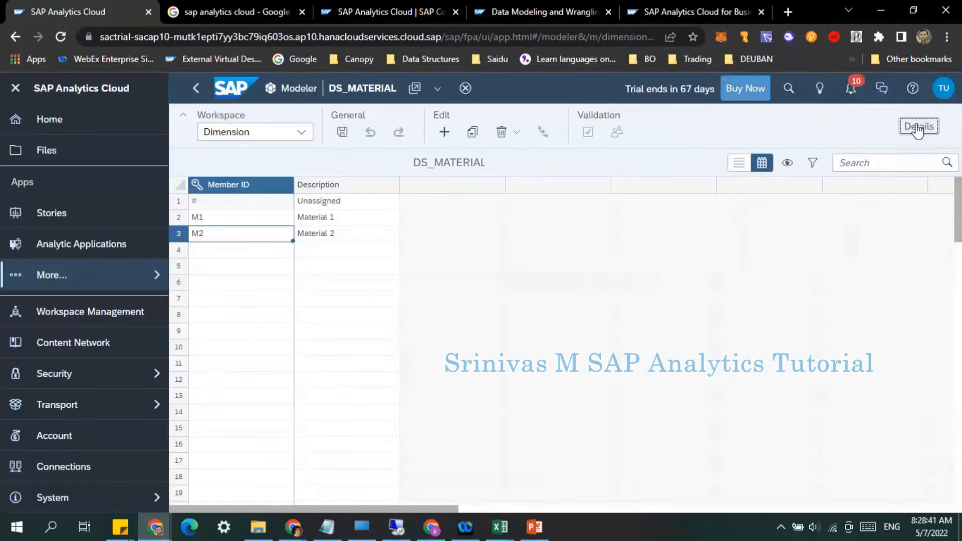
- Show the DS_MATERIAL dimension details and examine the general, rights, hierarchies and properties sections
click(920, 130)
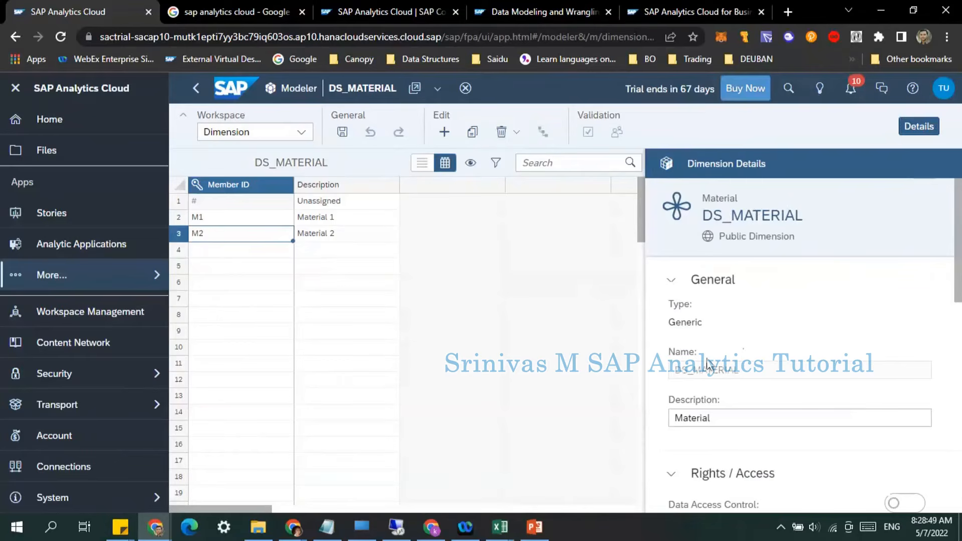
click(774, 417)
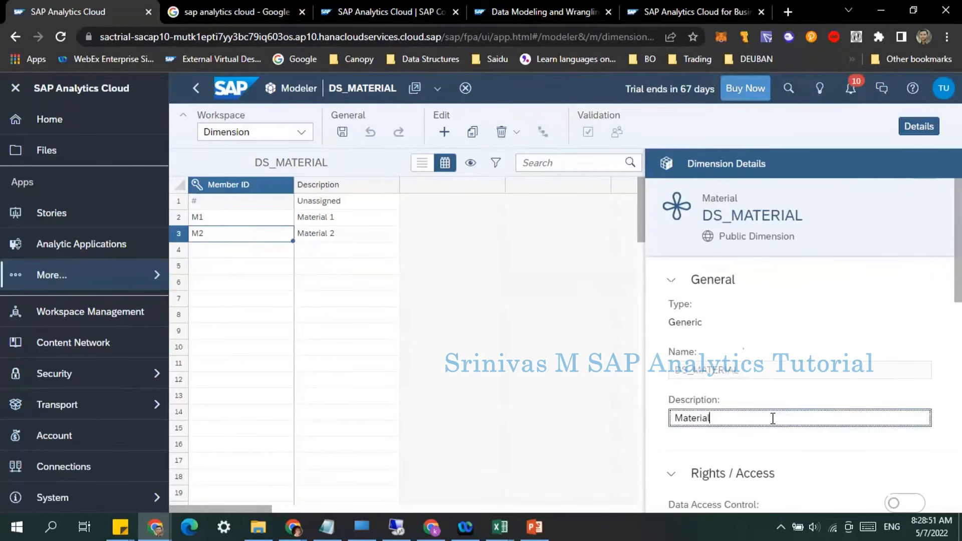
scroll(773, 415, down, 5)
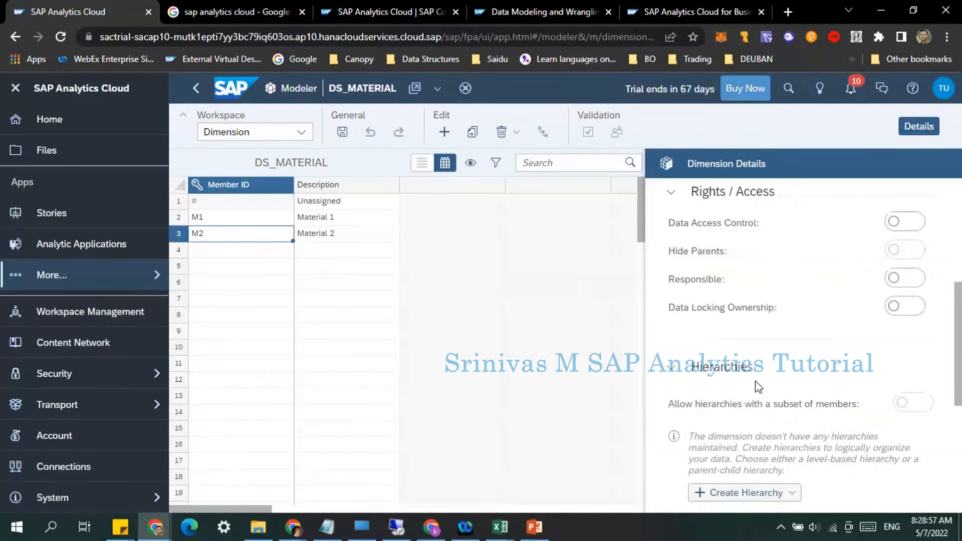
scroll(757, 386, down, 2)
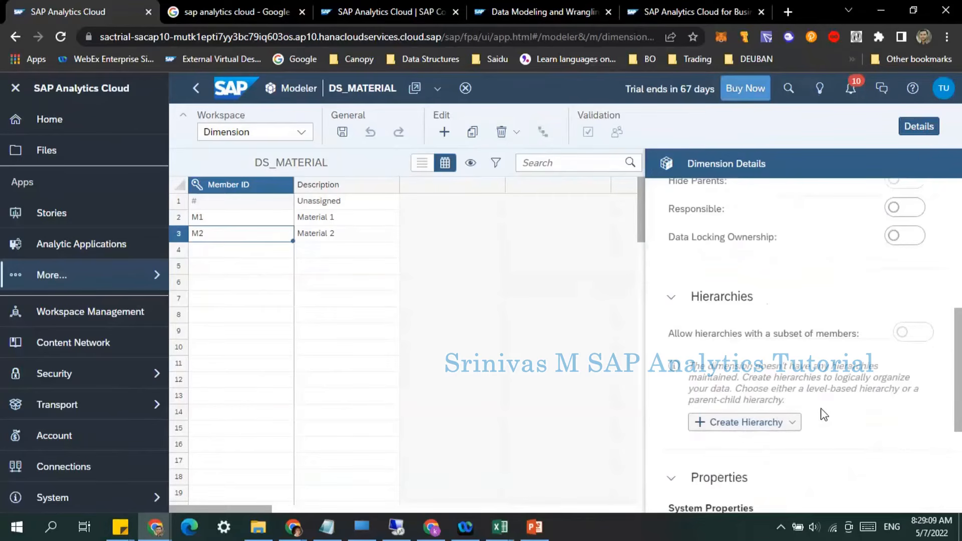
scroll(822, 409, down, 4)
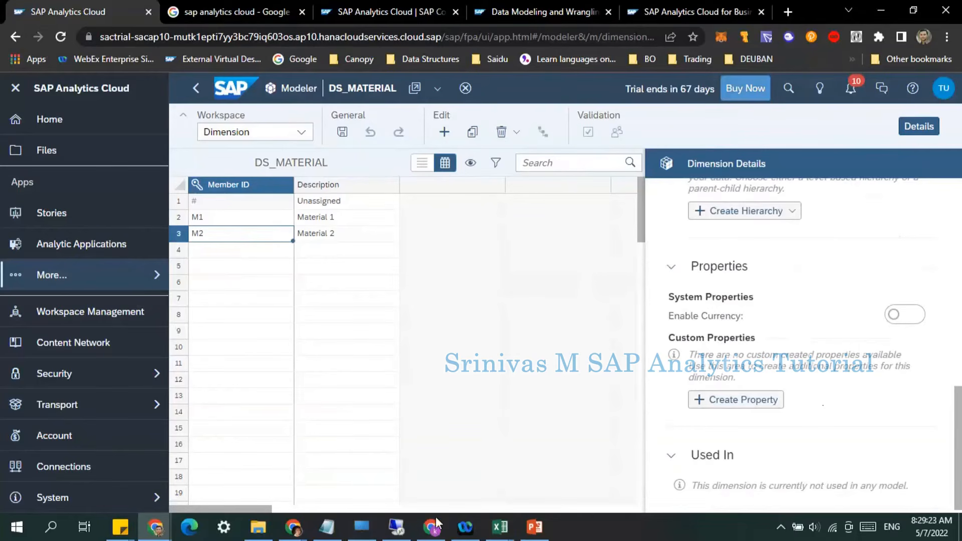
- Switch to the Book1 workbook in Excel, highlight the SAC Material Group and Material Type cells, and return to SAP Analytics Cloud
mouse_move(499, 526)
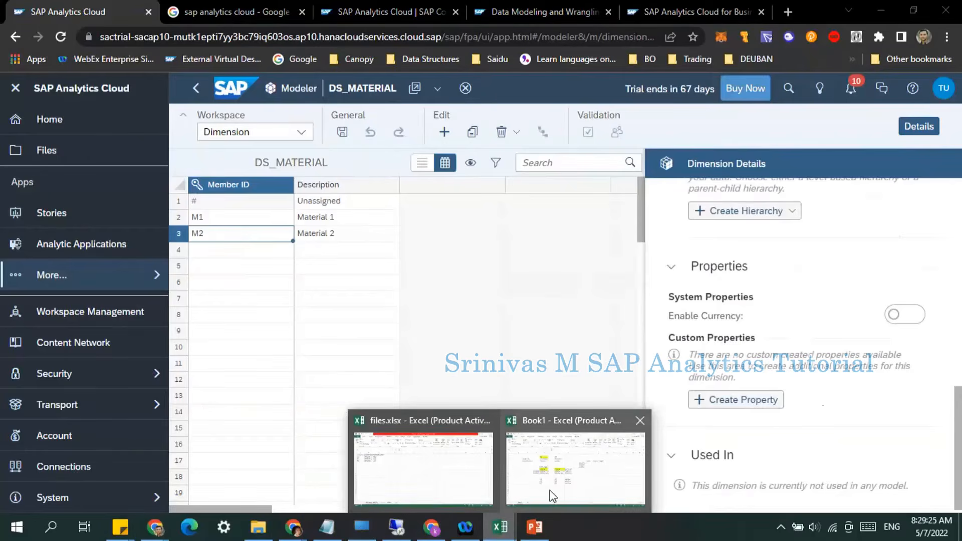
click(549, 495)
drag(361, 267, 368, 281)
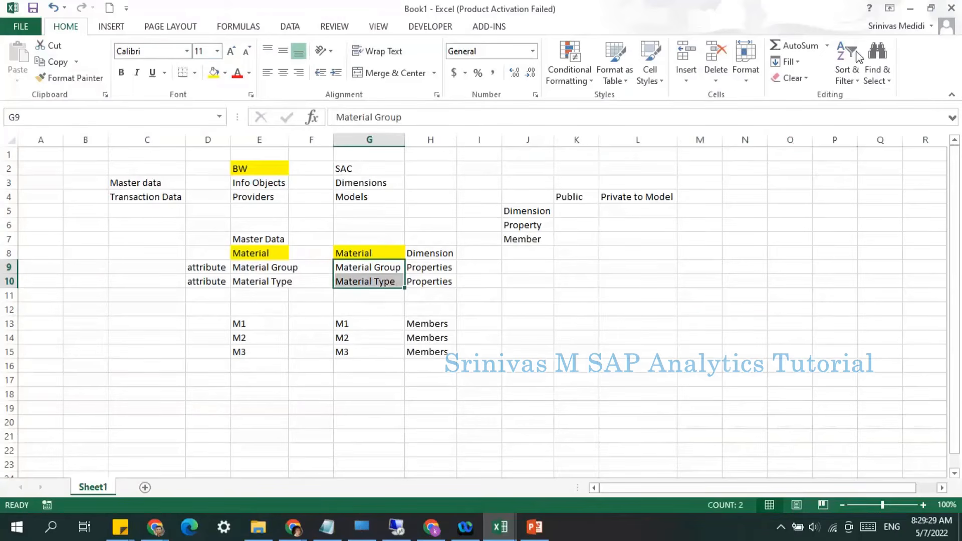
click(912, 9)
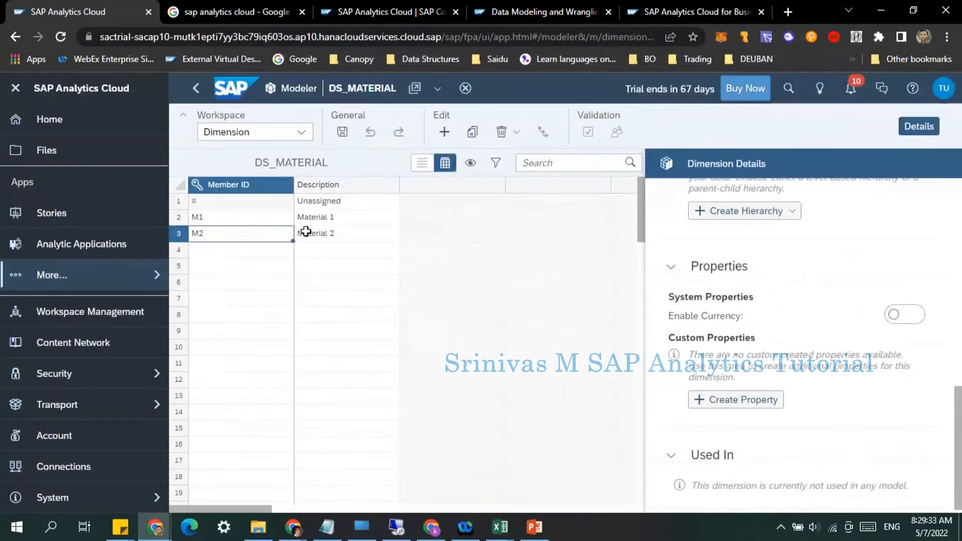
- Start a custom property for DS_MATERIAL with the ID MAT_GRP and the description Material Group
click(731, 401)
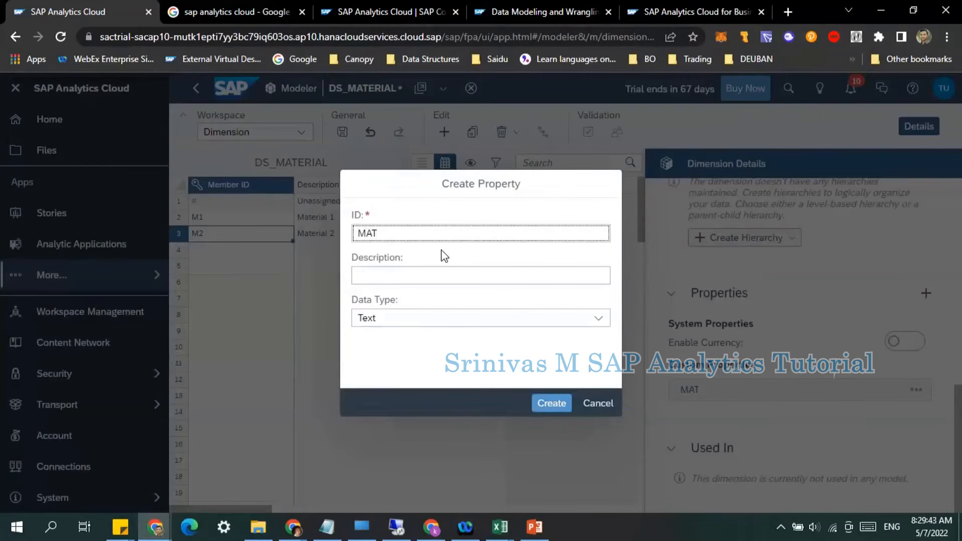
key(Tab)
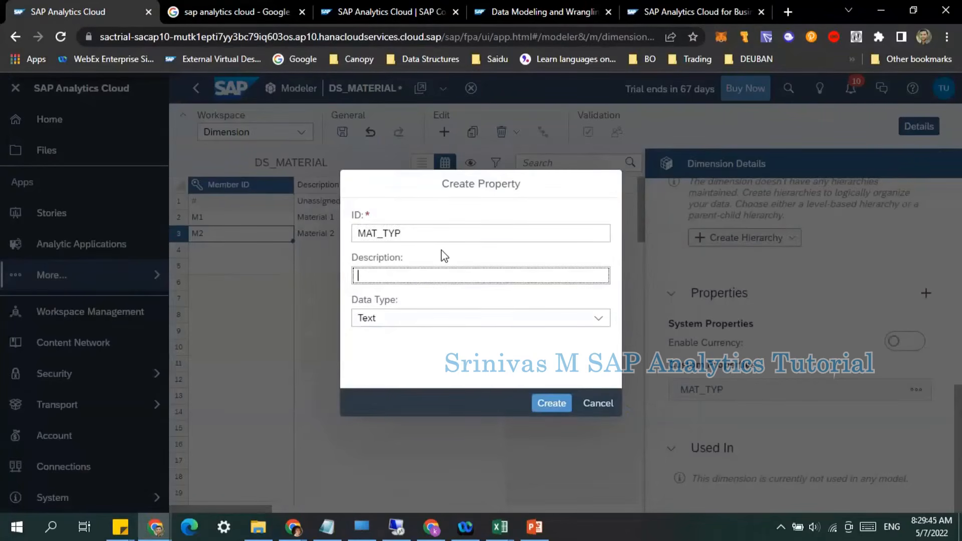
key(shift+Tab)
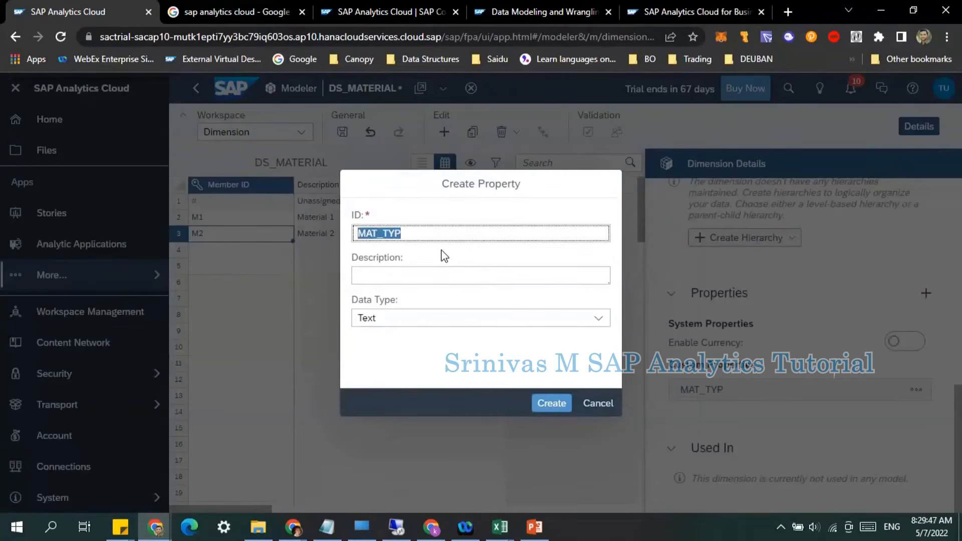
text(M)
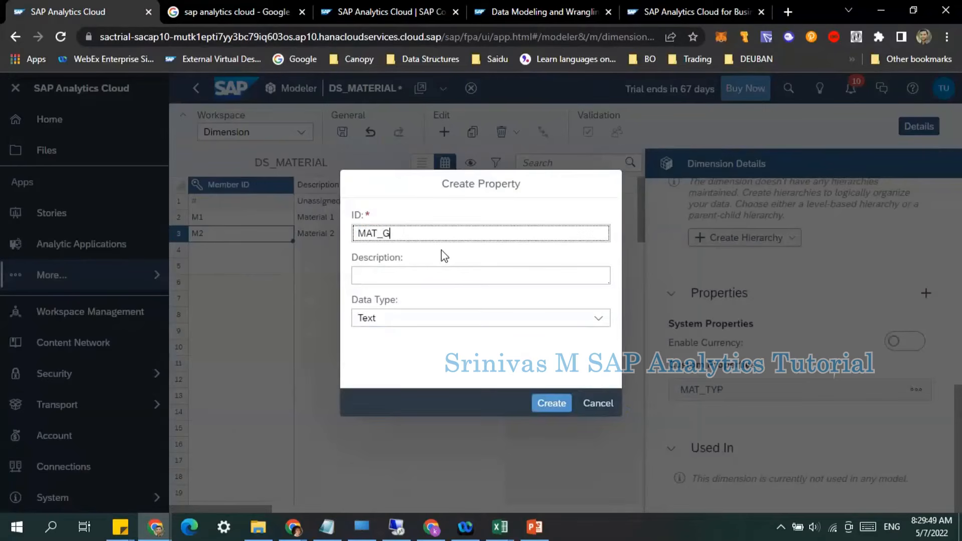
key(Tab)
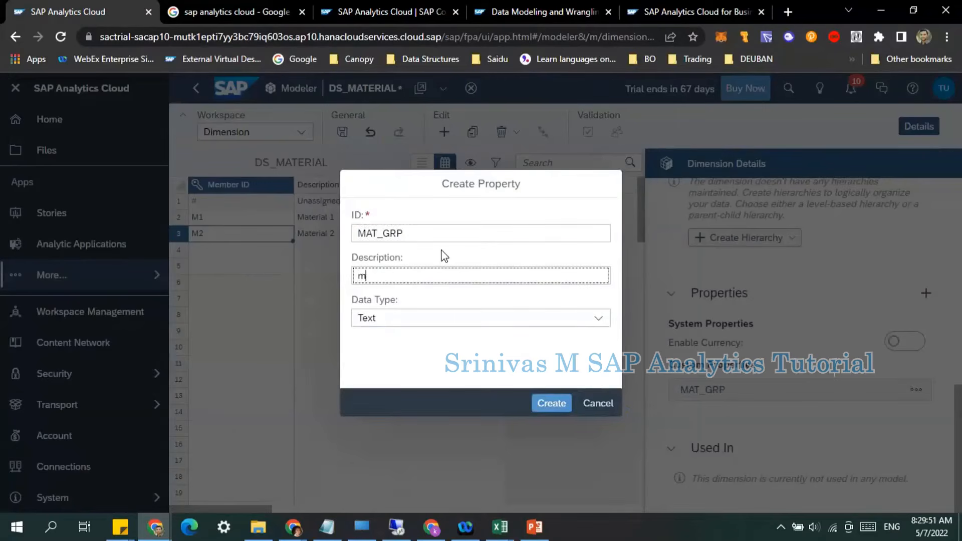
key(BackSpace)
text(Material Group)
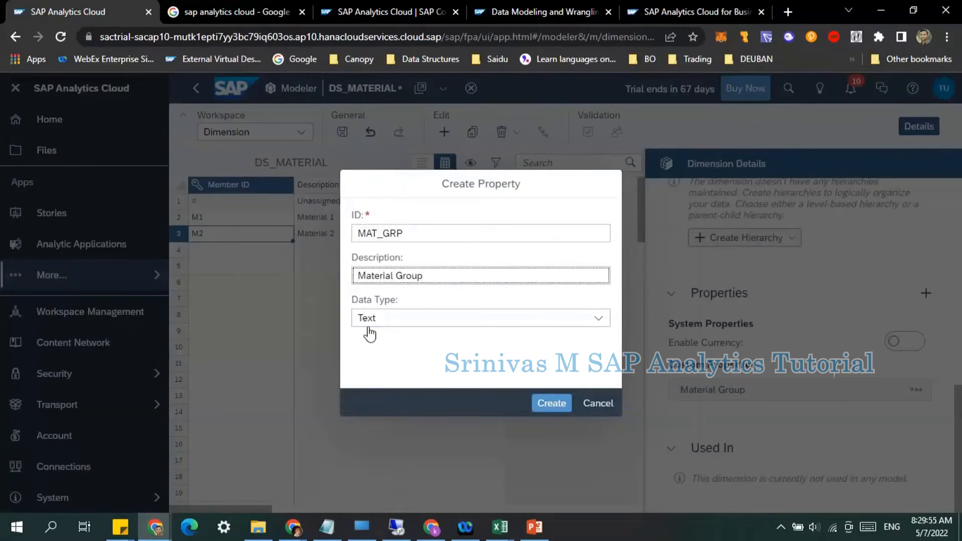
- Create the Material Group property with the Text data type and save the dimension
click(389, 322)
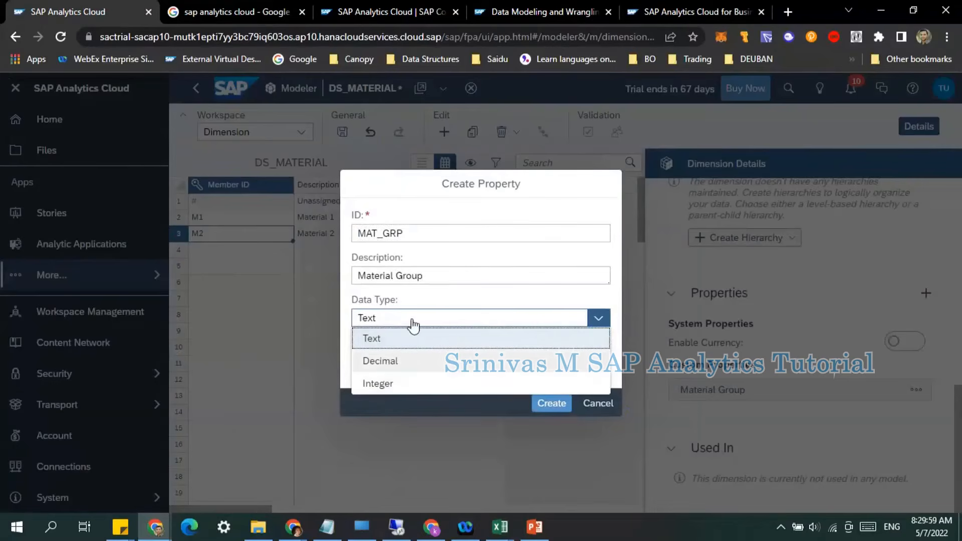
click(440, 300)
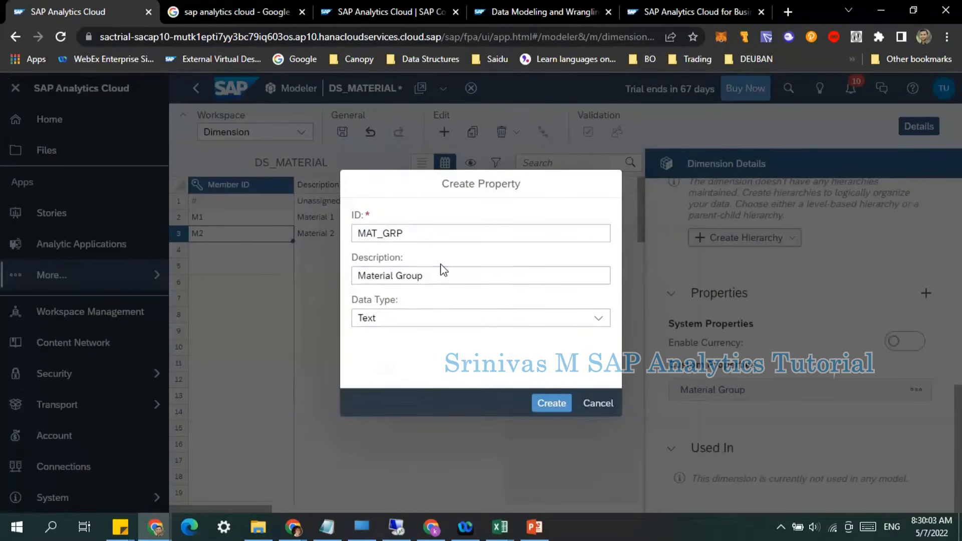
click(415, 322)
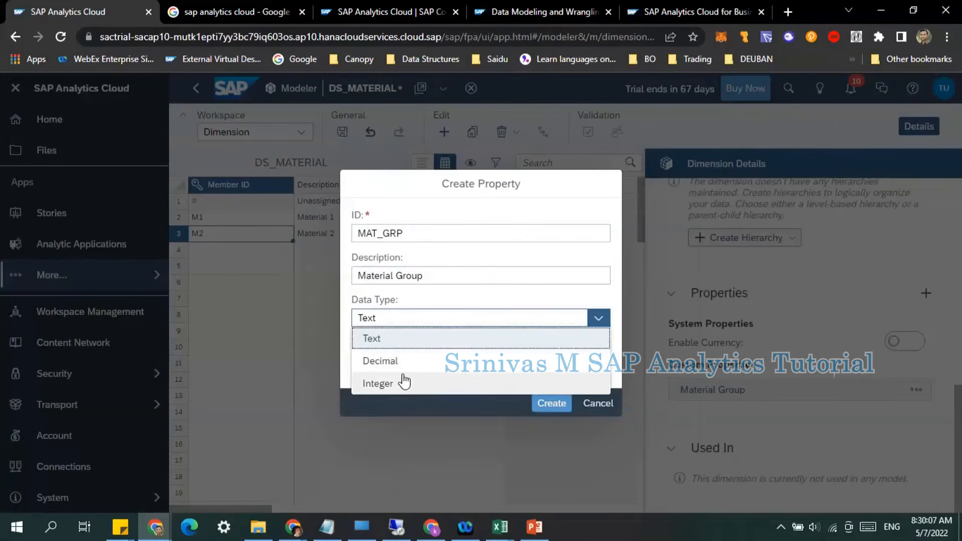
click(425, 293)
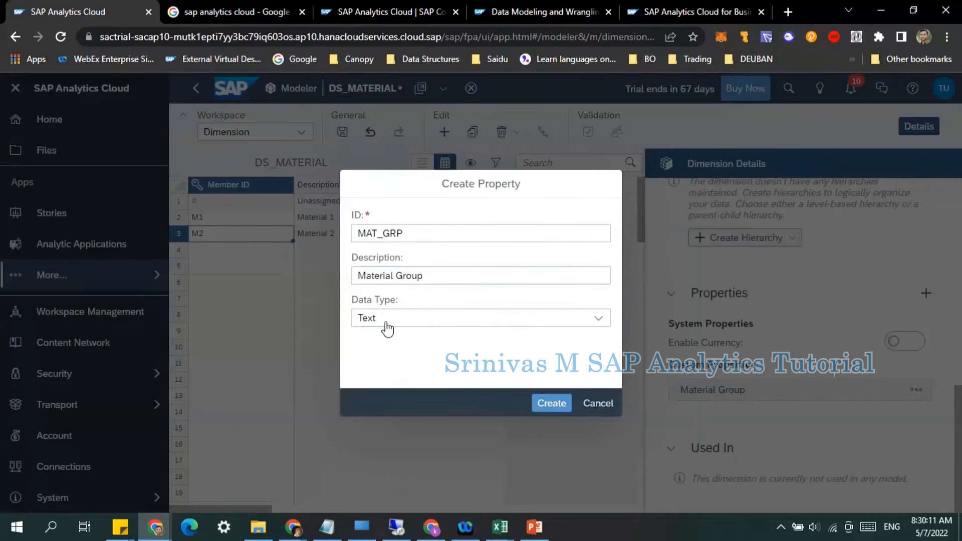
click(539, 407)
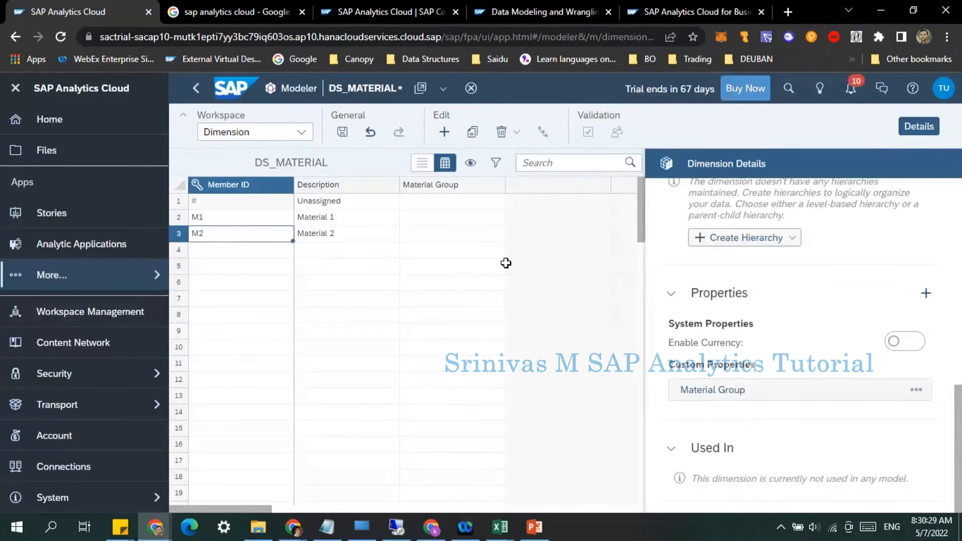
click(344, 133)
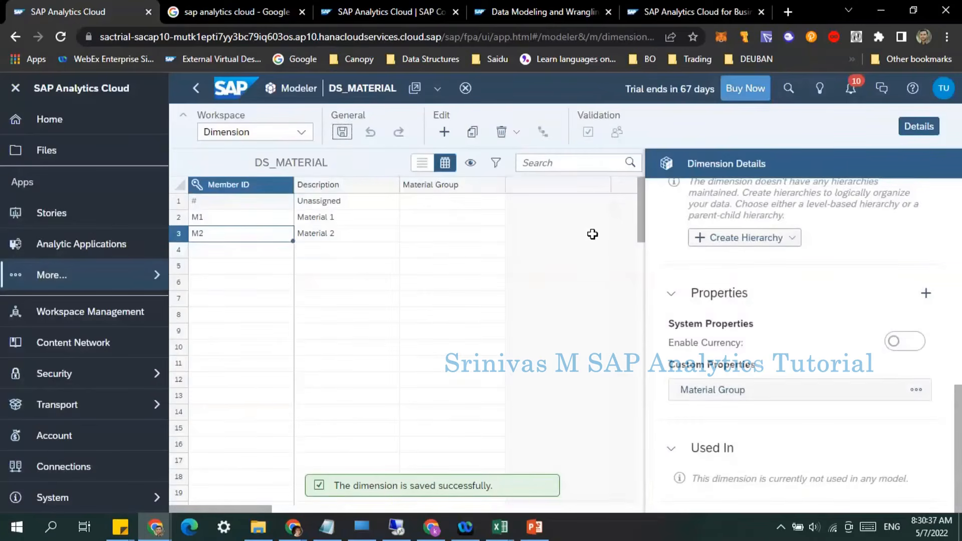
click(592, 234)
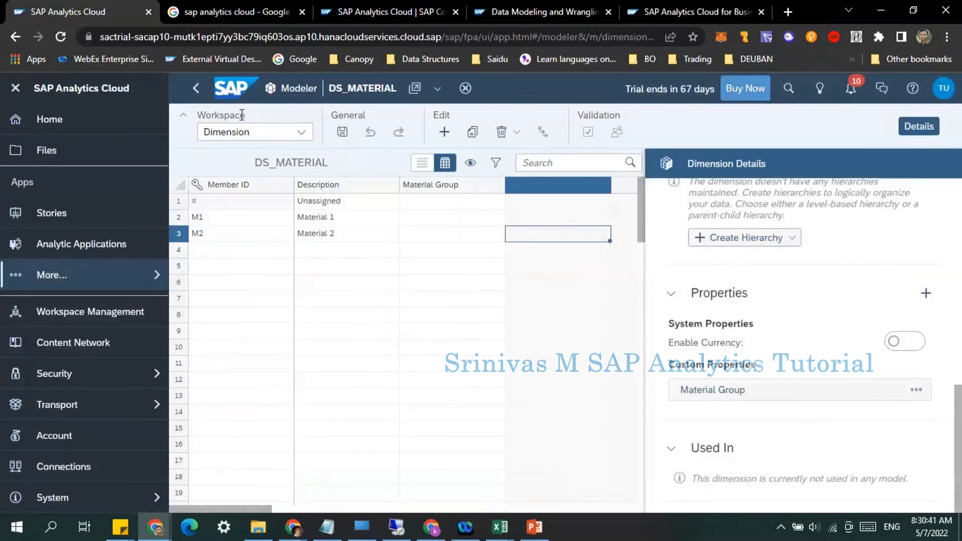
- View the Data Management workspace of DS_MATERIAL and return to the Dimension workspace
click(224, 136)
click(231, 149)
click(232, 139)
click(233, 173)
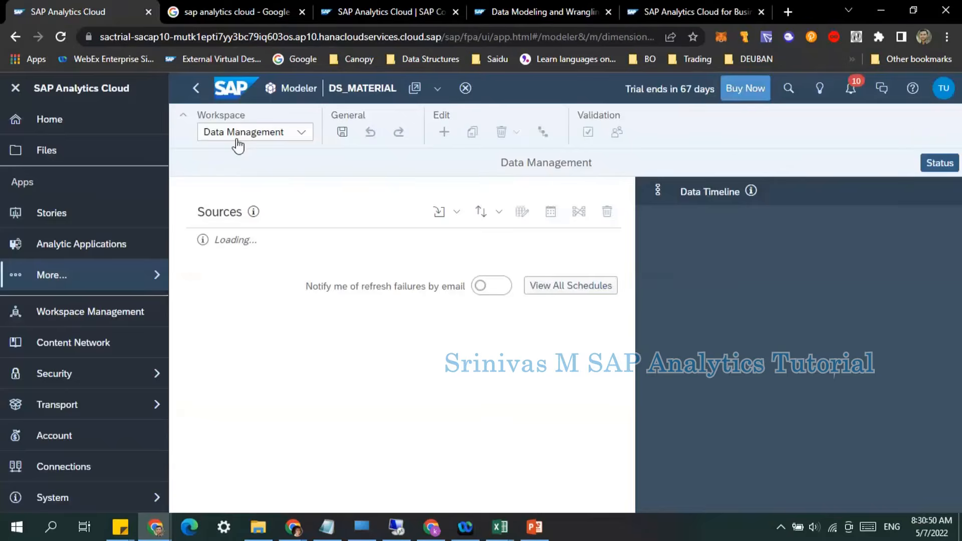
click(236, 136)
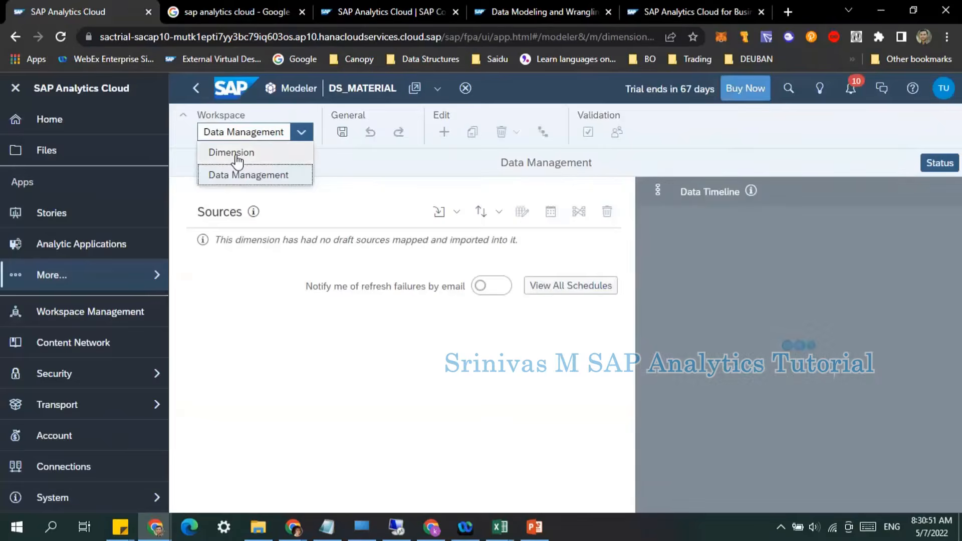
click(239, 155)
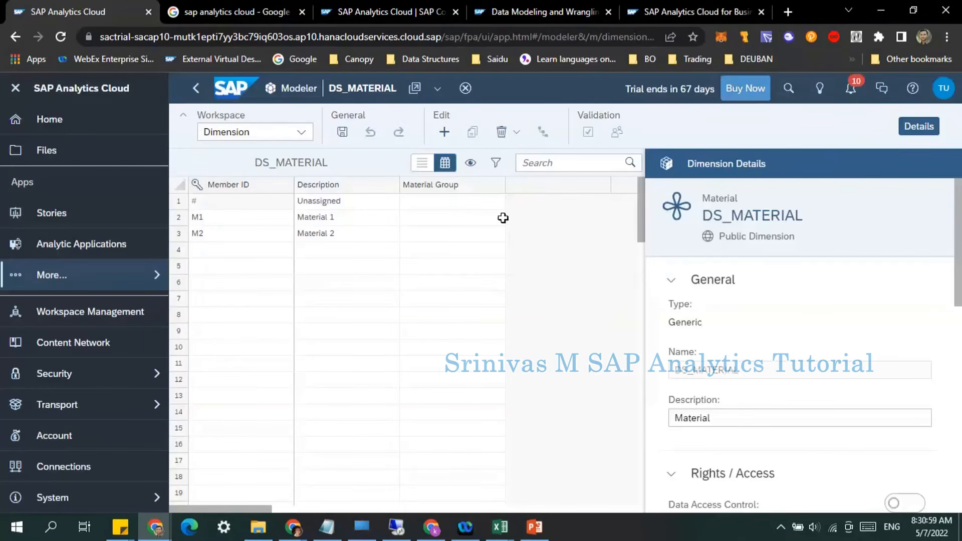
- In the Data Management workspace, review the data source types available for importing data, and cancel the selection
click(293, 132)
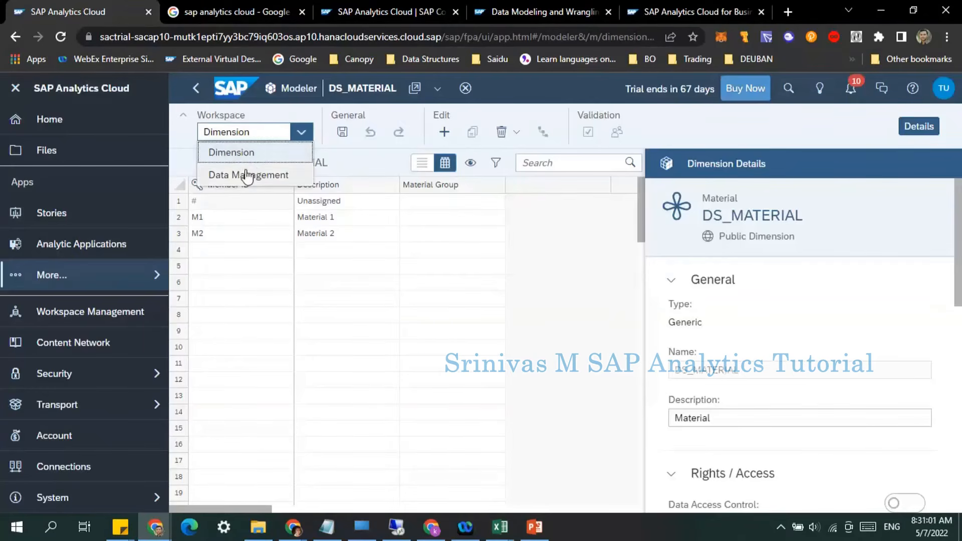
click(246, 175)
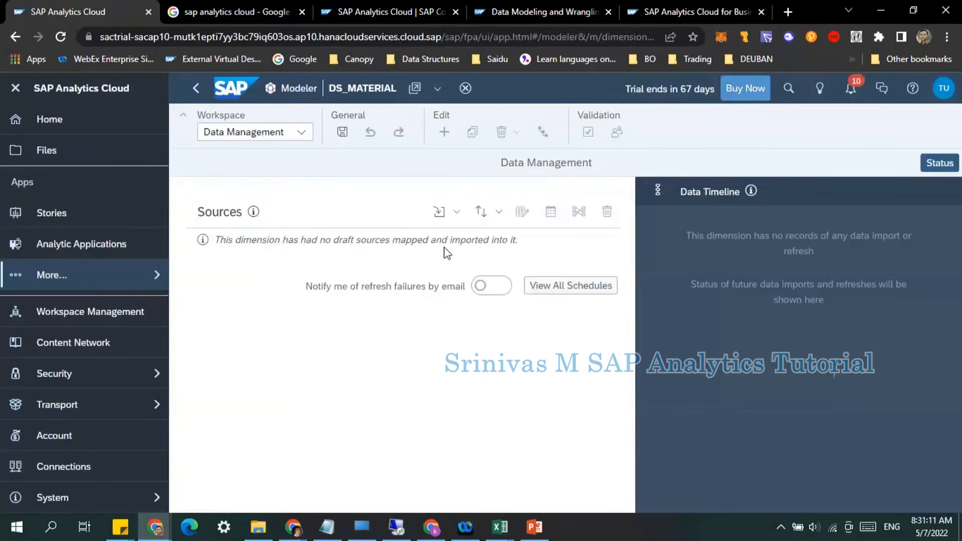
click(439, 212)
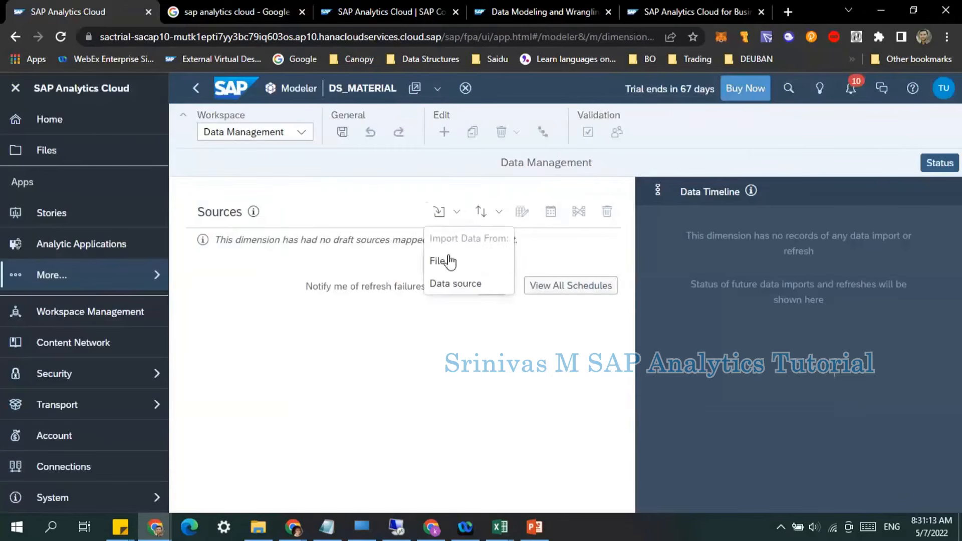
click(446, 284)
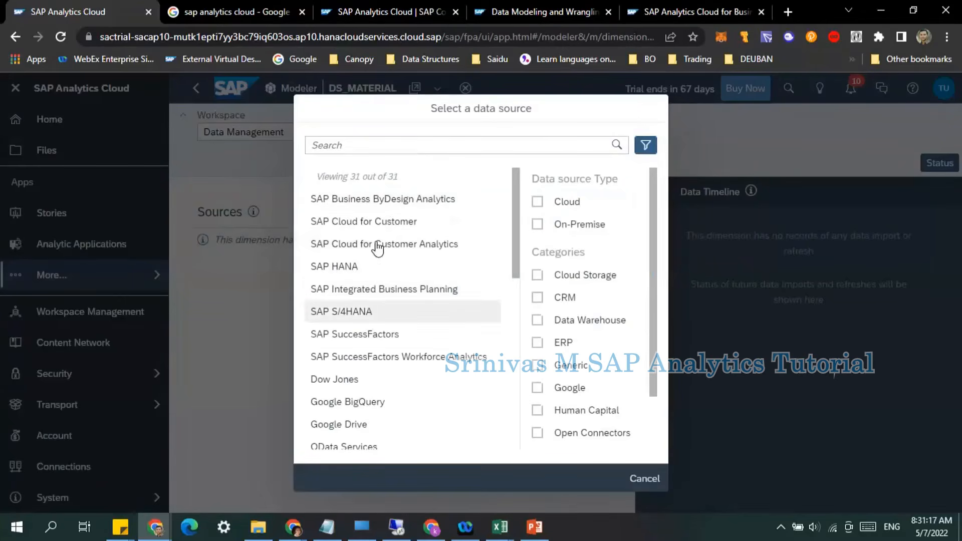
scroll(391, 299, down, 2)
scroll(393, 308, down, 5)
scroll(410, 315, up, 7)
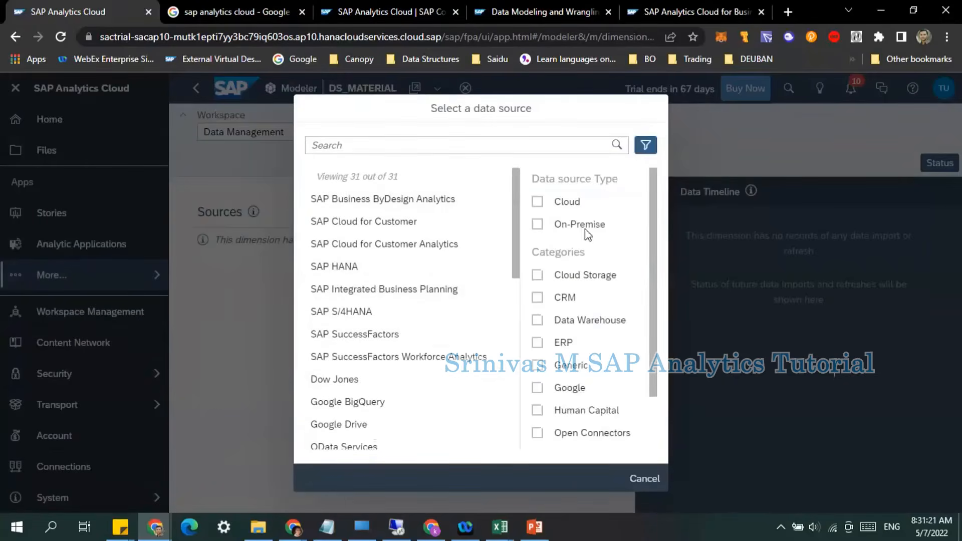
drag(522, 220, 504, 175)
click(504, 175)
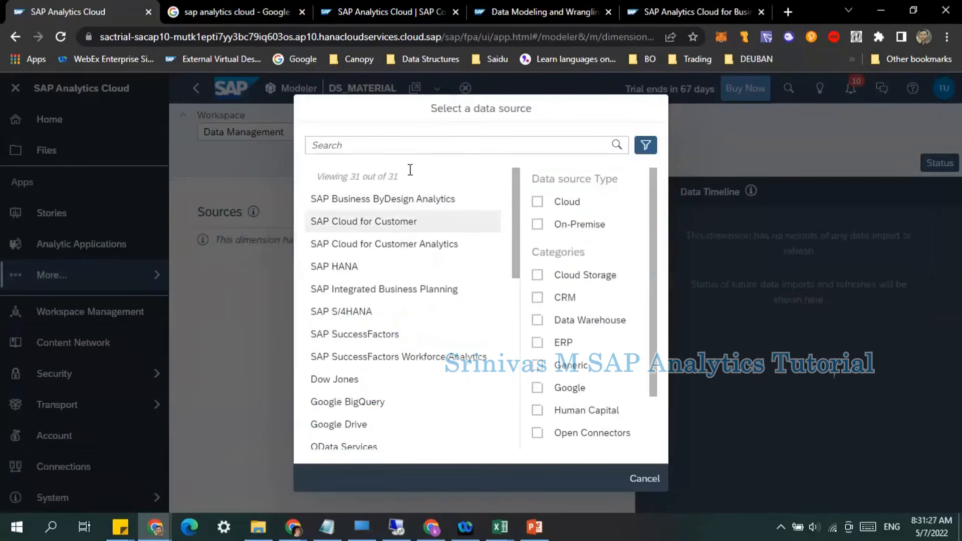
click(639, 479)
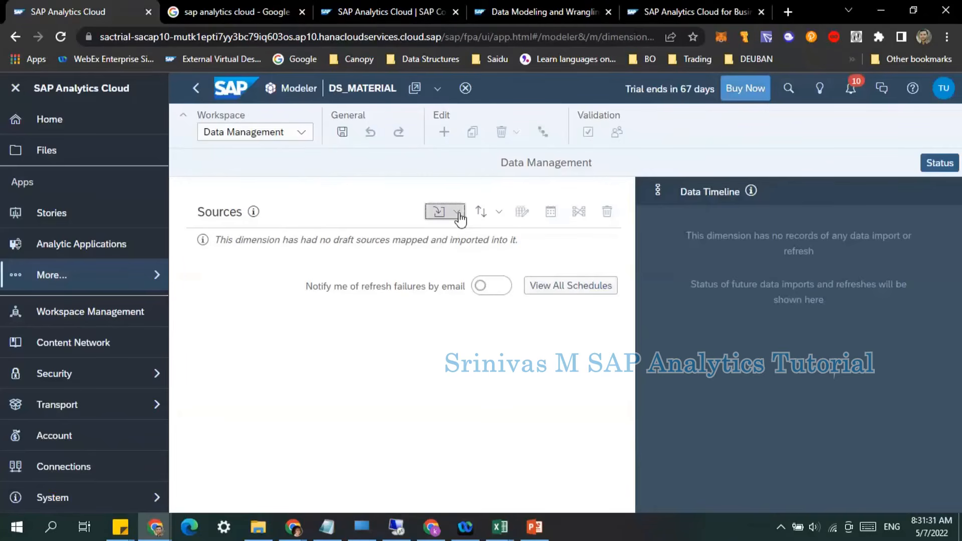
- Return to the Dimension workspace and enter Material Group MG1 for member M1 and MG2 for member M2
click(266, 135)
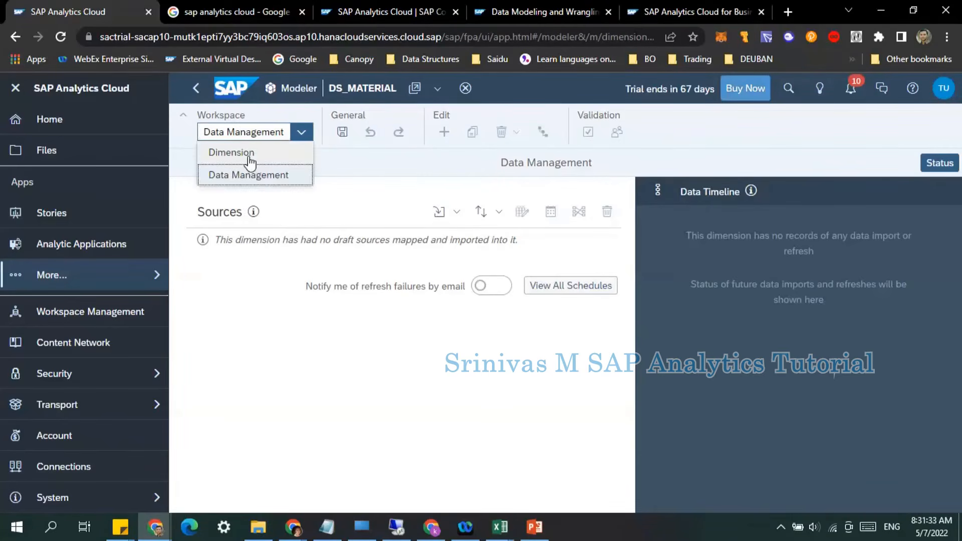
click(250, 153)
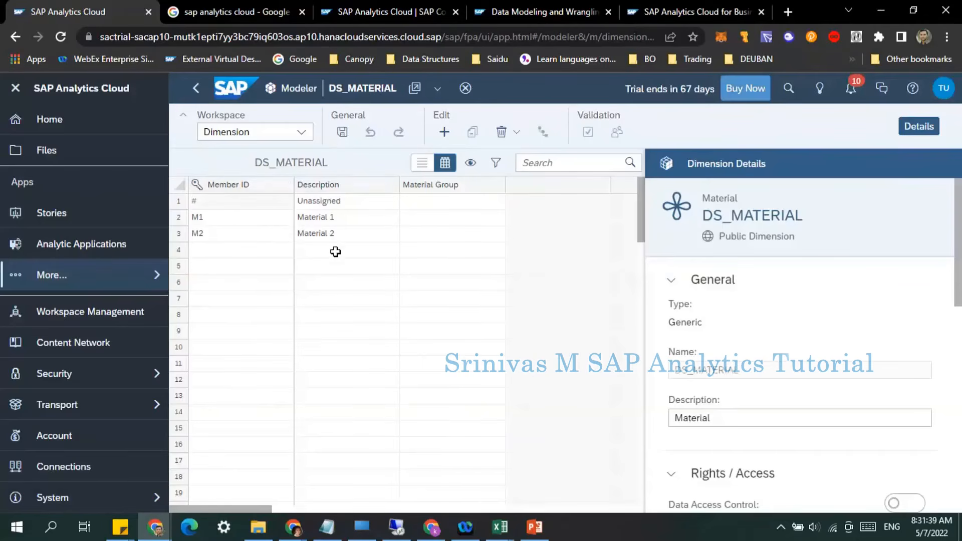
click(443, 220)
click(444, 221)
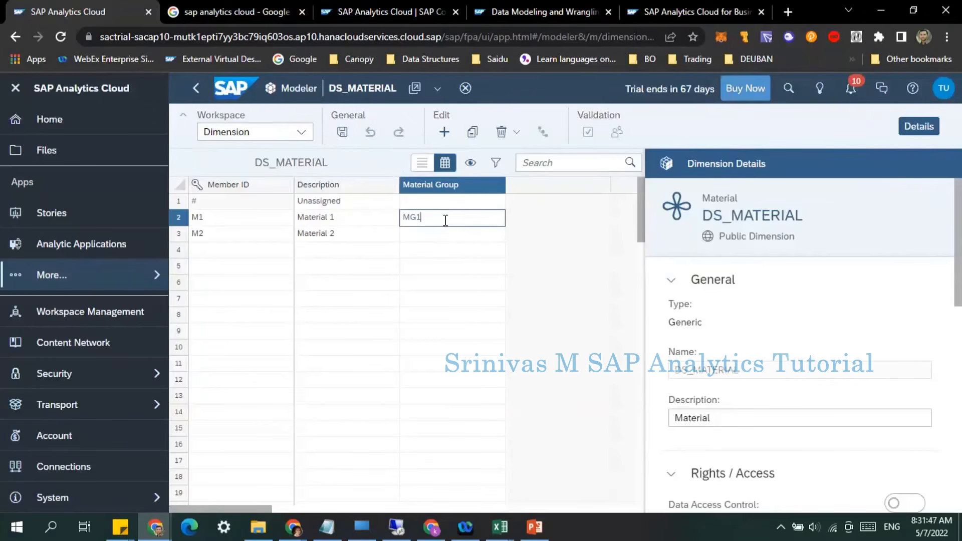
key(Return)
text(MG2)
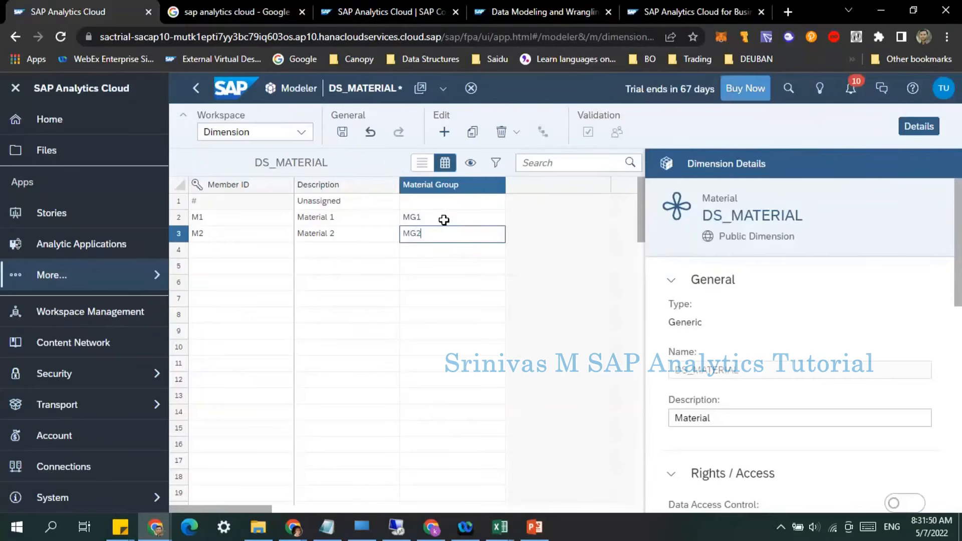
- Complete the MG2 entry for member M2 and save the DS_MATERIAL dimension
key(Return)
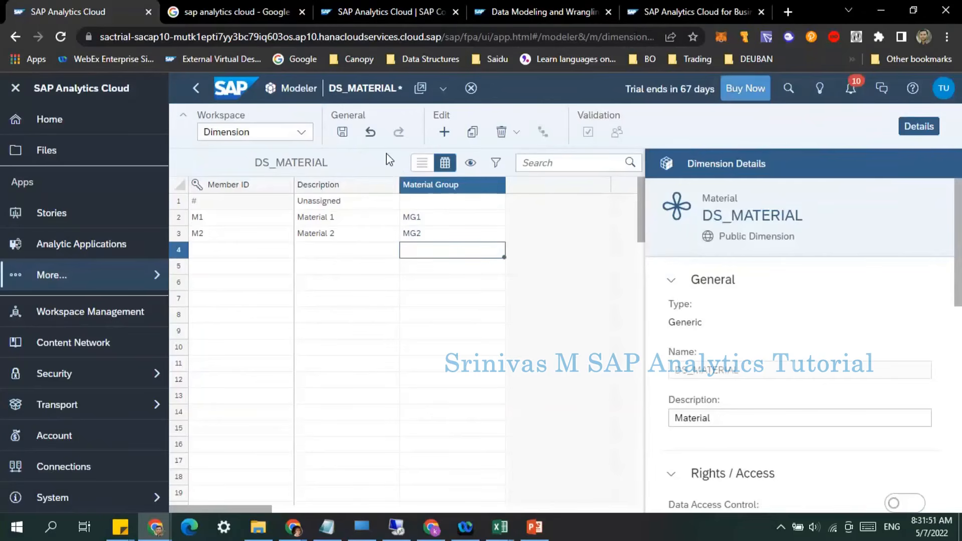
click(342, 132)
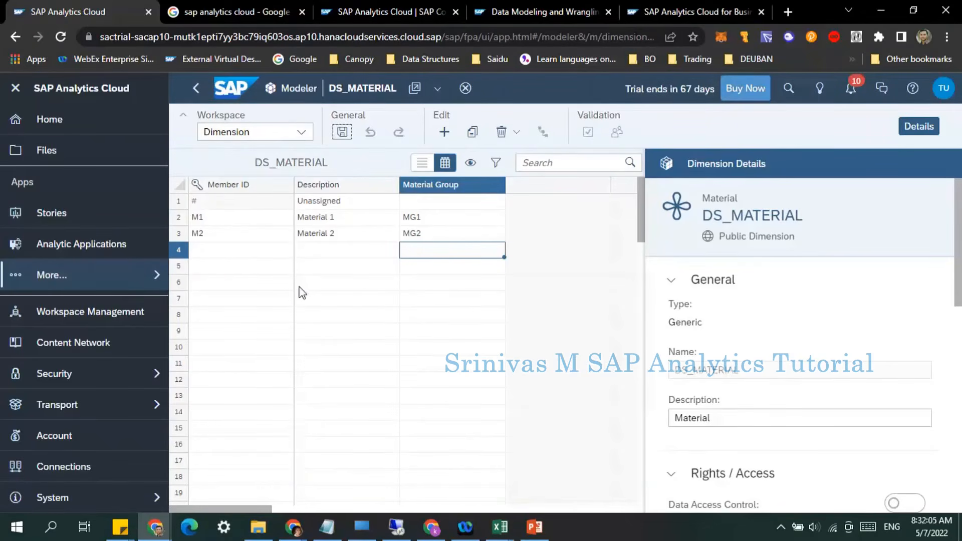
- Switch to files.xlsx in Excel and add material M4 with the description MATERIAL 4 below the M3 row
click(500, 535)
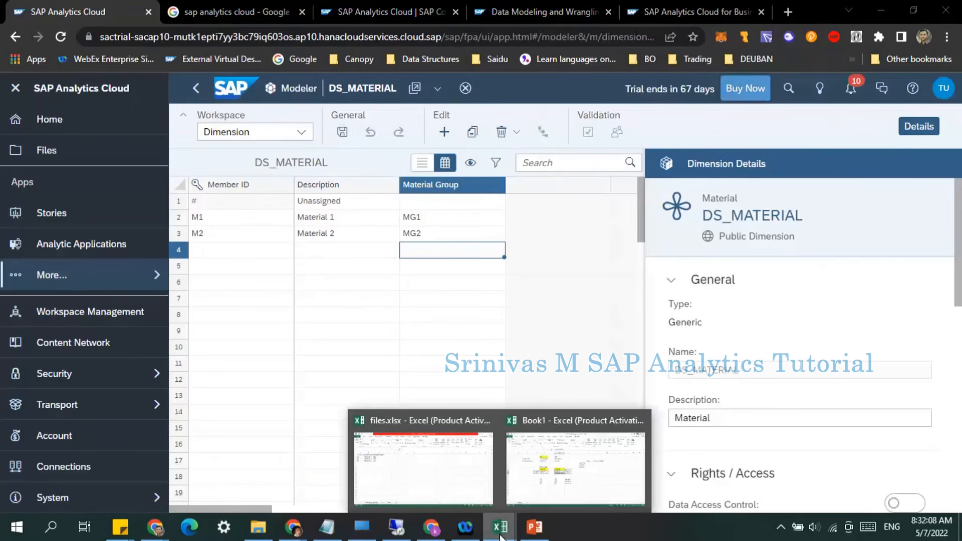
click(422, 476)
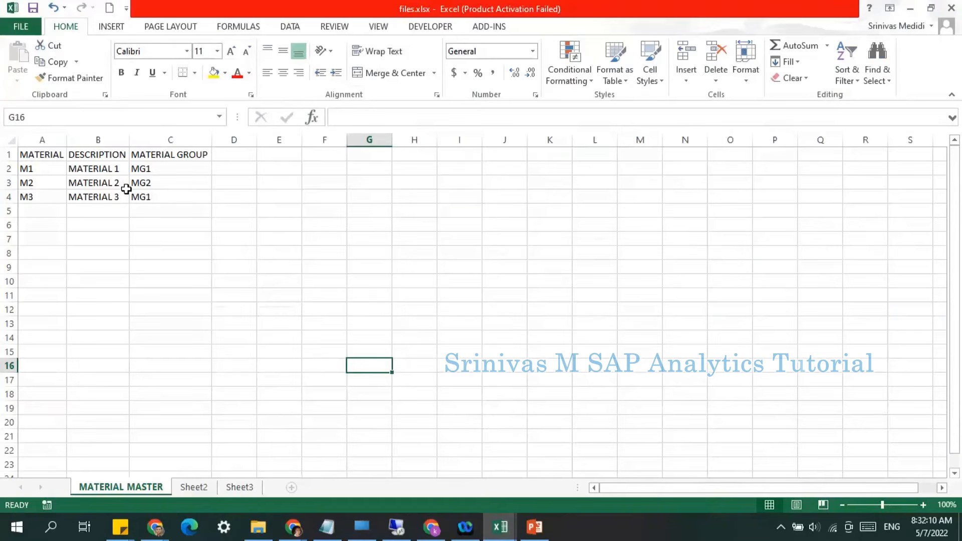
click(38, 155)
click(101, 155)
click(171, 155)
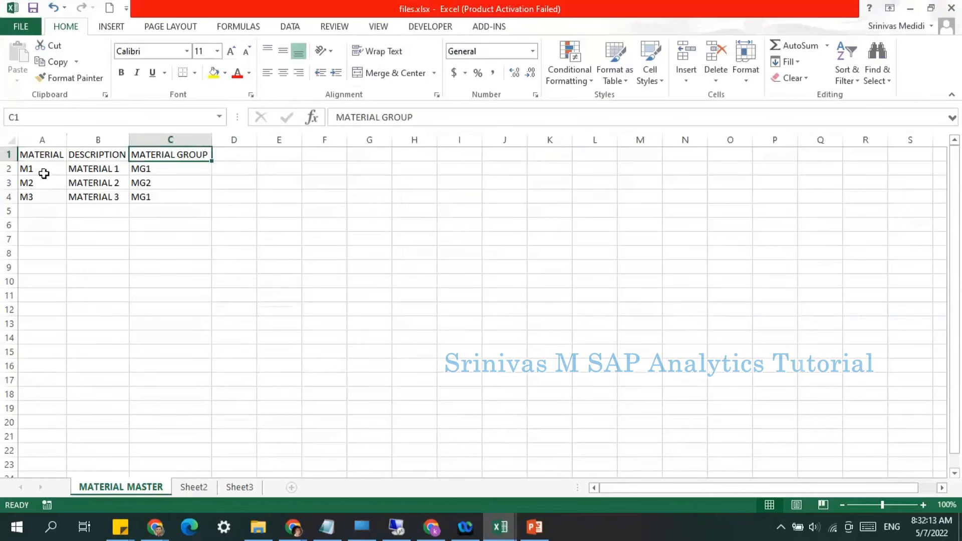
drag(44, 173, 144, 183)
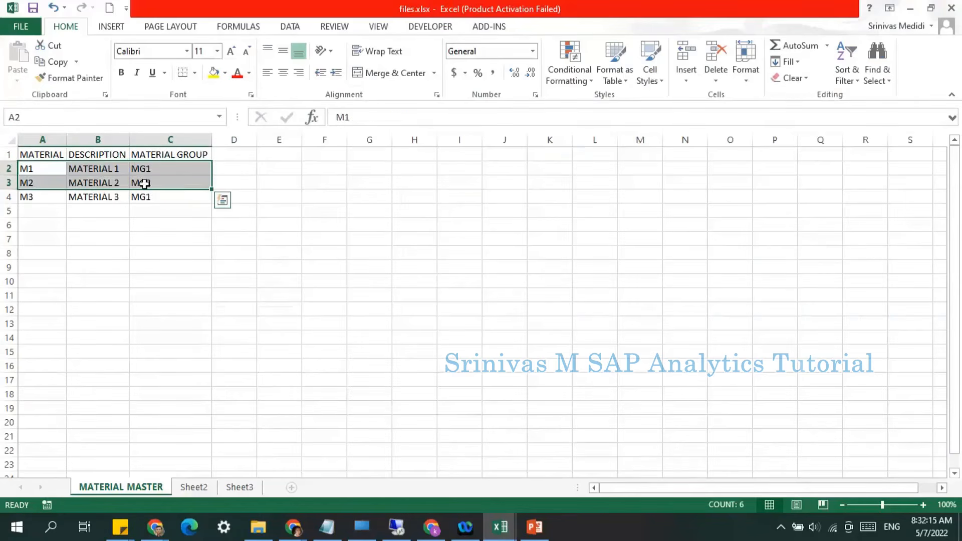
click(45, 207)
text(M4)
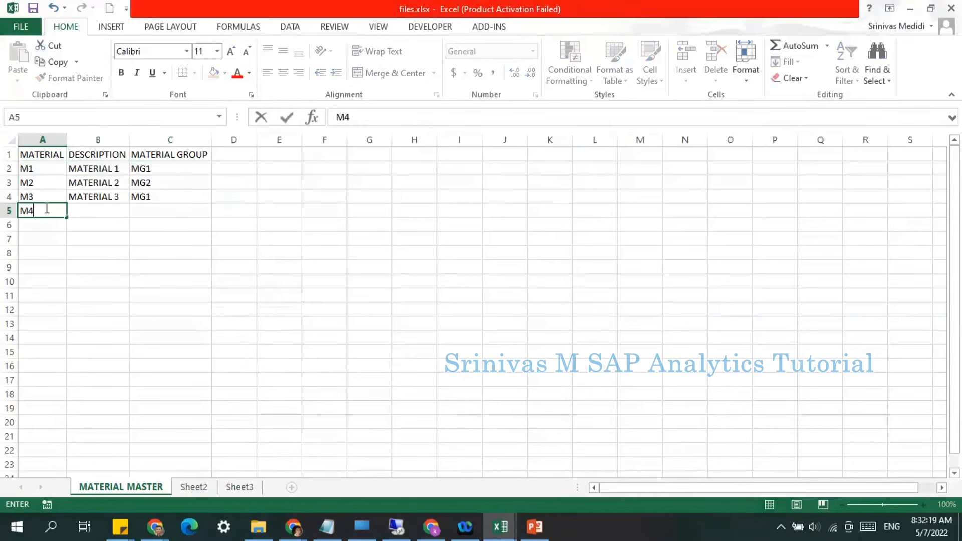
key(Tab)
text(MATER)
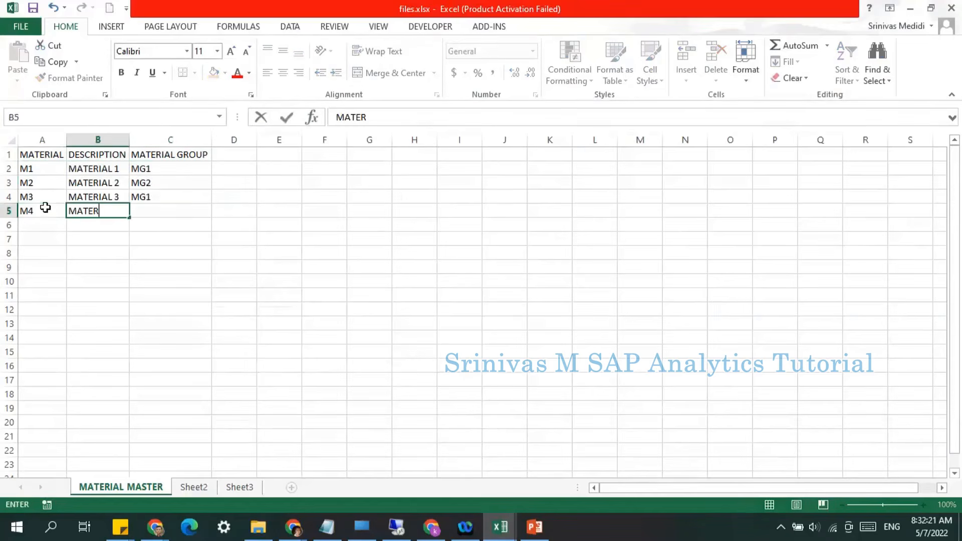
text(IAL 4)
key(Return)
- Fill the material IDs and descriptions down the sheet through M10 and MATERIAL 10
click(46, 209)
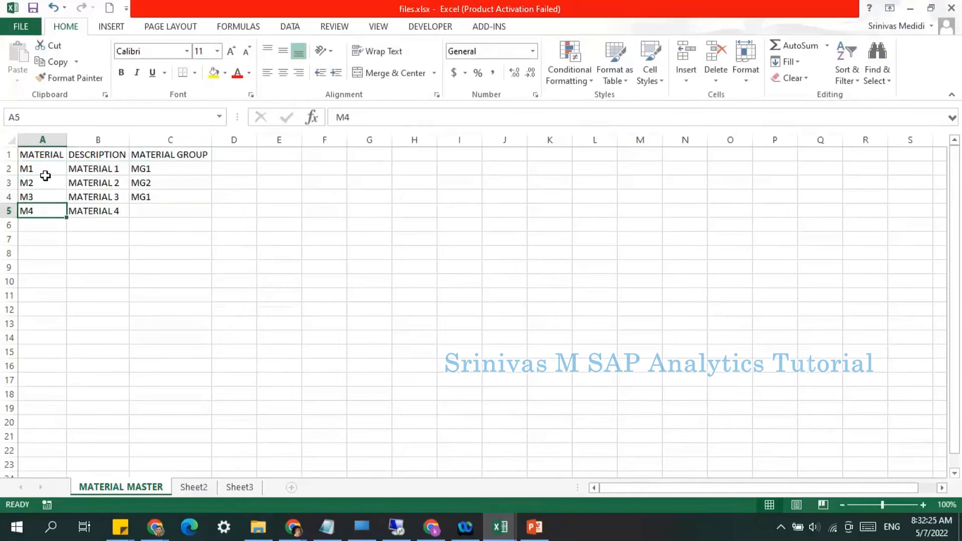
click(45, 175)
drag(40, 165, 69, 302)
drag(91, 168, 130, 300)
- Enter the material groups MG1, MG2, MG3, MG1, MG1, MG3 and MG2 for materials M4 through M10
click(155, 207)
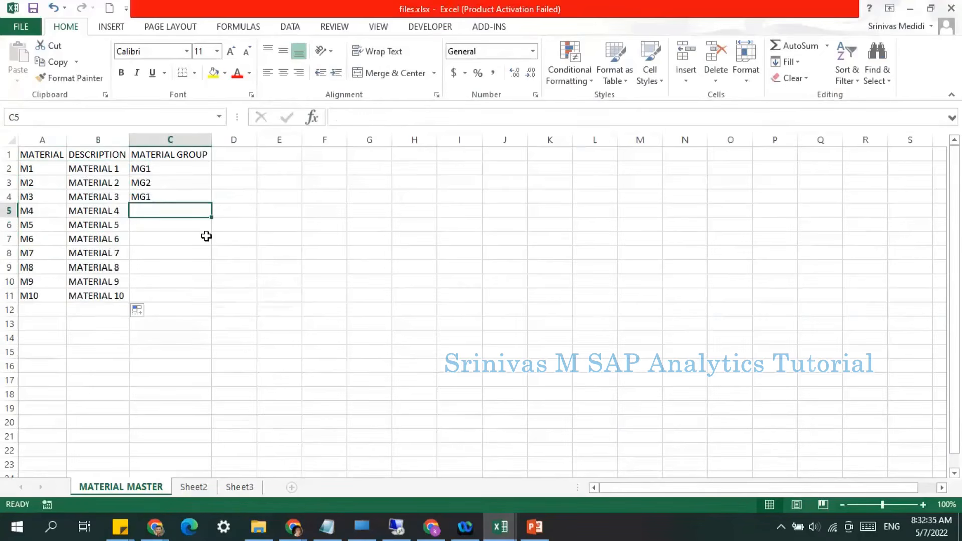
text(MG1)
key(Return)
text(M)
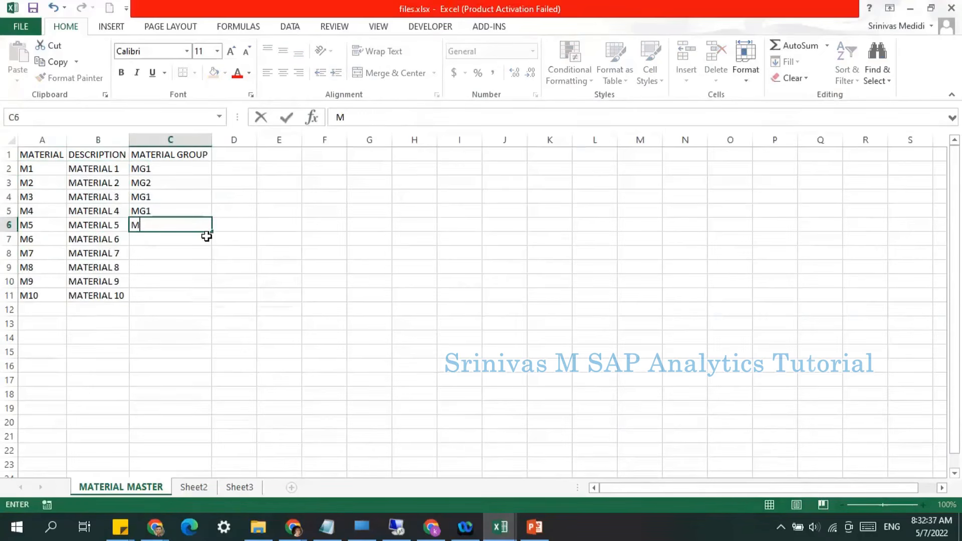
text(G2)
key(Return)
text(MG)
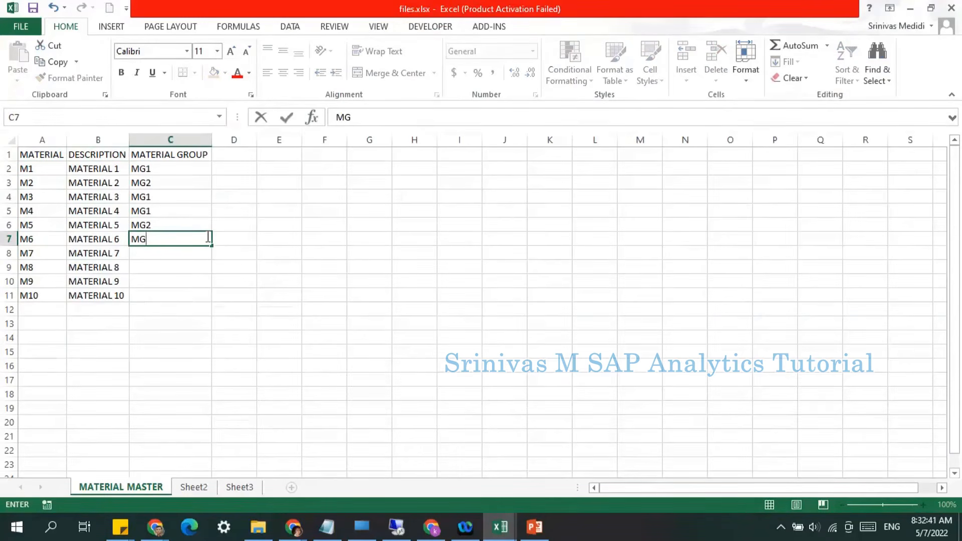
text(3)
key(Return)
text(MG1)
key(Return)
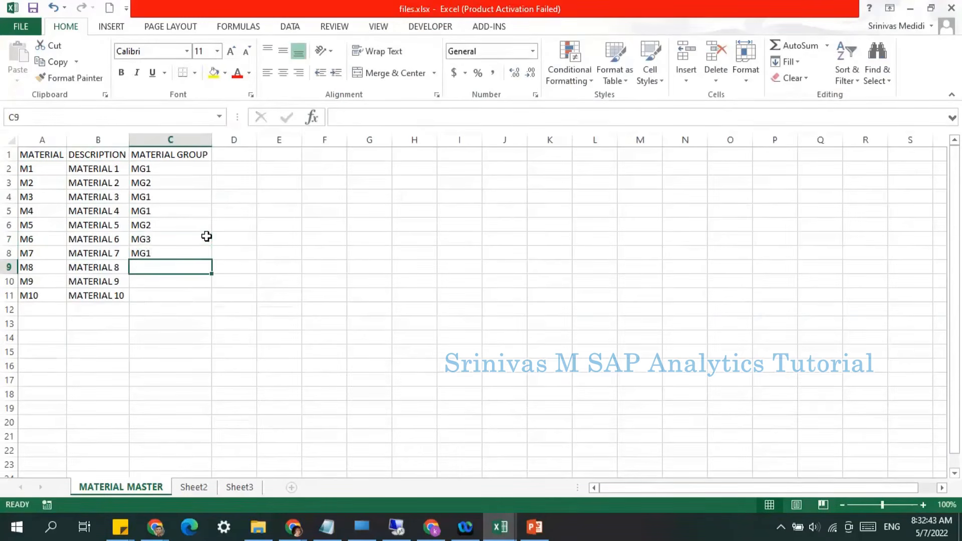
text(MG1)
key(Return)
text(MG)
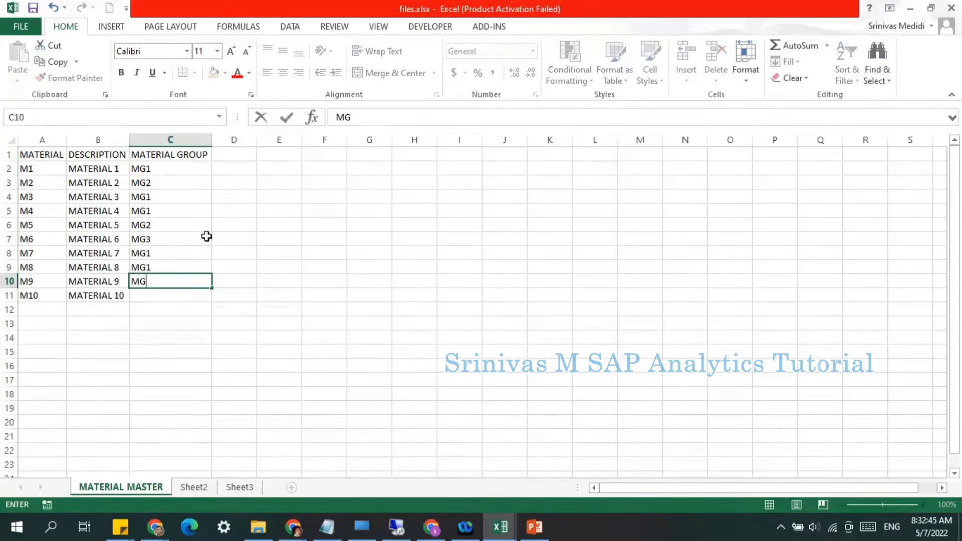
text(3)
key(Return)
text(MG)
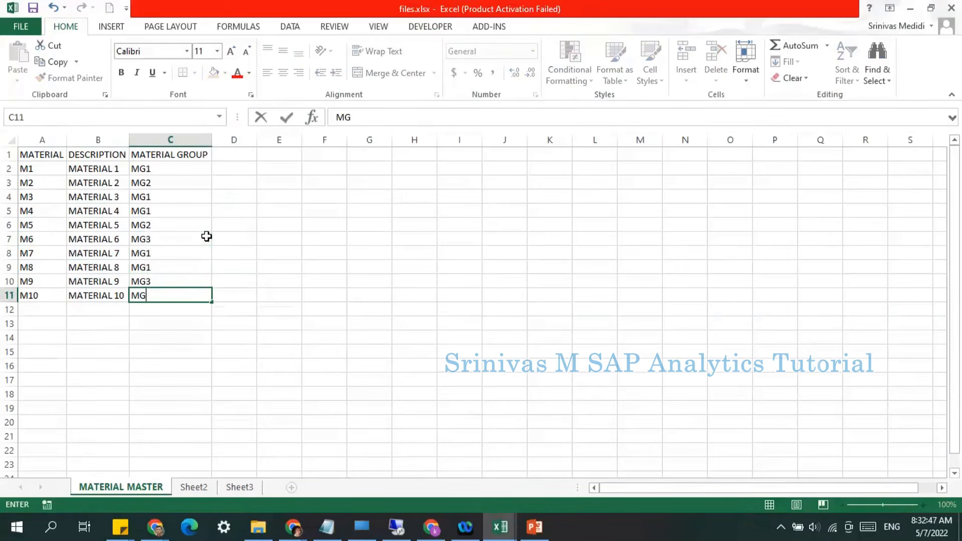
text(2)
key(Return)
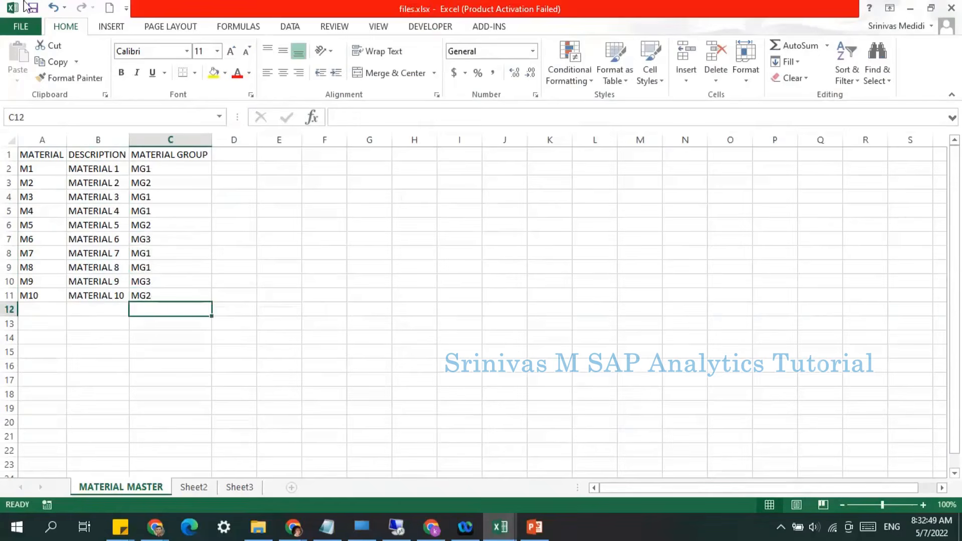
- Save the material master sheet as MATERIAL MASTER 2.csv in the SAC Teaching Notes folder
click(34, 26)
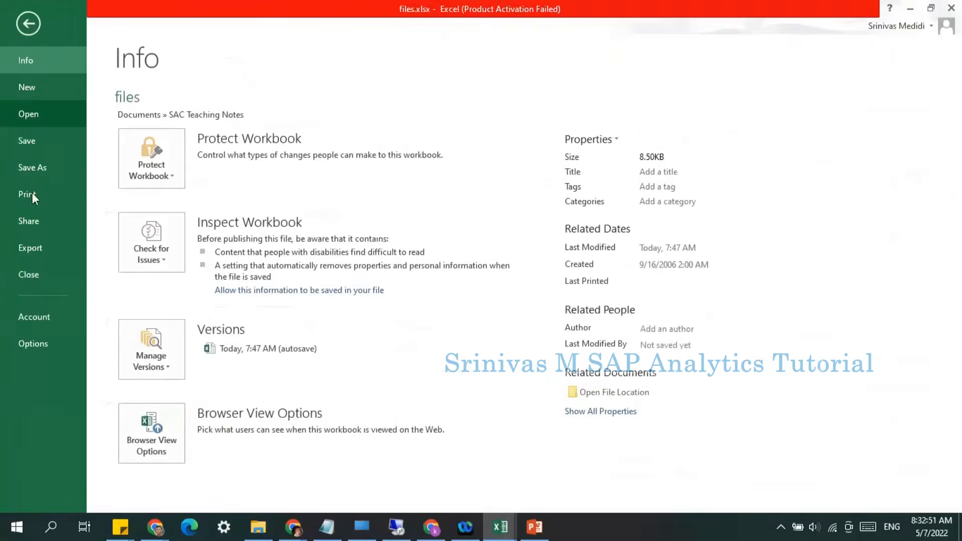
click(35, 168)
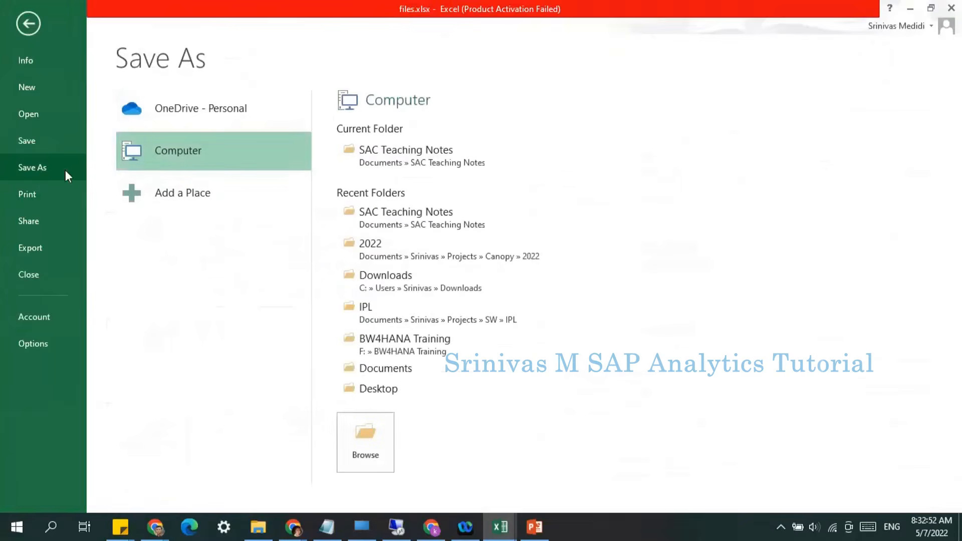
click(412, 159)
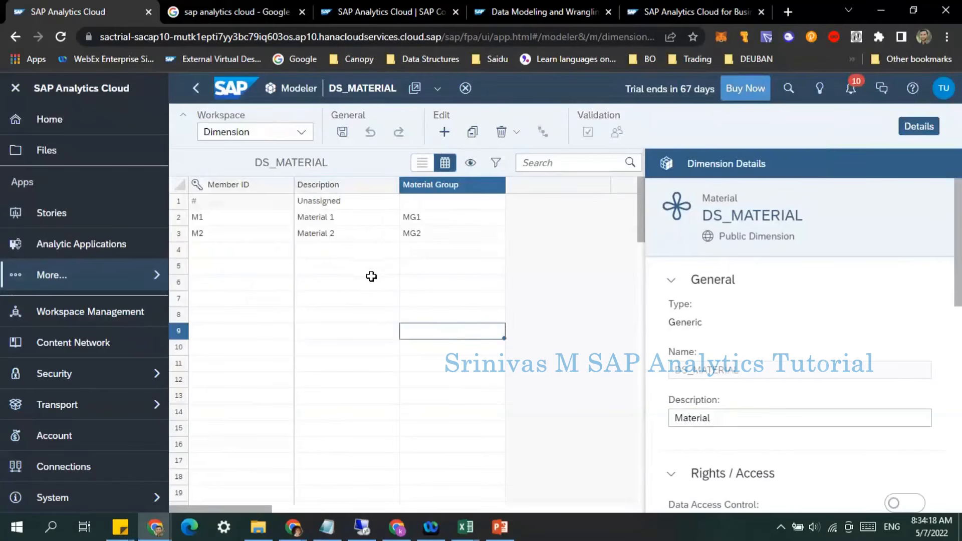
- Back in SAP Analytics Cloud, import MATERIAL MASTER 2.csv as a file source in the Data Management workspace, with auto-detected delimiter and first-row headers
click(300, 133)
click(261, 177)
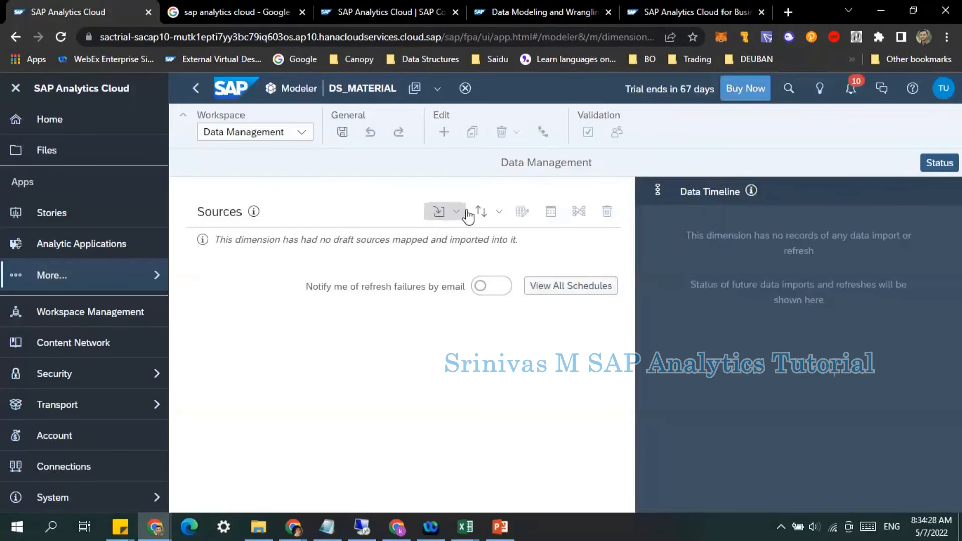
click(464, 214)
click(457, 214)
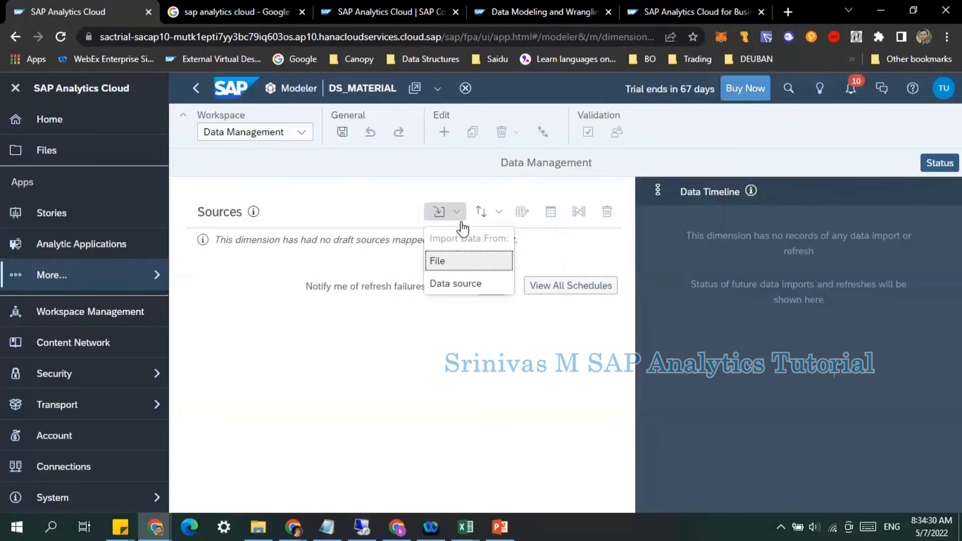
click(445, 266)
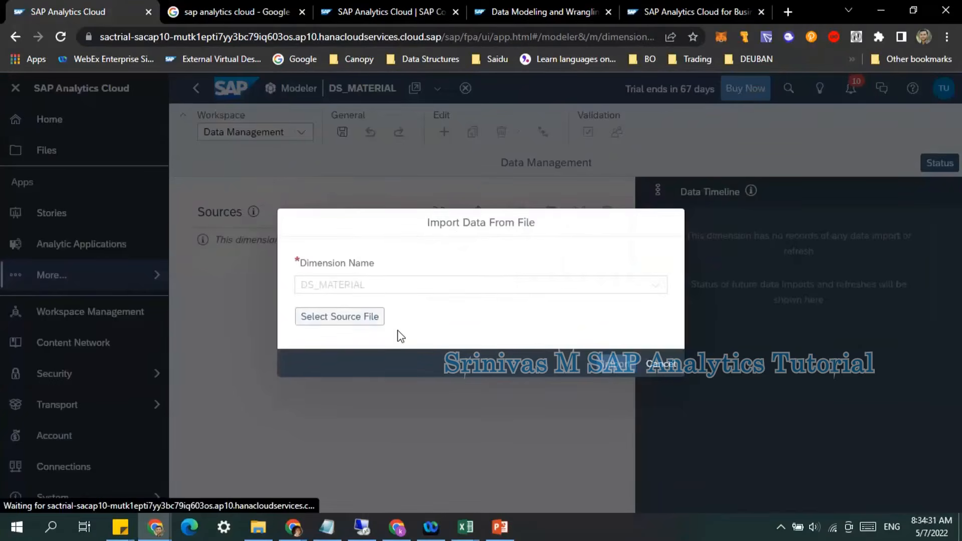
click(332, 320)
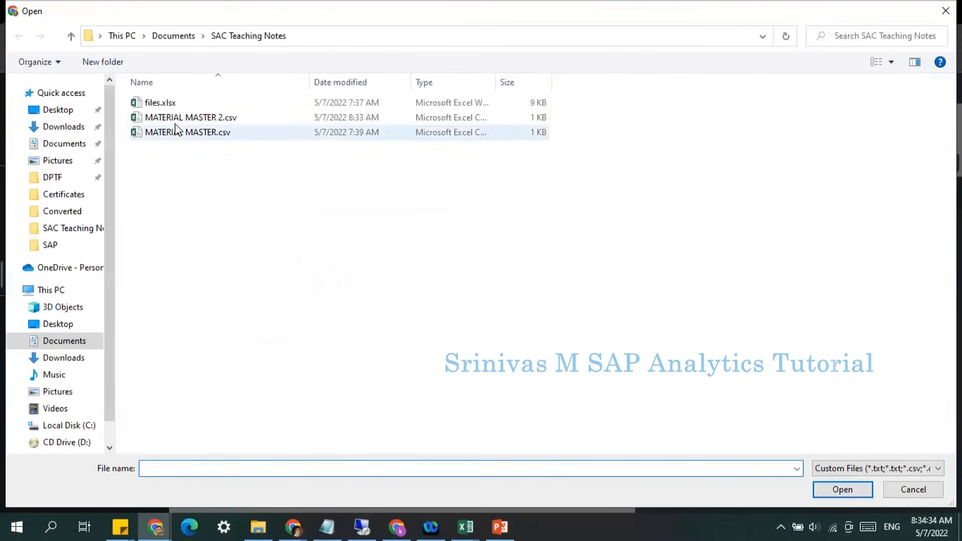
click(175, 121)
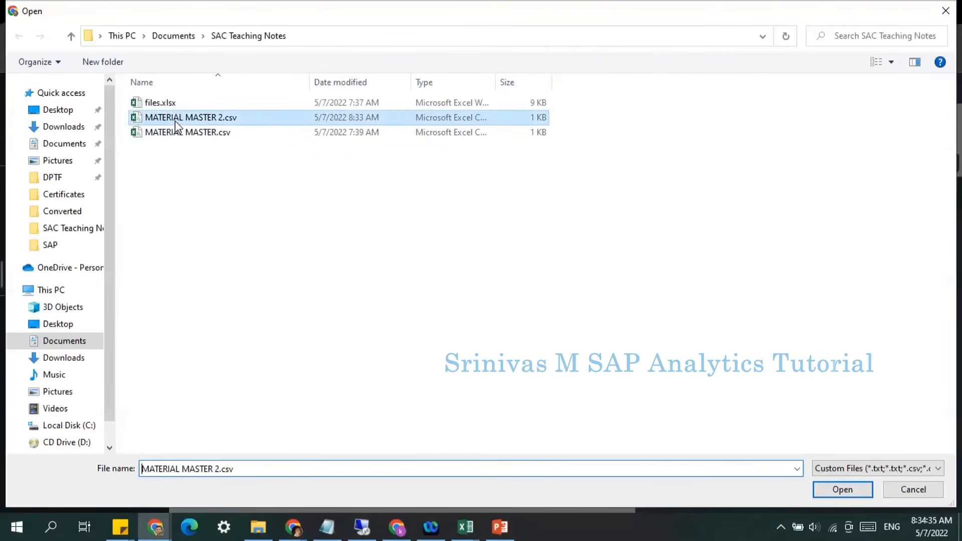
click(842, 489)
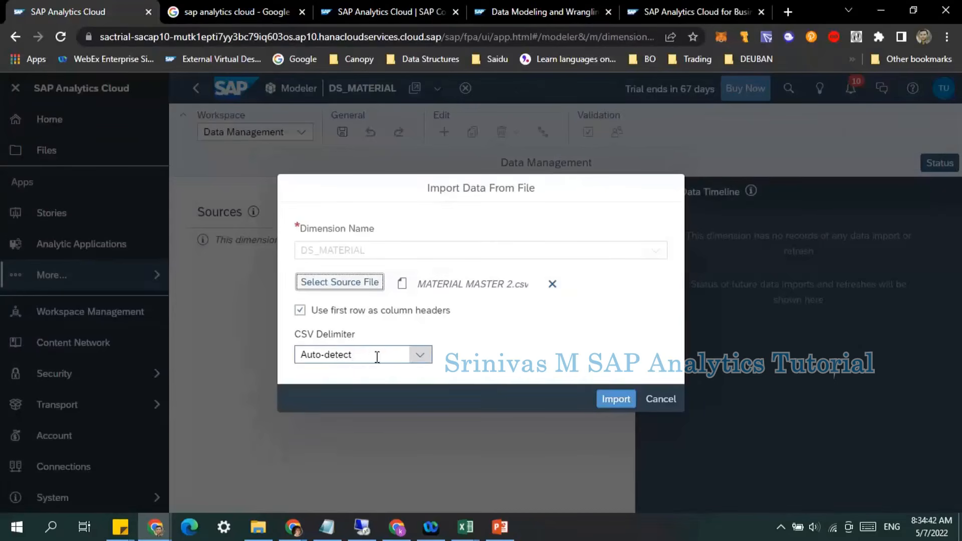
click(611, 401)
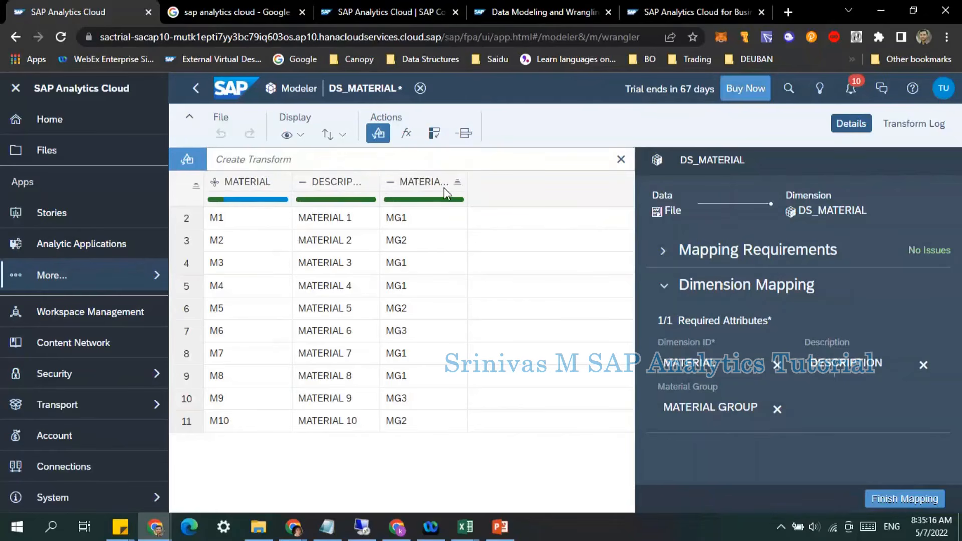
- Review the data quality and value distribution of the MATERIAL, DESCRIPTION and MATERIAL GROUP columns
click(247, 182)
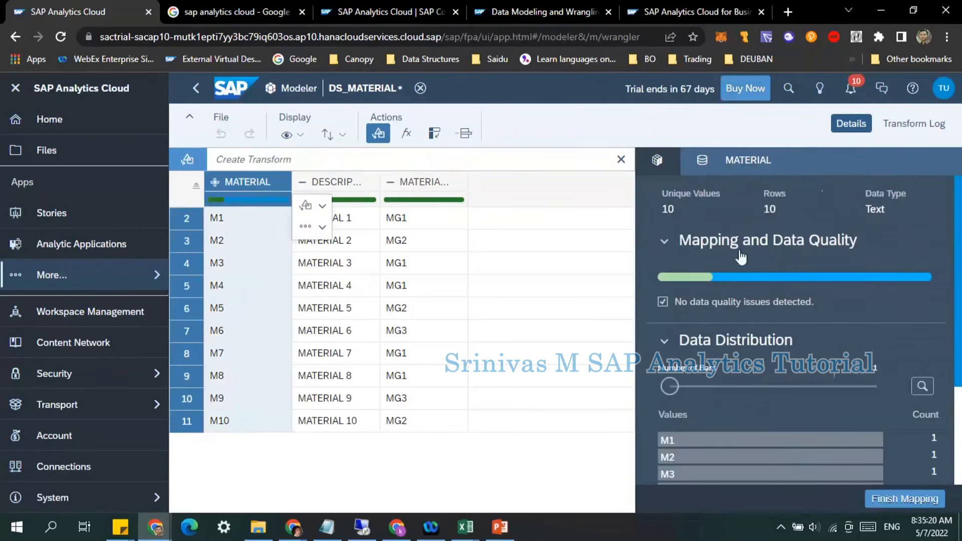
scroll(734, 375, down, 3)
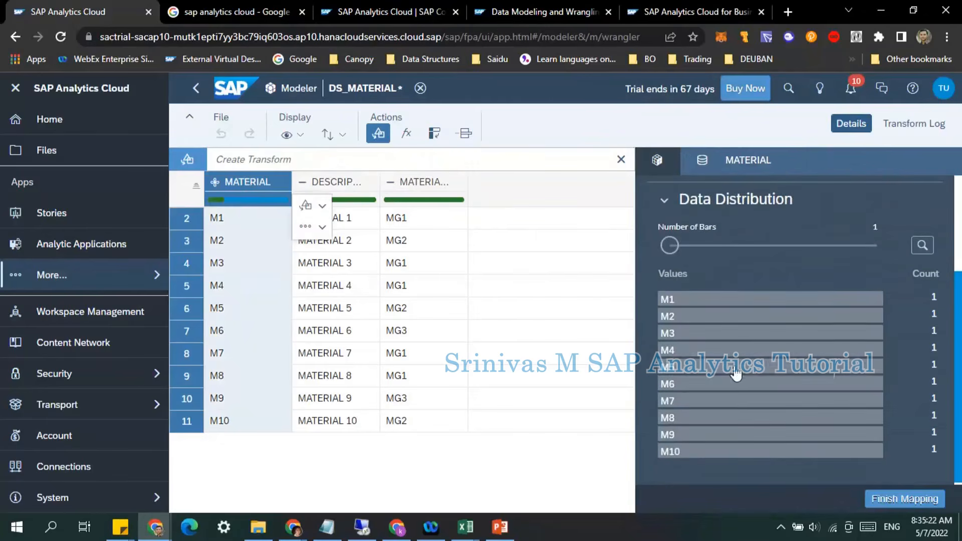
scroll(734, 401, up, 3)
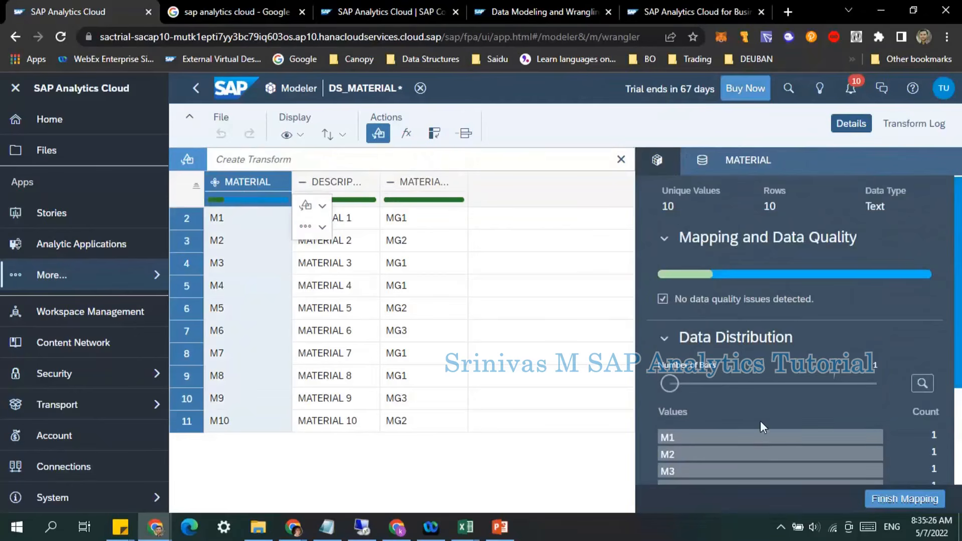
scroll(759, 421, down, 3)
click(340, 183)
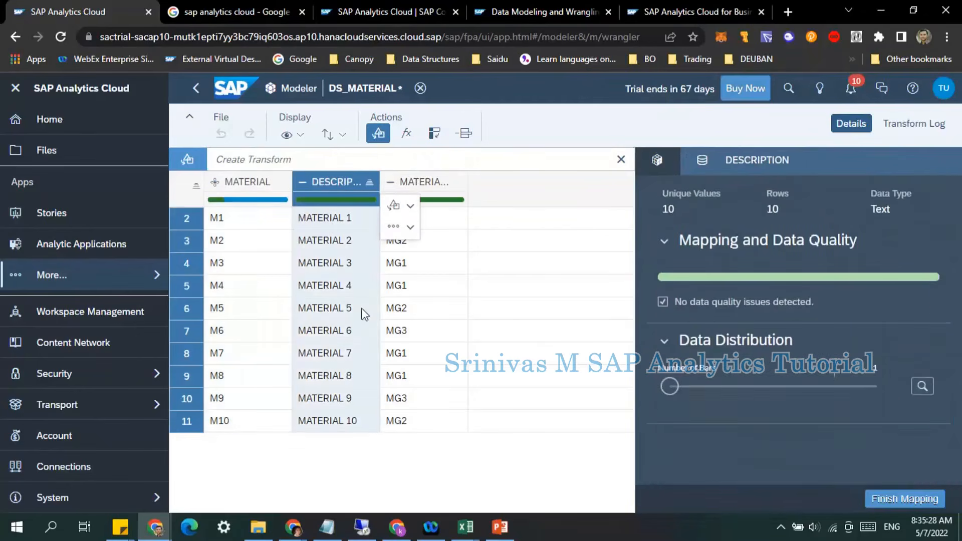
click(414, 184)
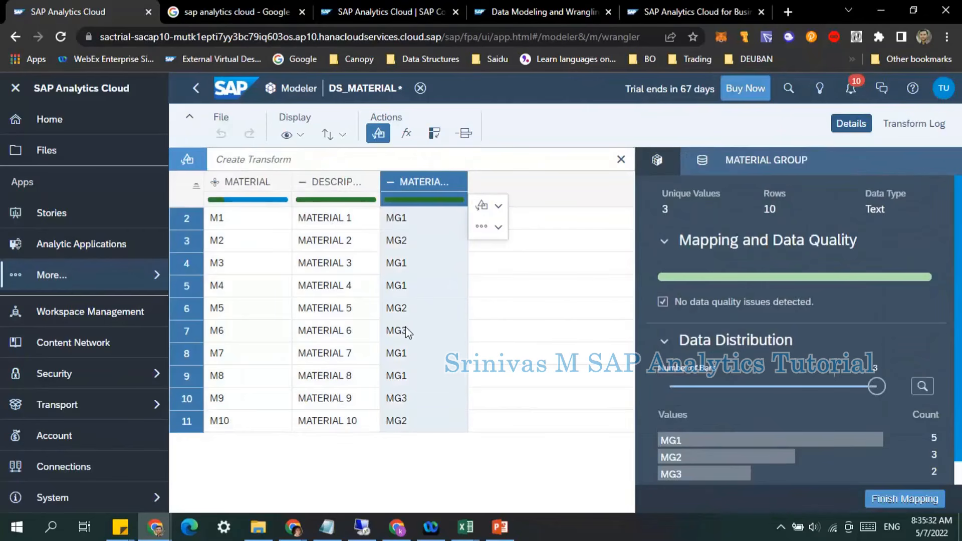
scroll(756, 421, down, 1)
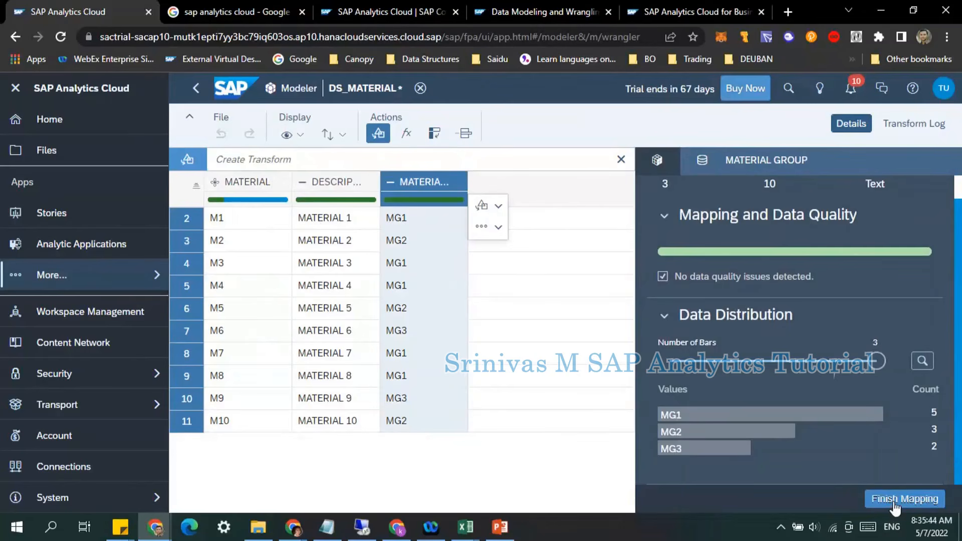
- Finish the dimension mapping, confirm it, and run the import of the MATERIAL MASTER 2.csv source
click(895, 507)
click(590, 342)
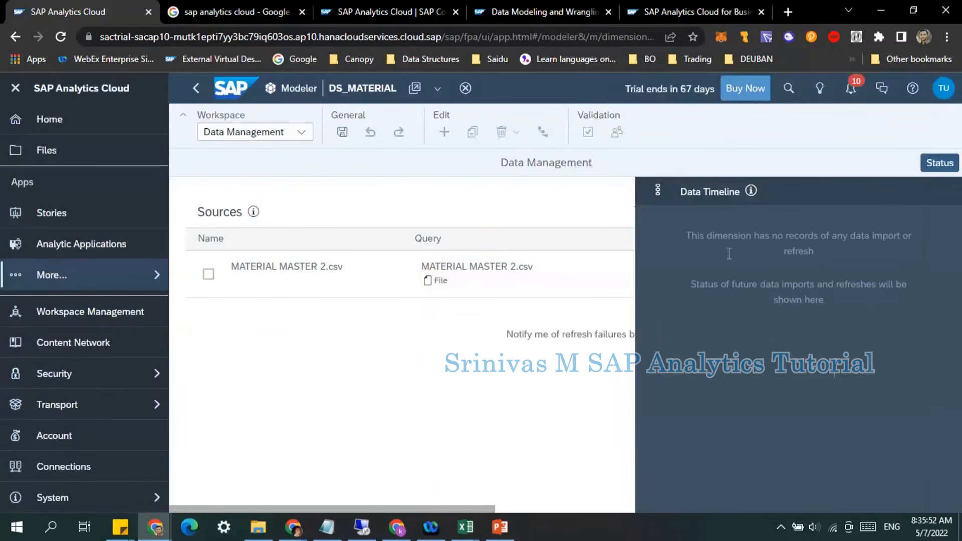
click(262, 280)
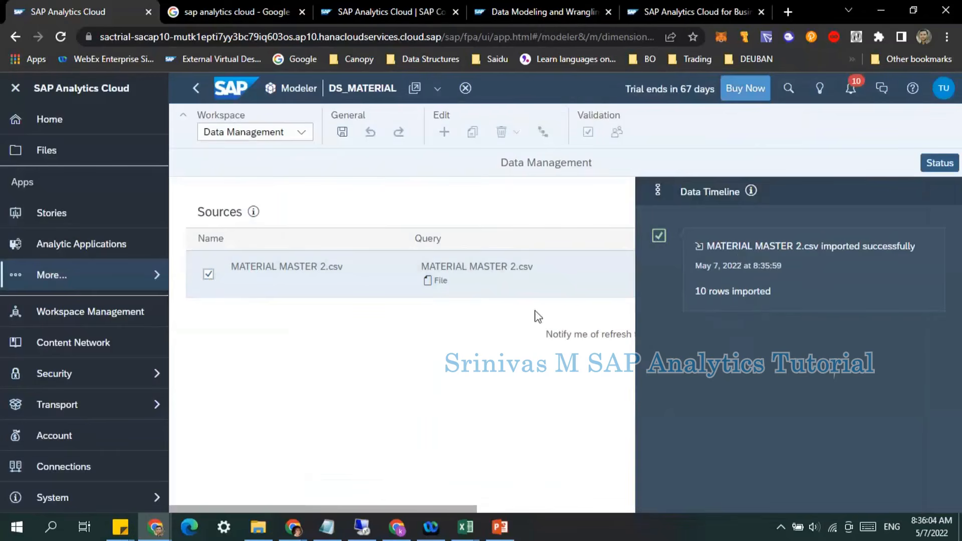
- Switch DS_MATERIAL back to the Dimension workspace and review the imported member IDs, descriptions and material groups
click(238, 134)
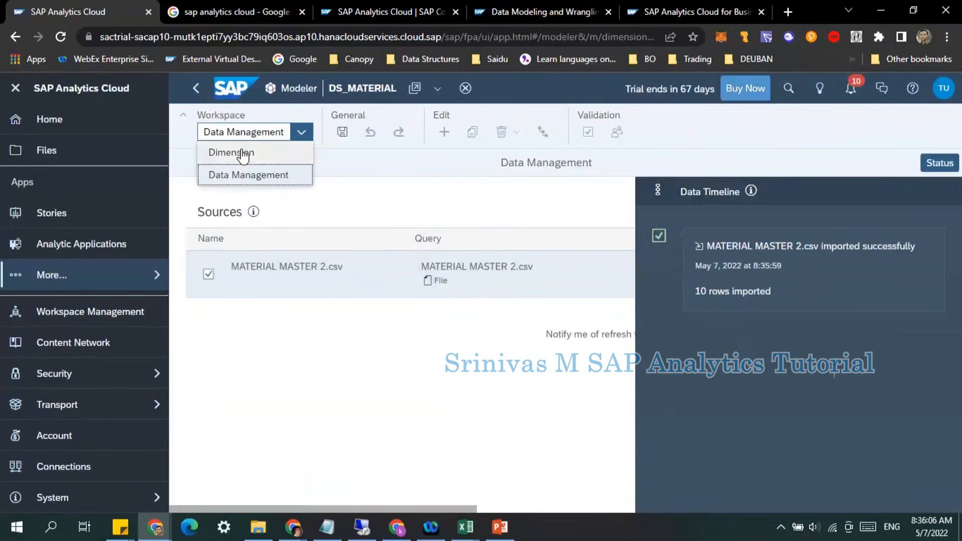
click(243, 154)
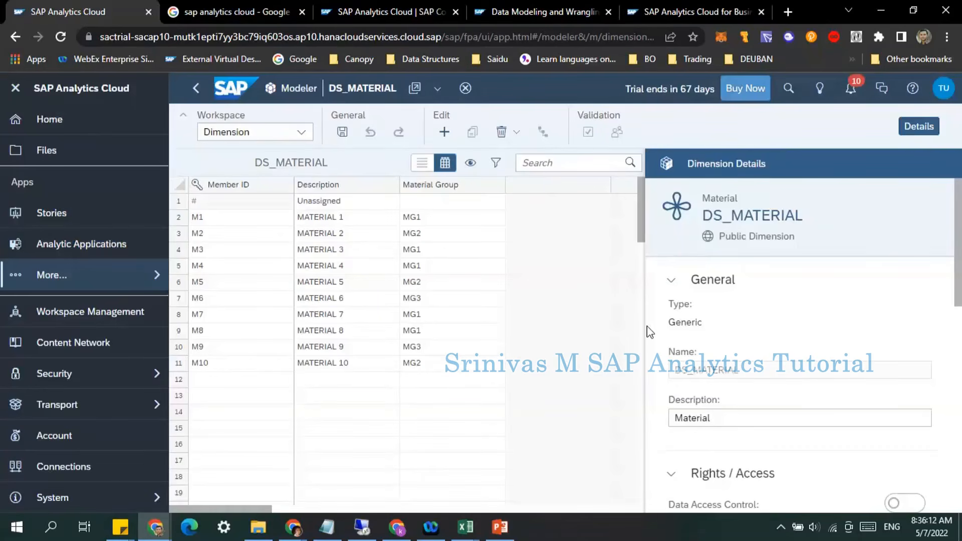
scroll(693, 371, down, 8)
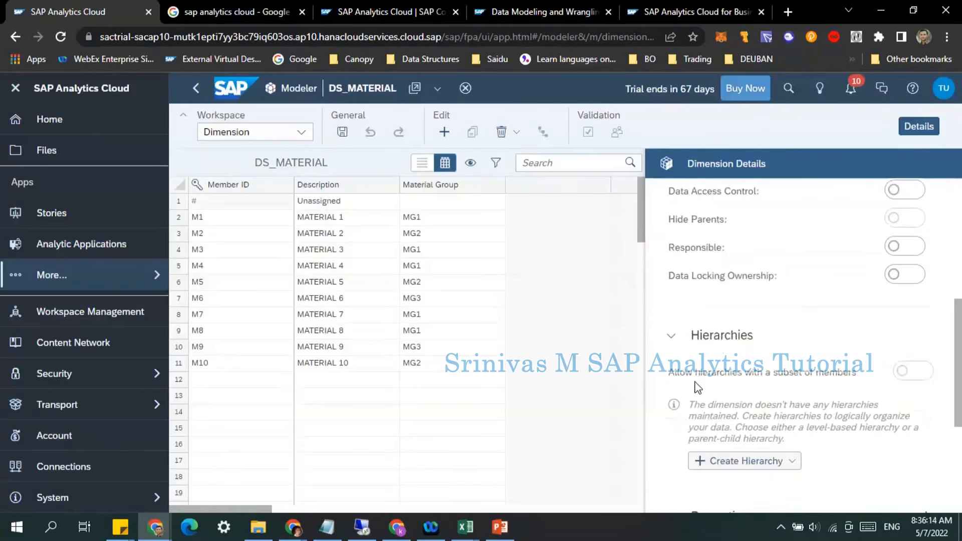
click(763, 358)
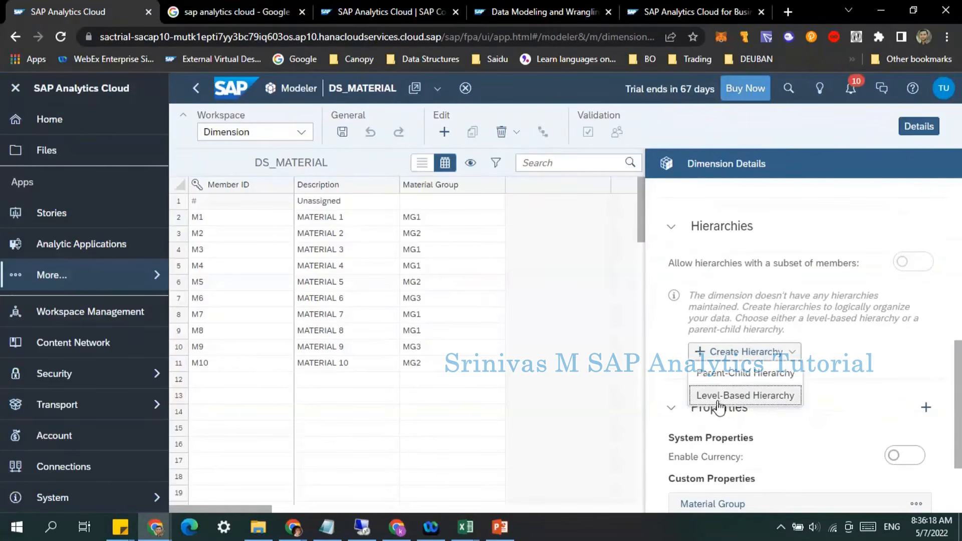
click(759, 379)
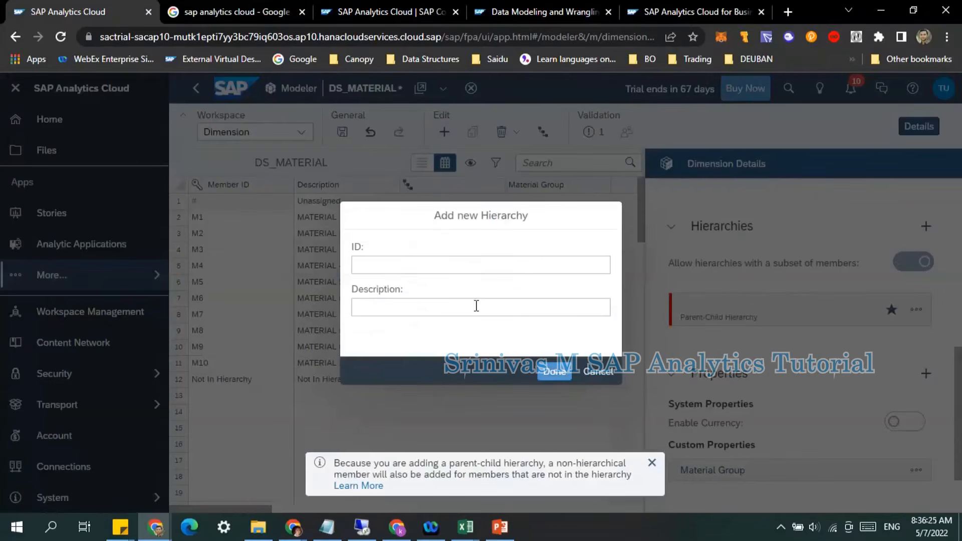
click(598, 371)
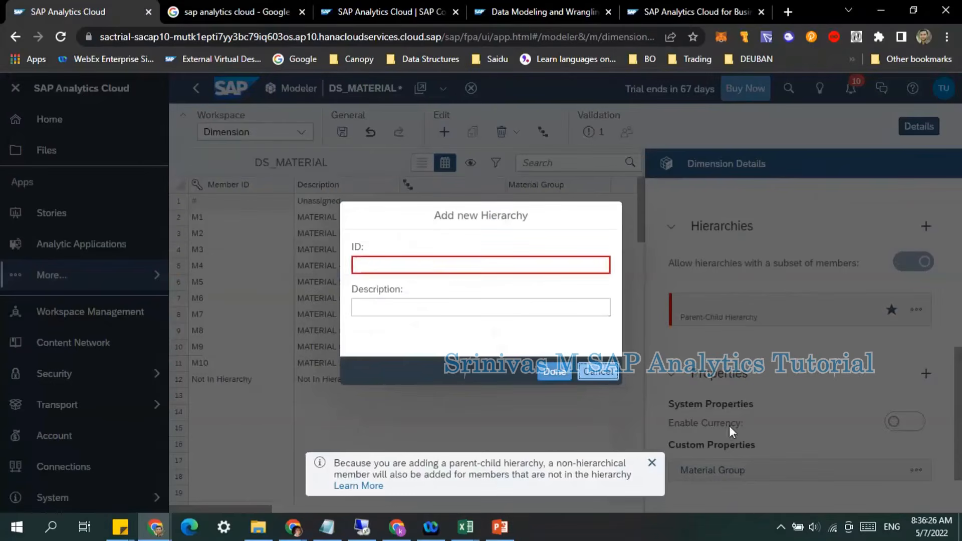
scroll(720, 395, up, 6)
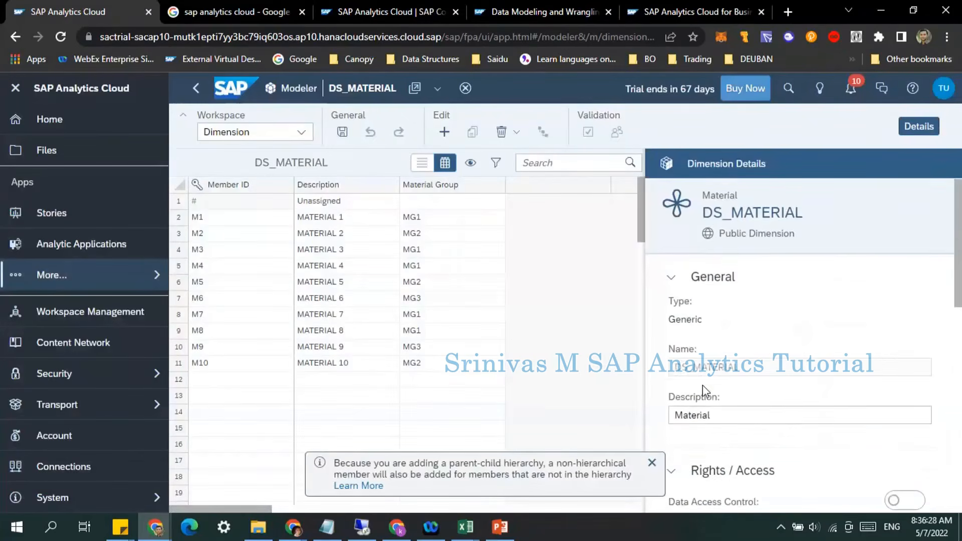
click(652, 463)
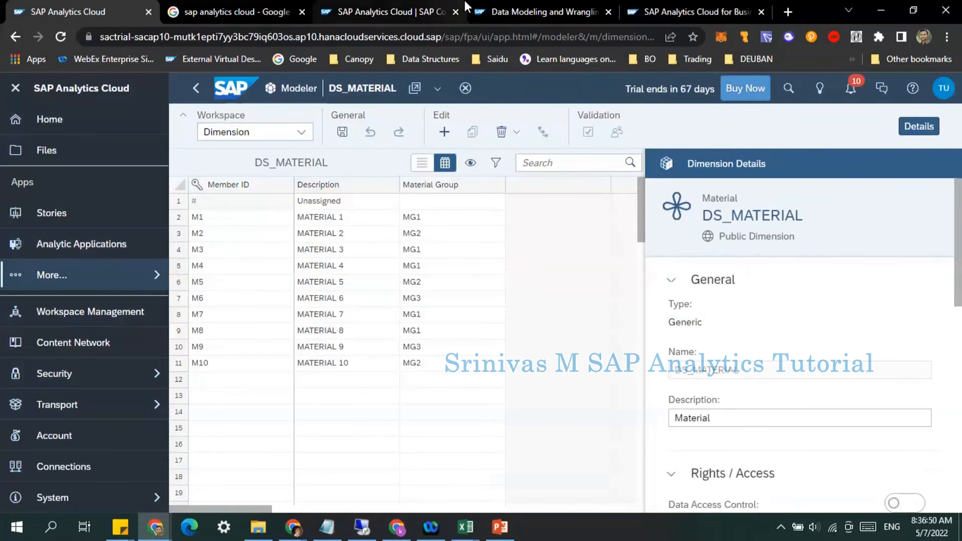
click(435, 312)
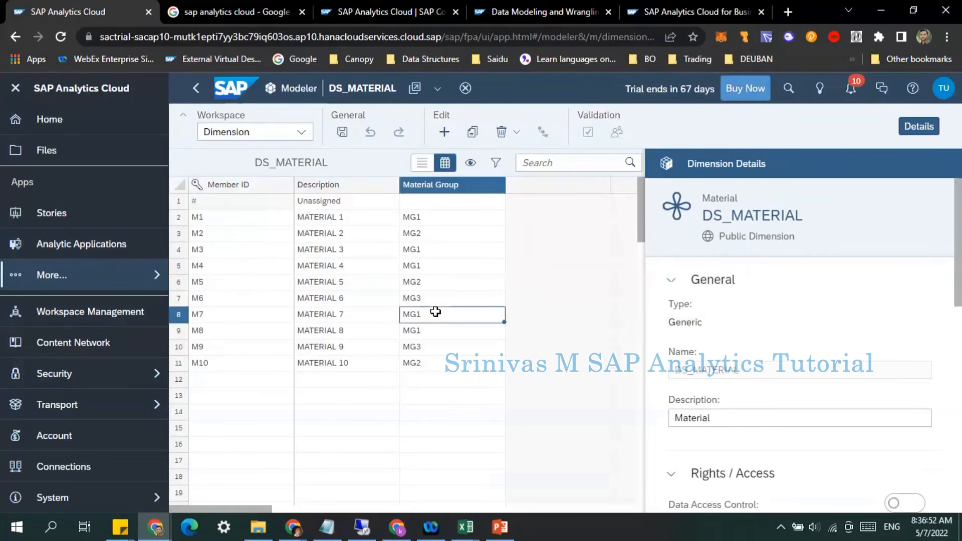